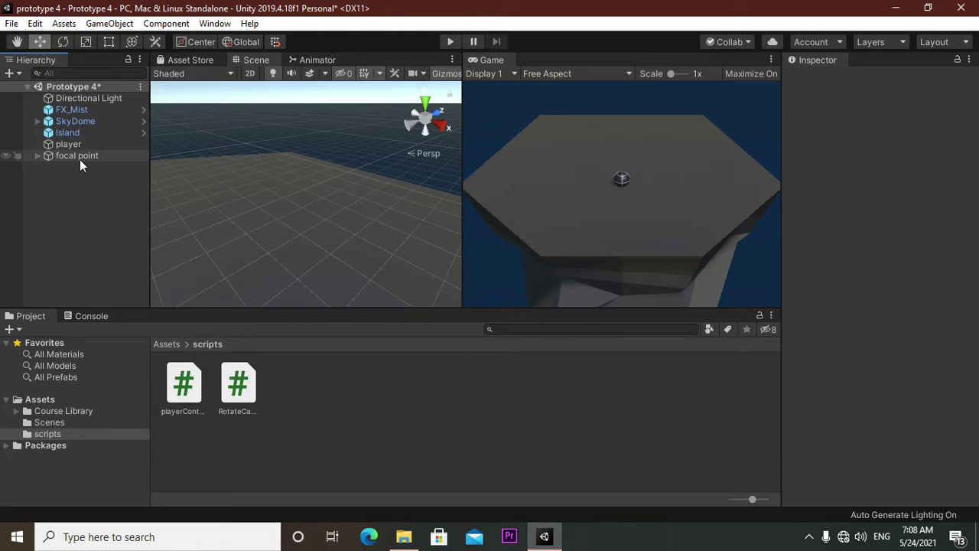
# Test-play the scene, then stop it to return to edit mode
pyautogui.click(443, 40)
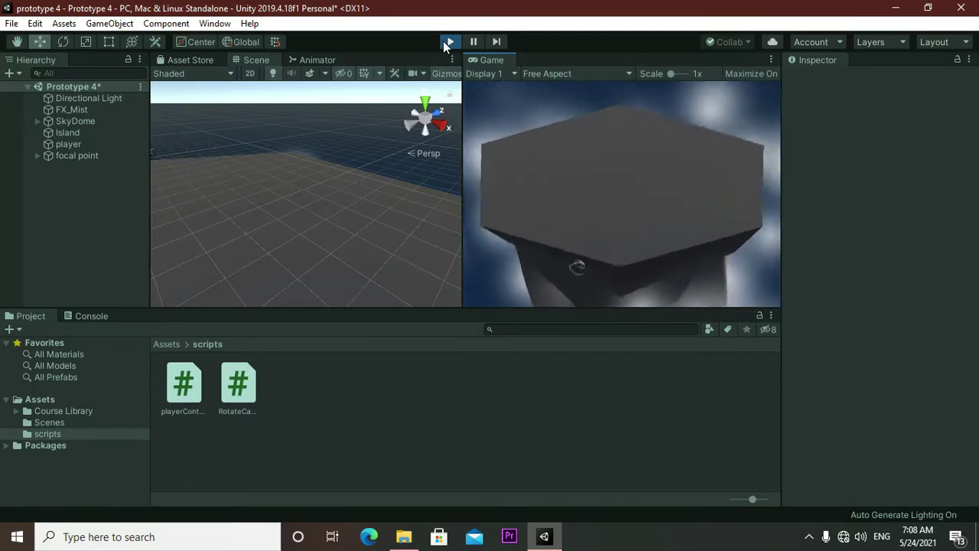
pyautogui.click(449, 42)
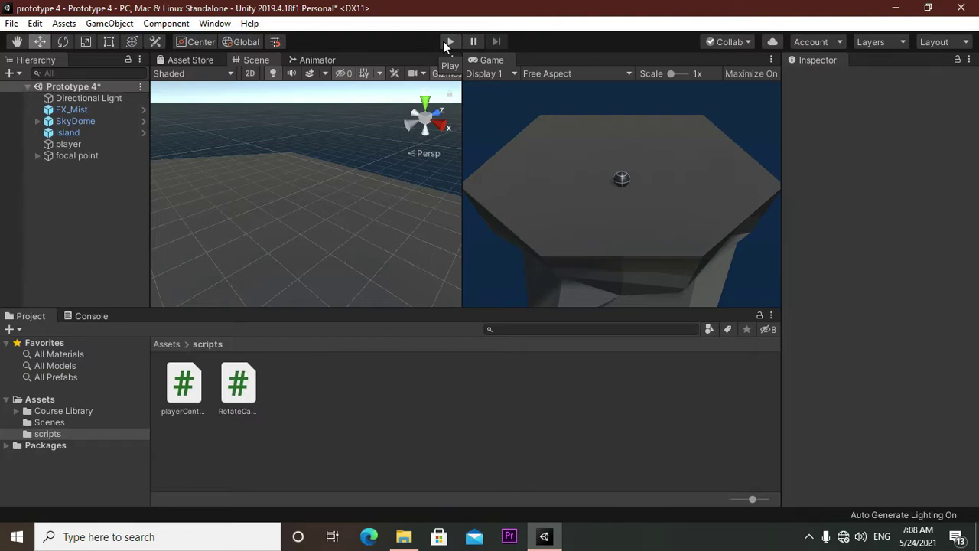
# Add a Sphere to the scene from the 3D Object menu
pyautogui.click(9, 72)
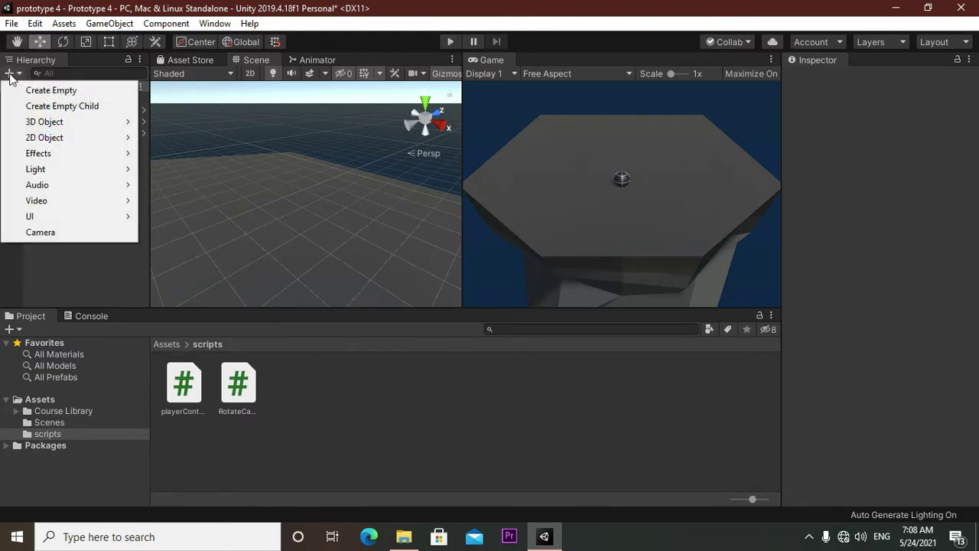
pyautogui.moveTo(38, 123)
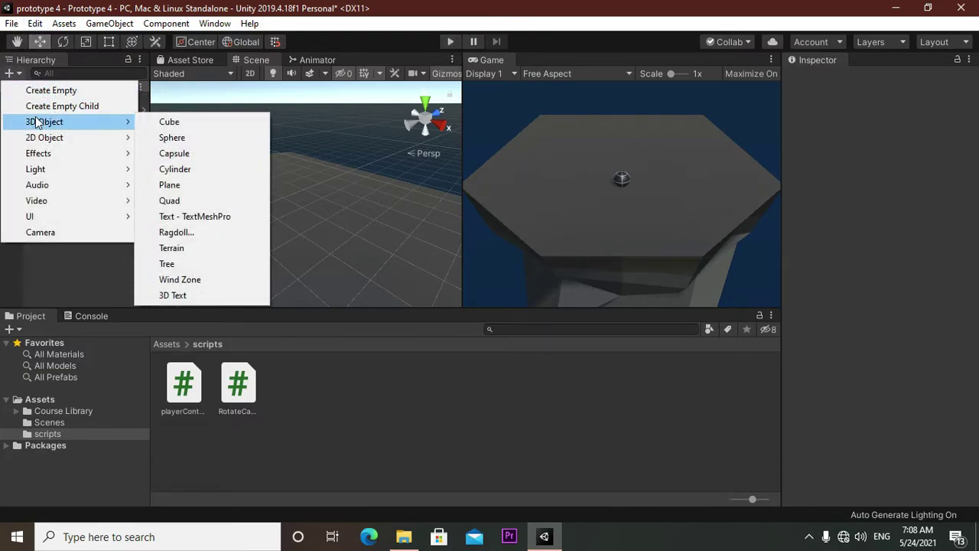
pyautogui.click(166, 137)
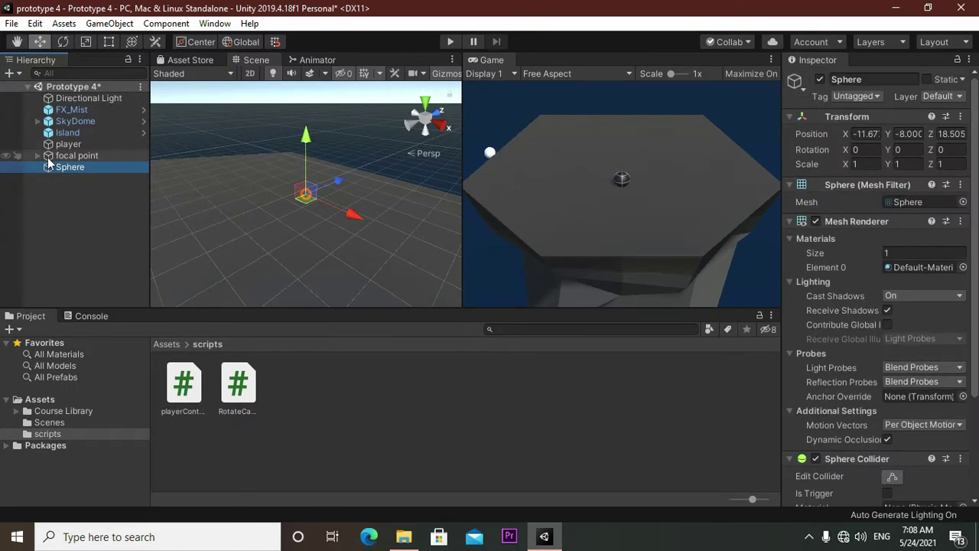
# Set the sphere's Transform position to X 0, Y 0, Z 0
pyautogui.click(860, 138)
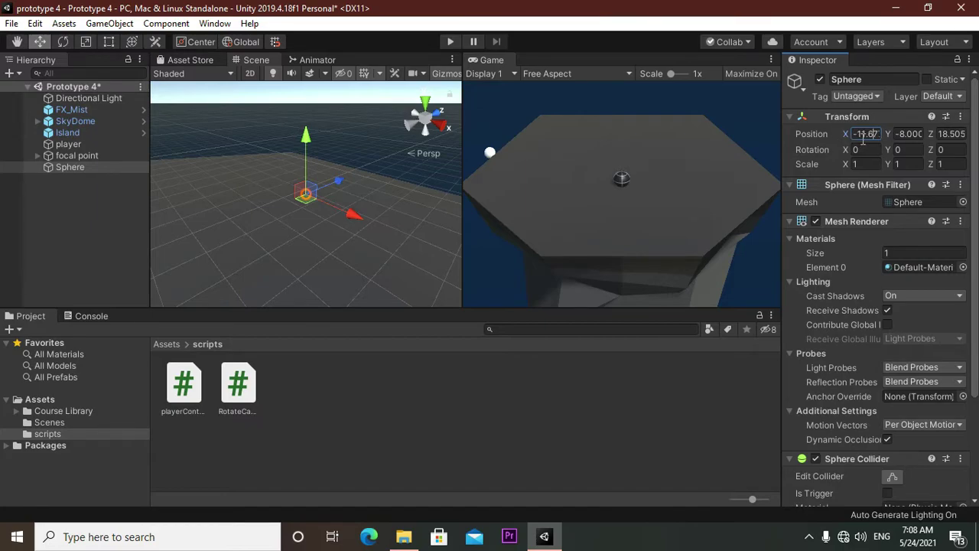
pyautogui.moveTo(855, 137); pyautogui.dragTo(886, 136)
pyautogui.write('0.390')
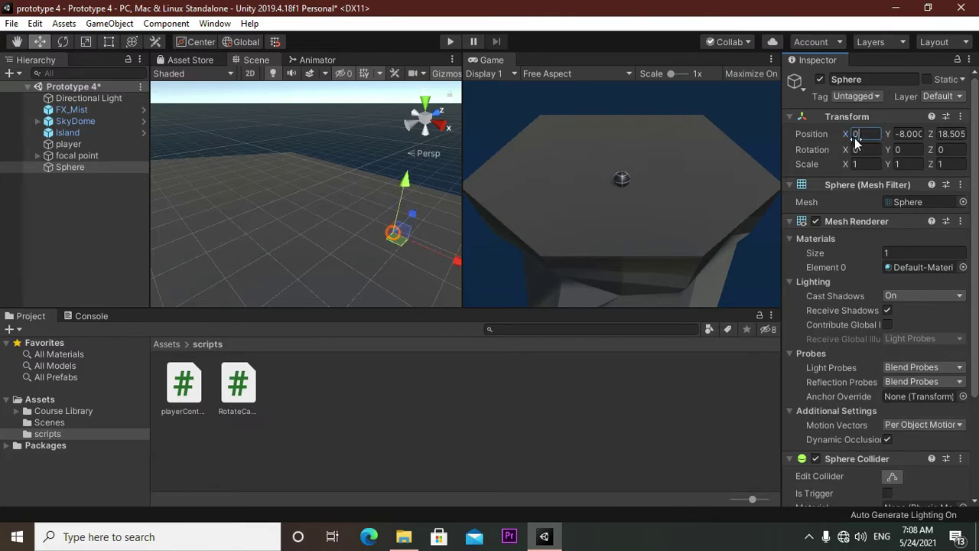
pyautogui.click(920, 136)
pyautogui.write('0.05')
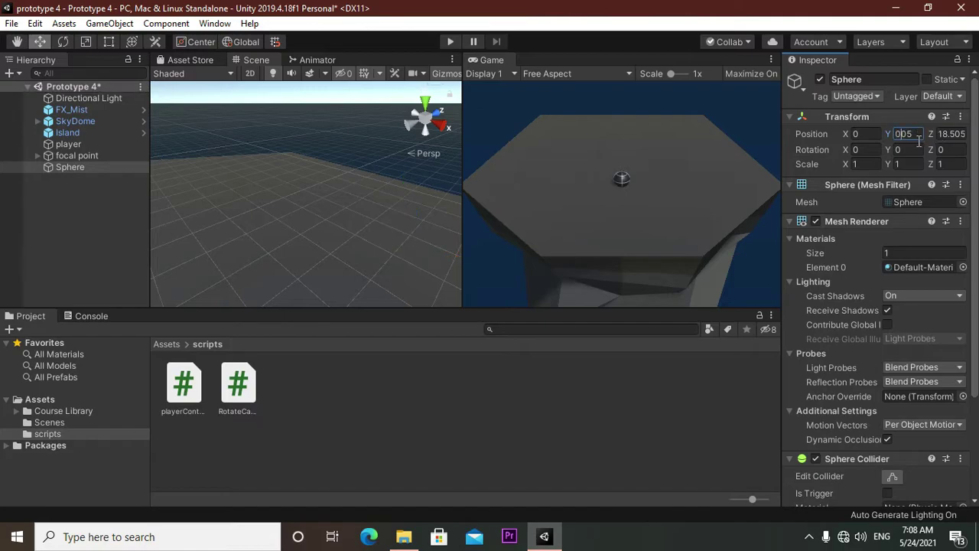
pyautogui.write('0')
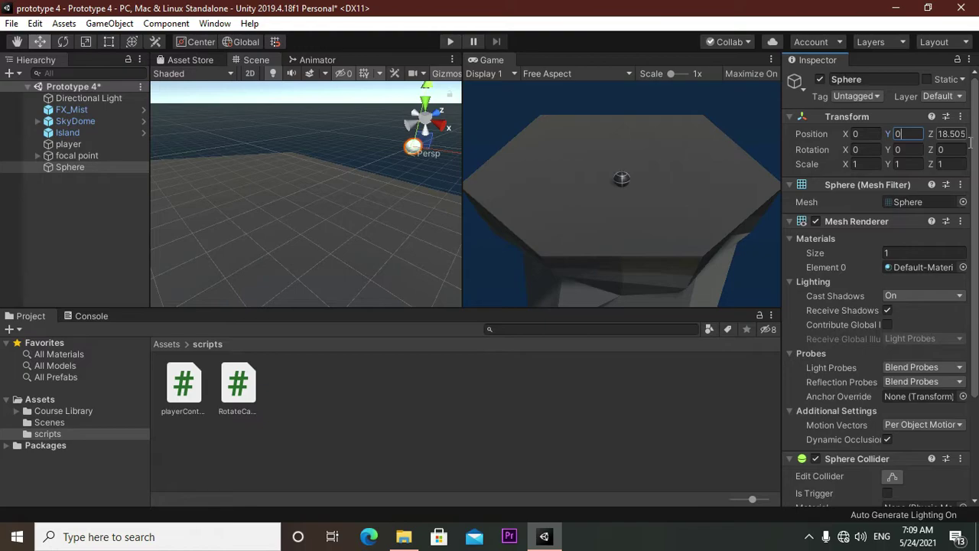
pyautogui.press('Tab')
pyautogui.write('0')
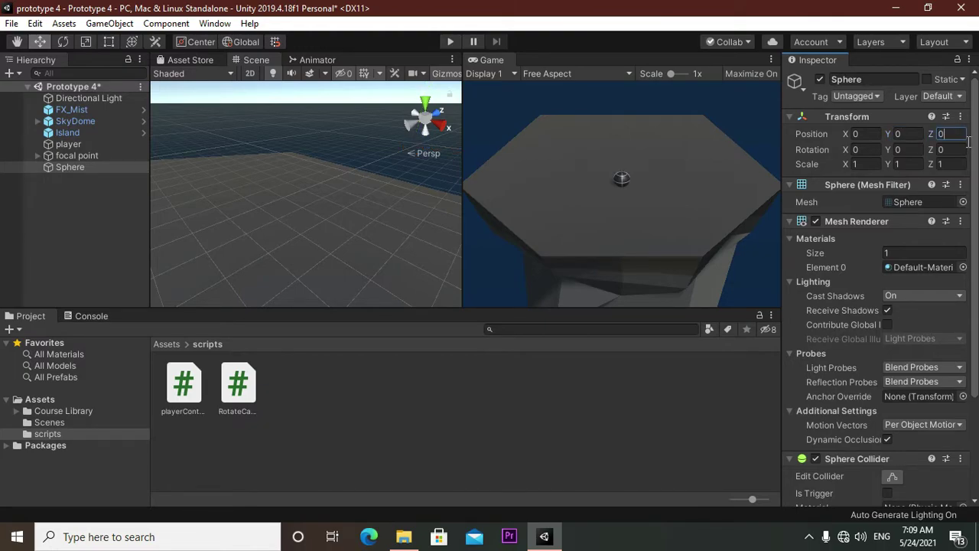
pyautogui.click(873, 169)
pyautogui.click(68, 167)
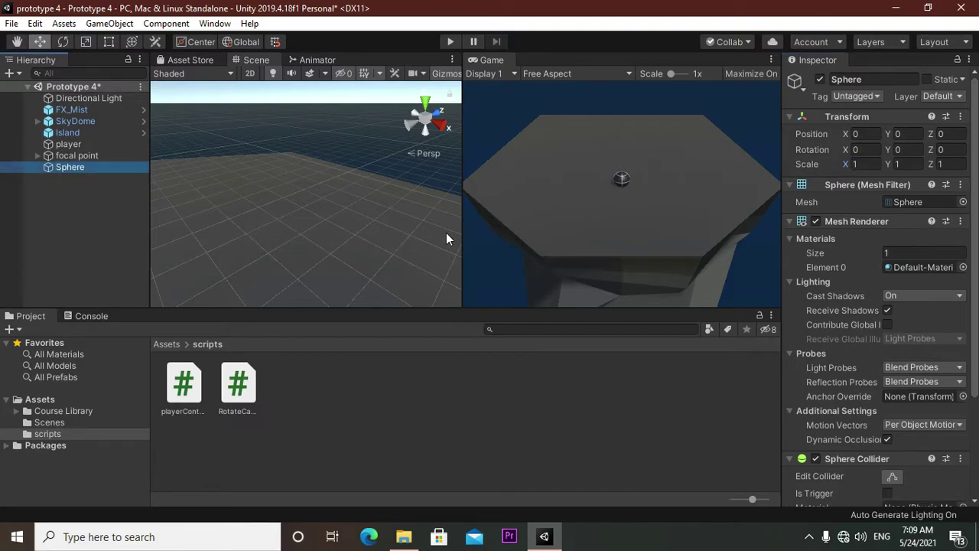
# Frame the sphere and move it along Z to -4.16
pyautogui.click(86, 169)
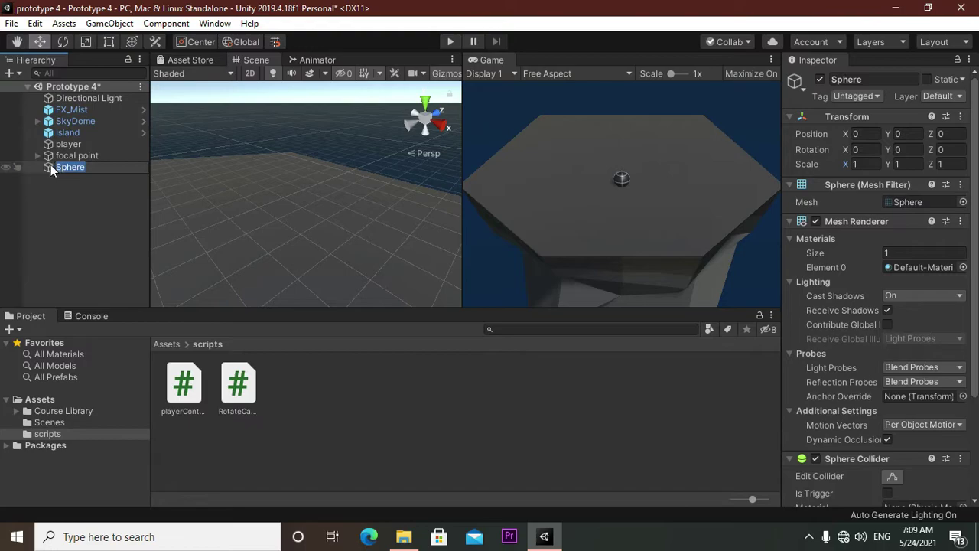
pyautogui.press('Return')
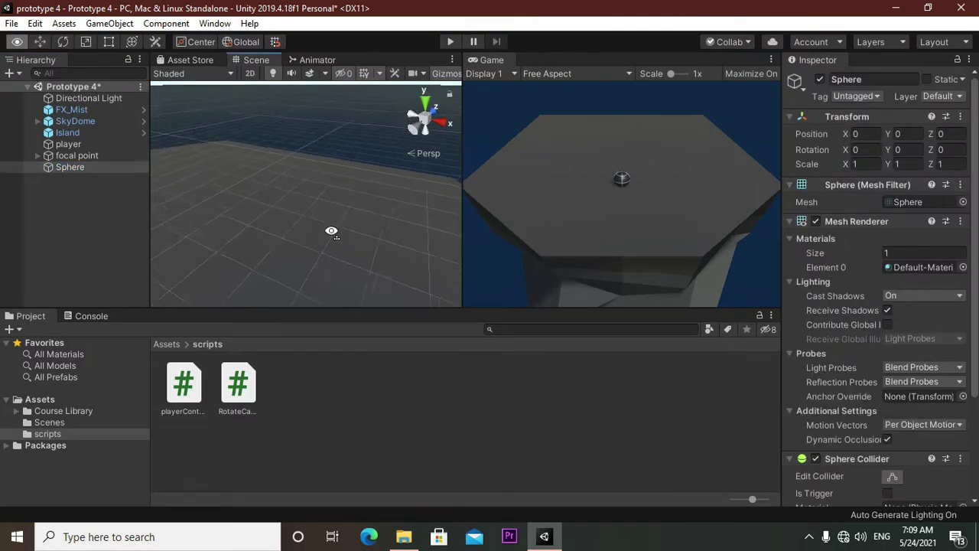
pyautogui.moveTo(193, 196); pyautogui.dragTo(784, 257, button='right')
pyautogui.press('f')
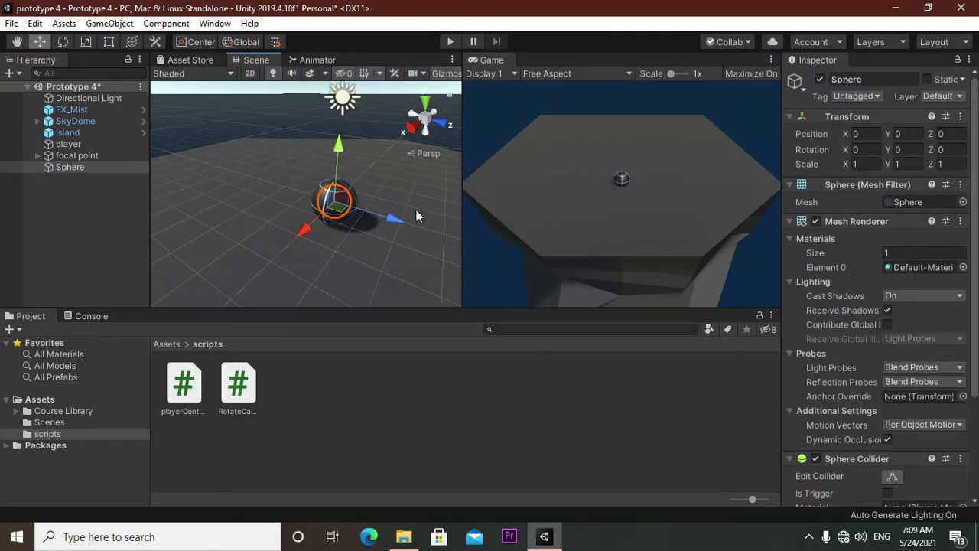
pyautogui.moveTo(395, 219); pyautogui.dragTo(282, 203)
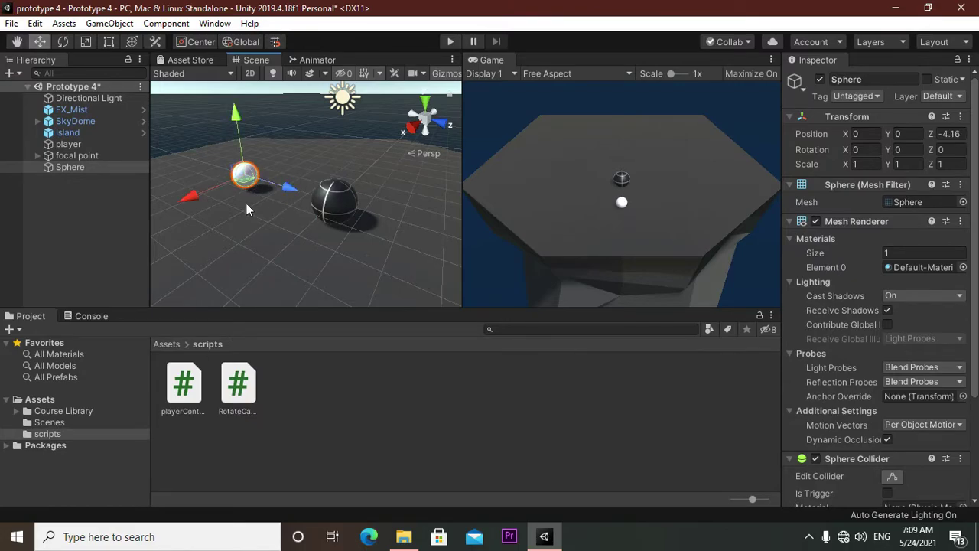
# Scale the sphere to 1.5 on X, Y and Z
pyautogui.click(81, 167)
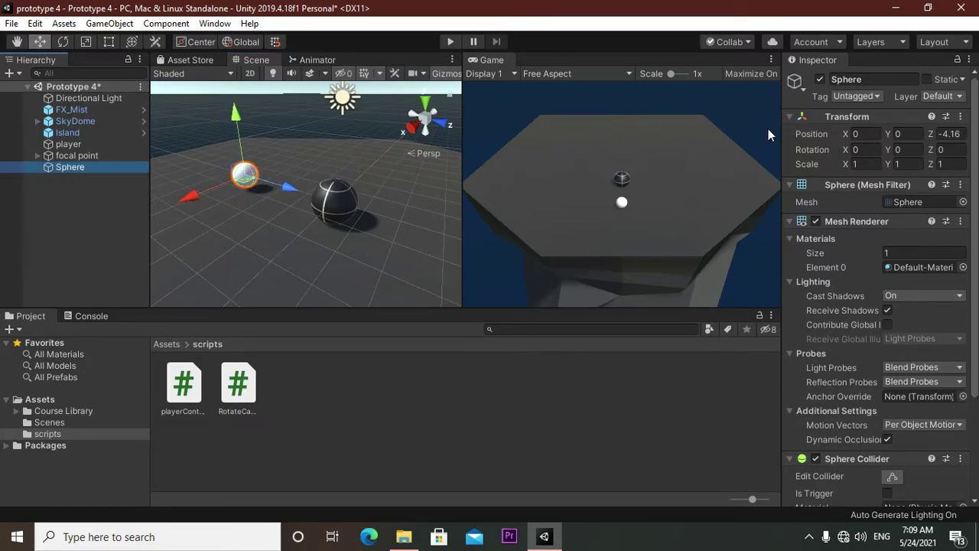
pyautogui.click(872, 167)
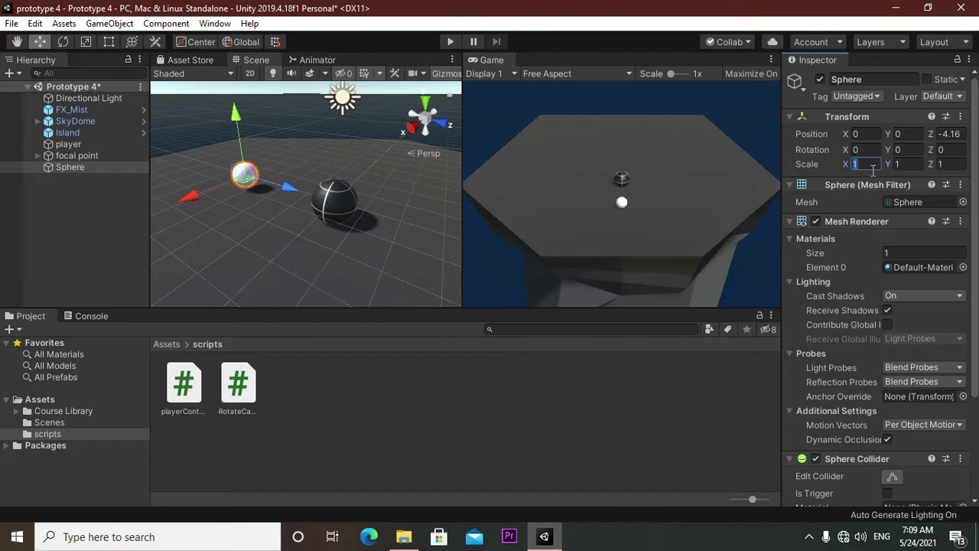
pyautogui.write('1.5')
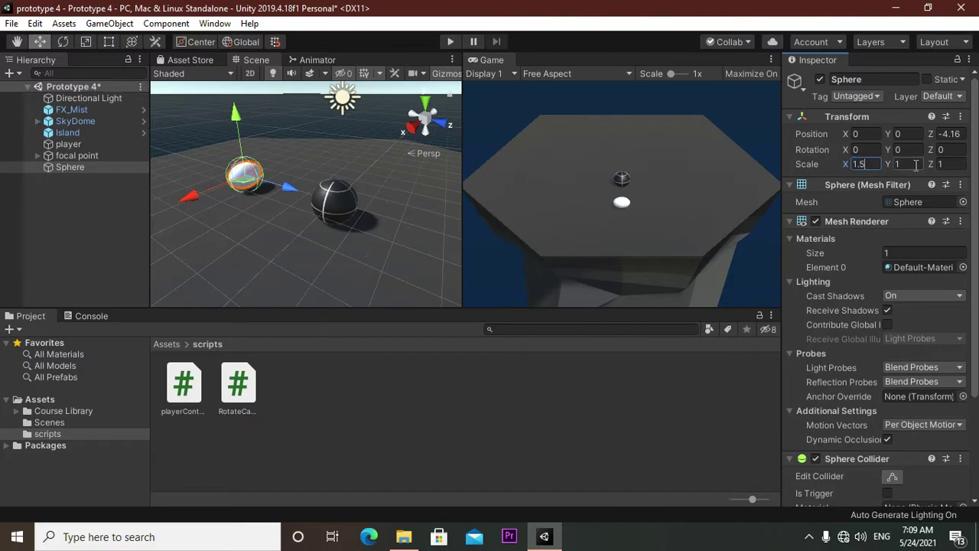
pyautogui.click(912, 171)
pyautogui.write('1.5')
pyautogui.click(960, 170)
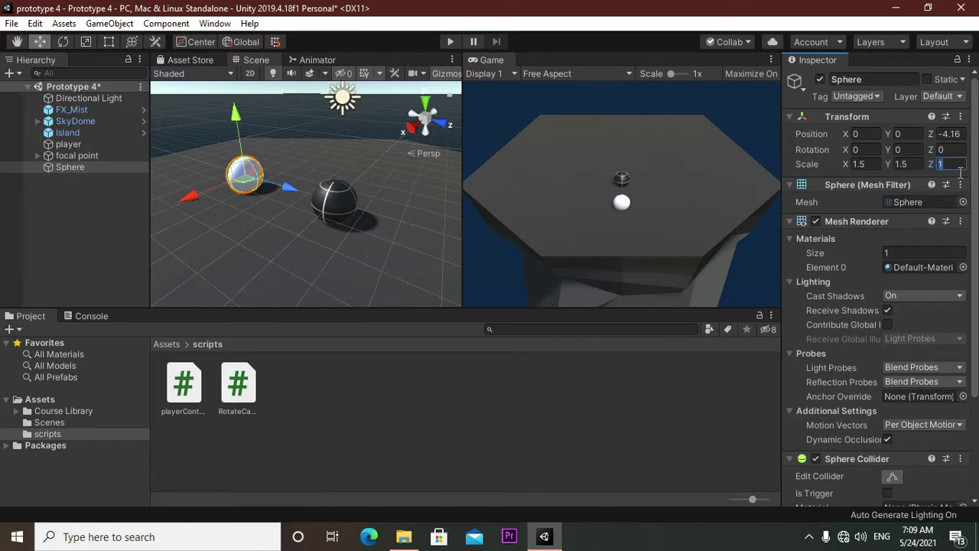
pyautogui.write('1.5')
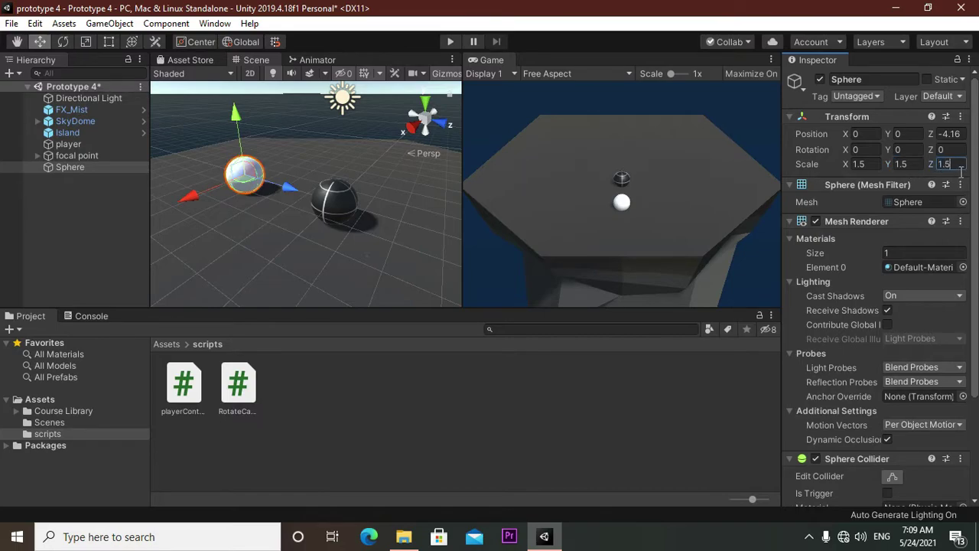
pyautogui.click(682, 416)
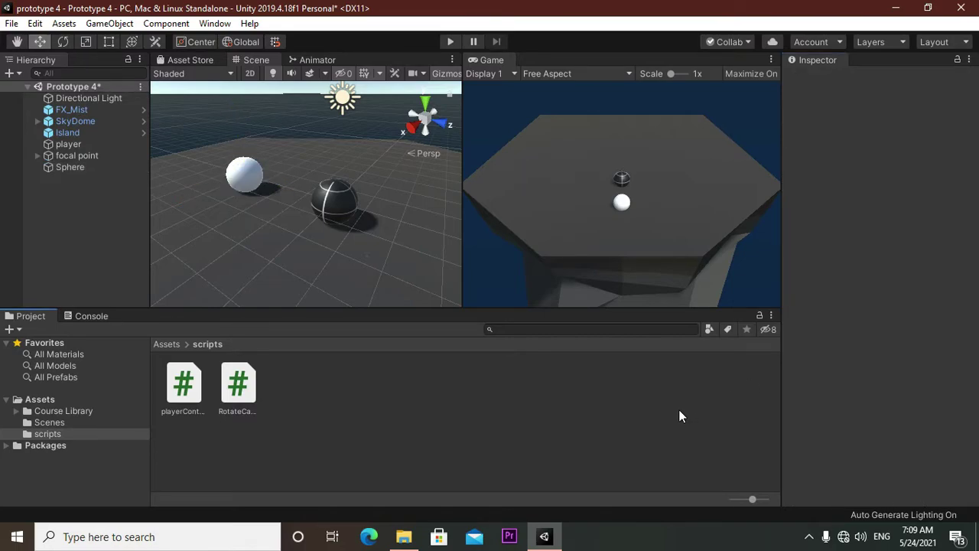
pyautogui.click(243, 180)
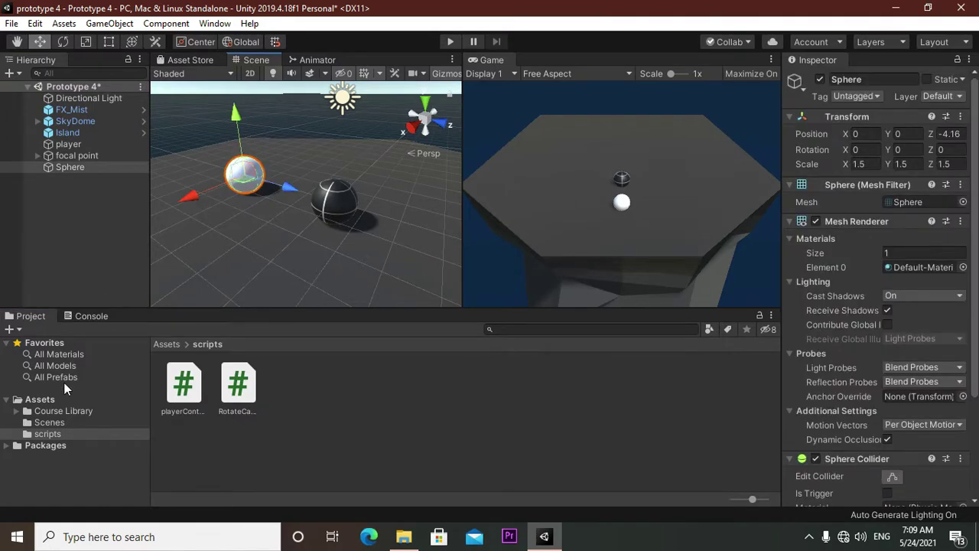
# Apply the checkered PolygonPrototype_Texture_Grid_07 material from Course Library > Materials to the sphere
pyautogui.click(76, 411)
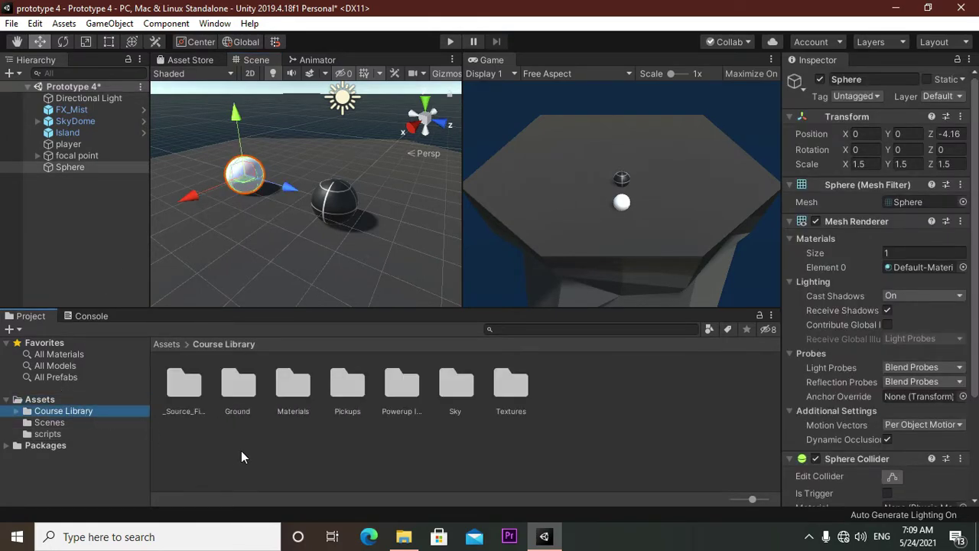
pyautogui.doubleClick(303, 386)
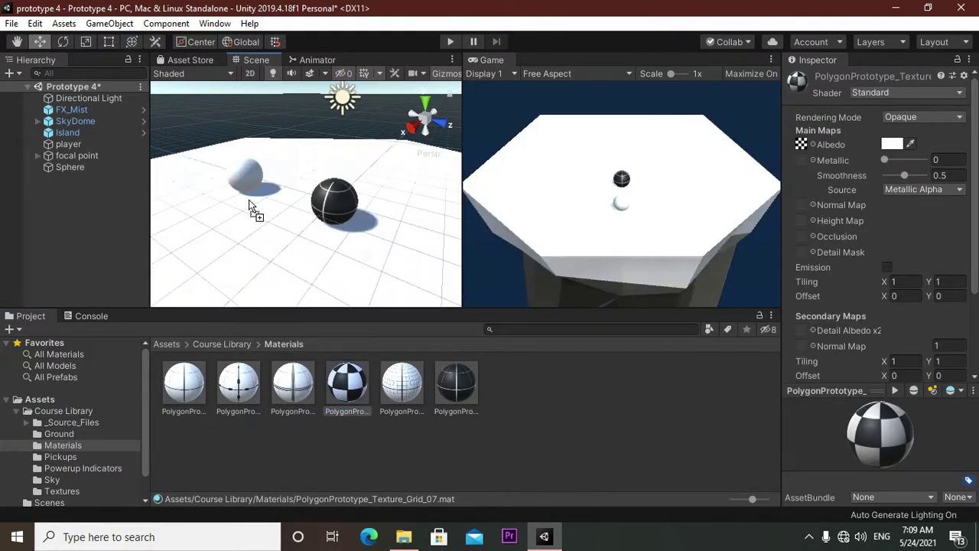
pyautogui.moveTo(366, 389); pyautogui.dragTo(239, 170)
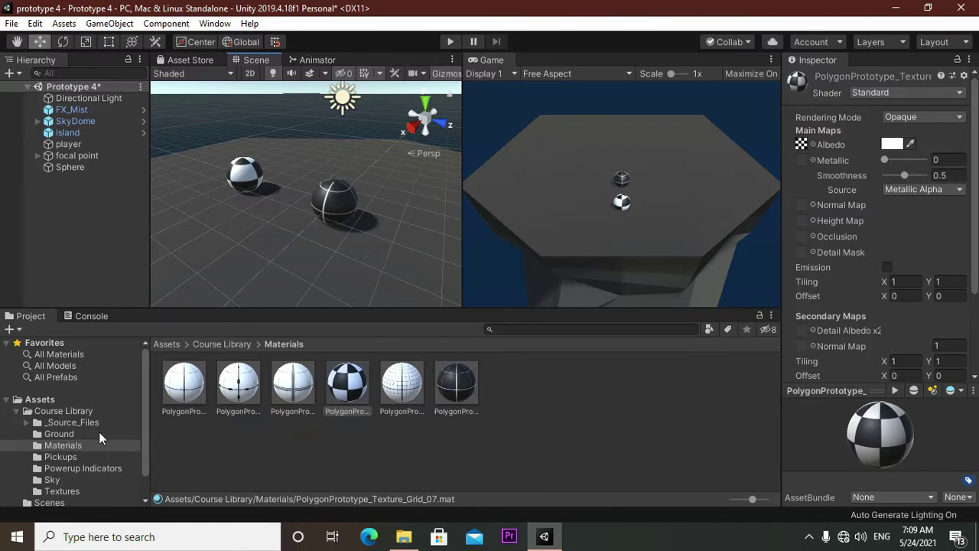
pyautogui.click(38, 403)
# Create a new folder named 'physic material' in Assets
pyautogui.rightClick(457, 432)
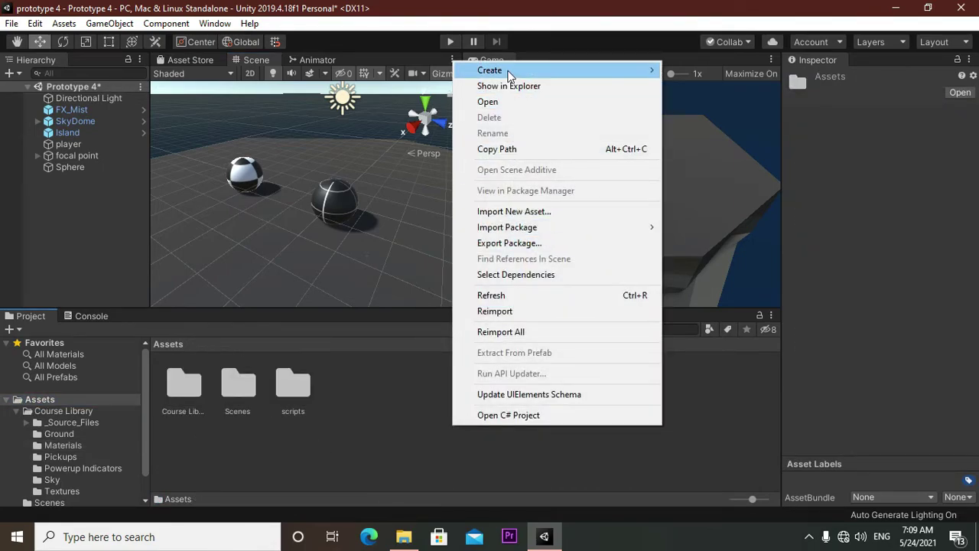
pyautogui.moveTo(514, 69)
pyautogui.click(734, 31)
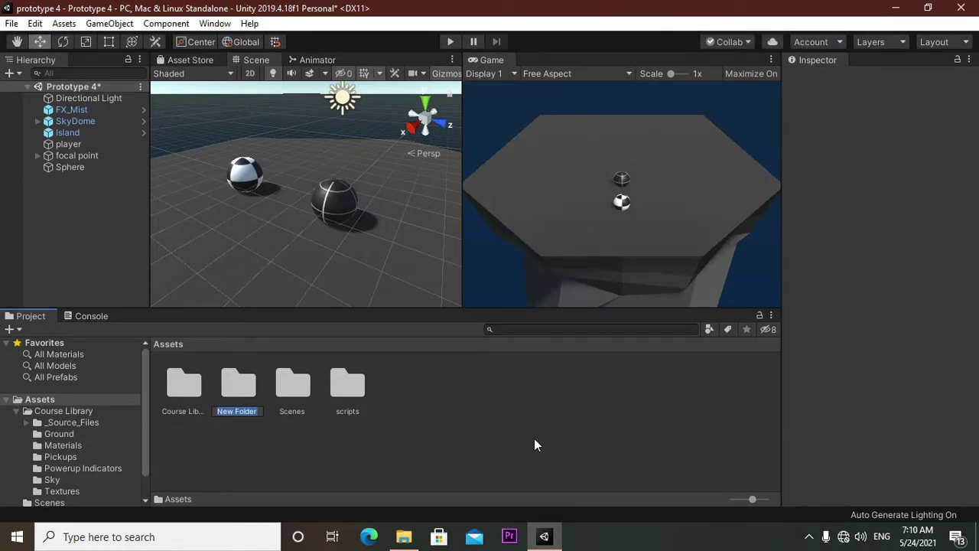
pyautogui.write('p')
pyautogui.write('hysic')
pyautogui.write('ma')
pyautogui.write('terial')
pyautogui.press('Return')
pyautogui.rightClick(534, 438)
pyautogui.moveTo(595, 87)
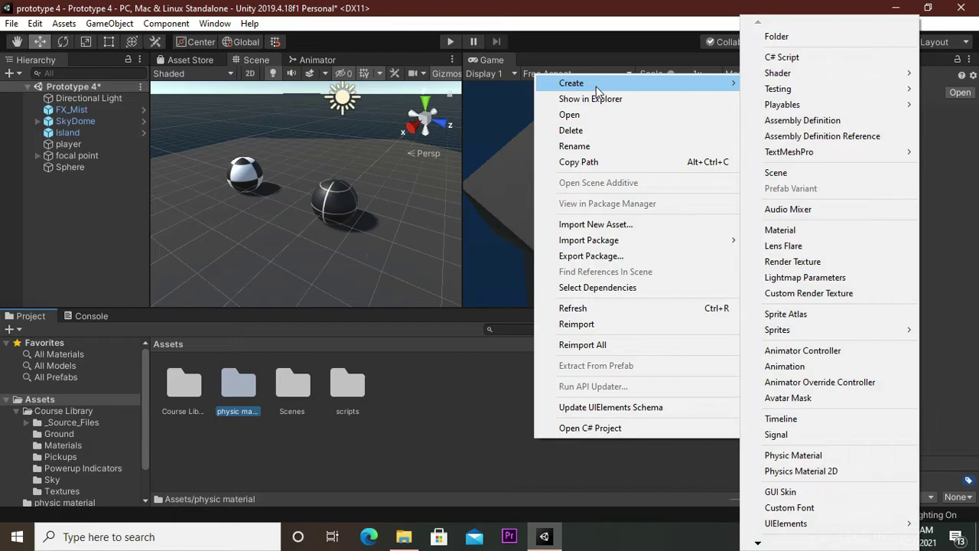
pyautogui.click(442, 423)
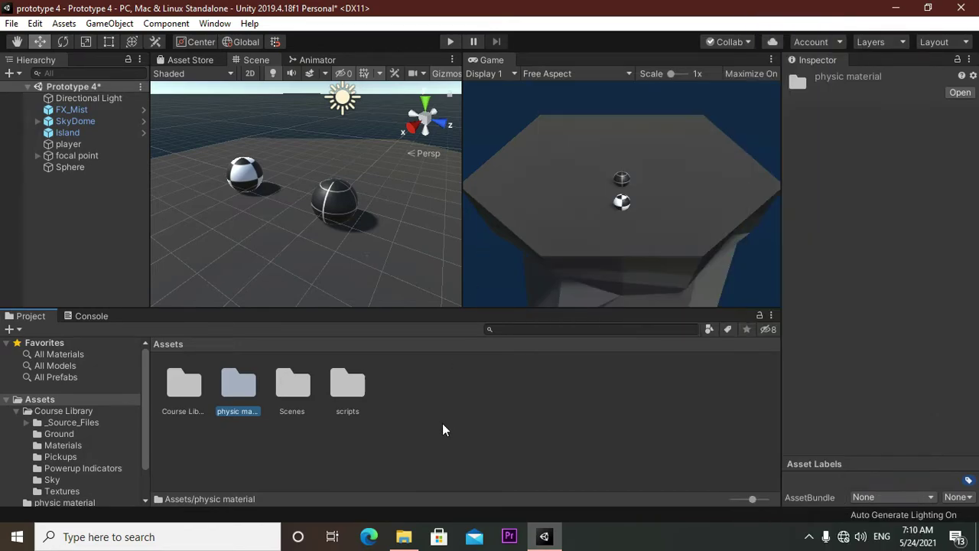
# Create a Physic Material named 'bouncy' inside the physic material folder
pyautogui.doubleClick(251, 395)
pyautogui.rightClick(251, 393)
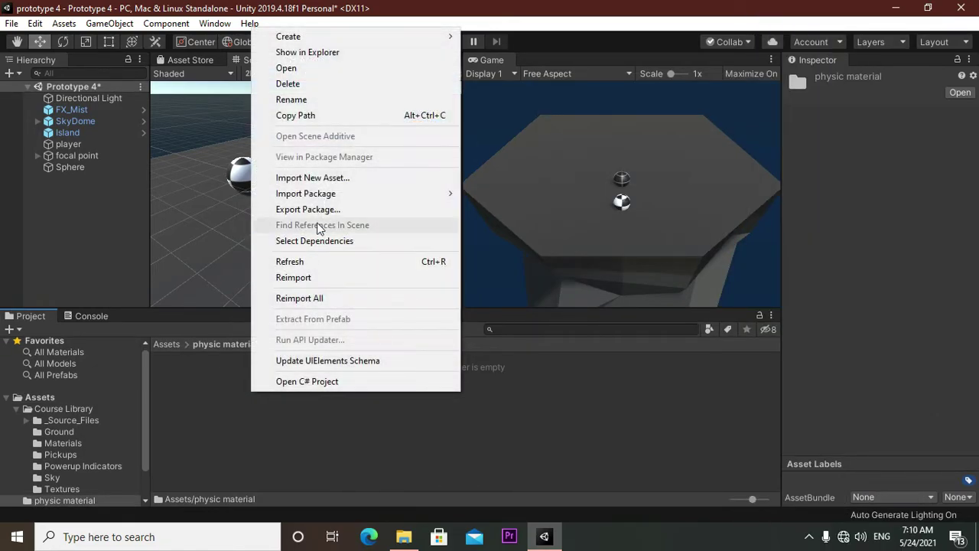
pyautogui.moveTo(295, 36)
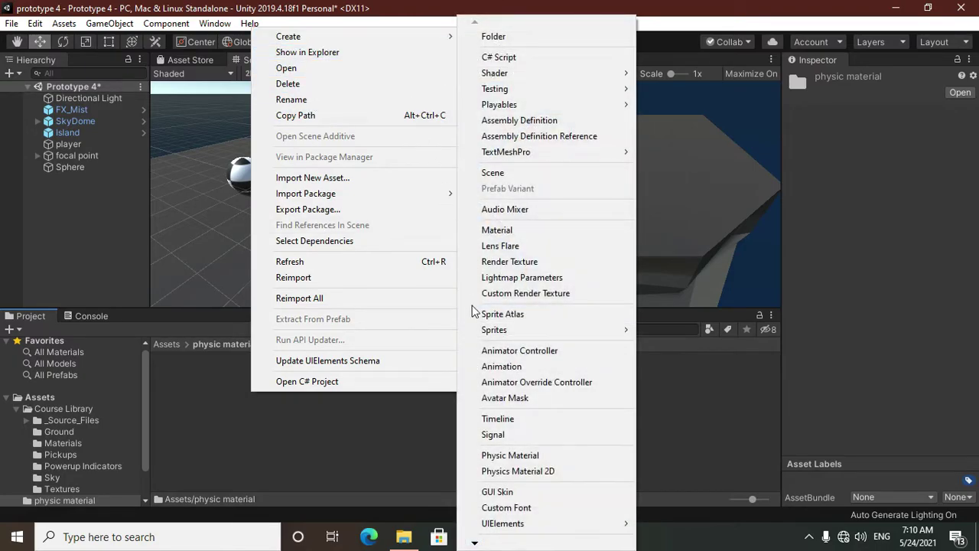
pyautogui.click(510, 456)
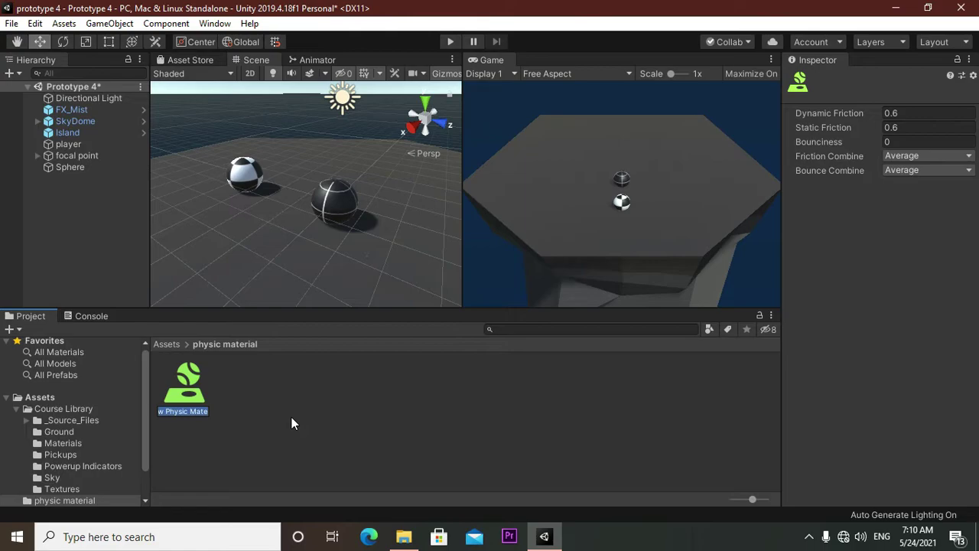
pyautogui.write('bou')
pyautogui.write('ncy')
pyautogui.press('Return')
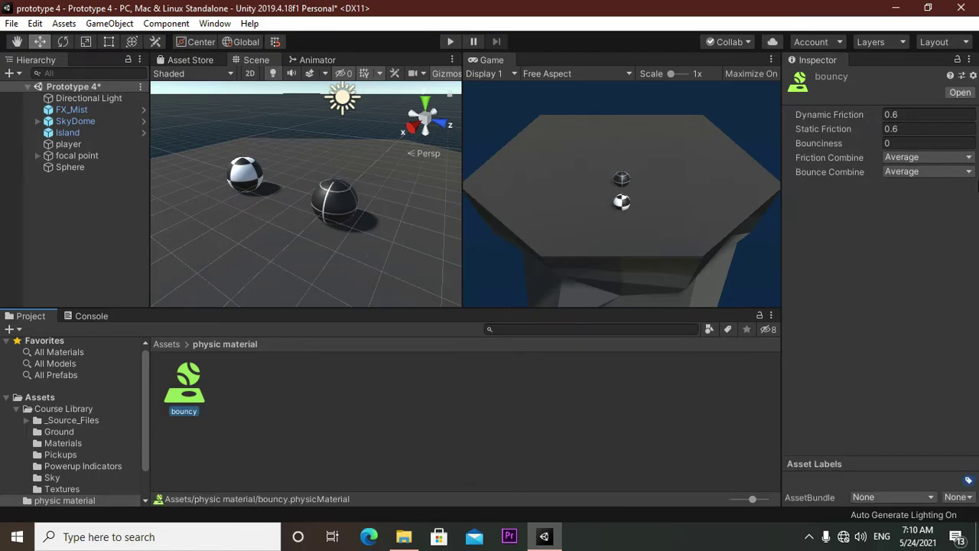
# Set bouncy's Bounciness to 1 and Bounce Combine to Multiply
pyautogui.click(918, 143)
pyautogui.write('1')
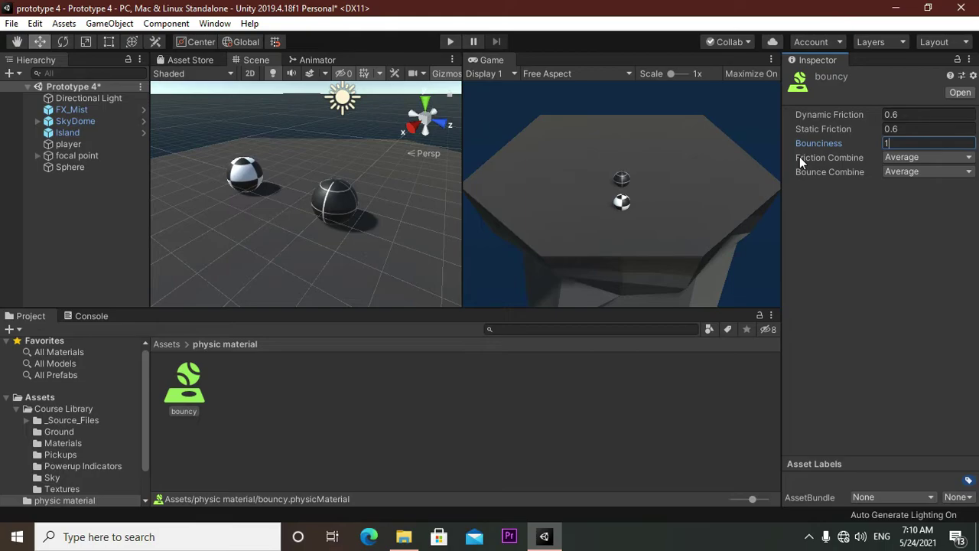
pyautogui.click(933, 172)
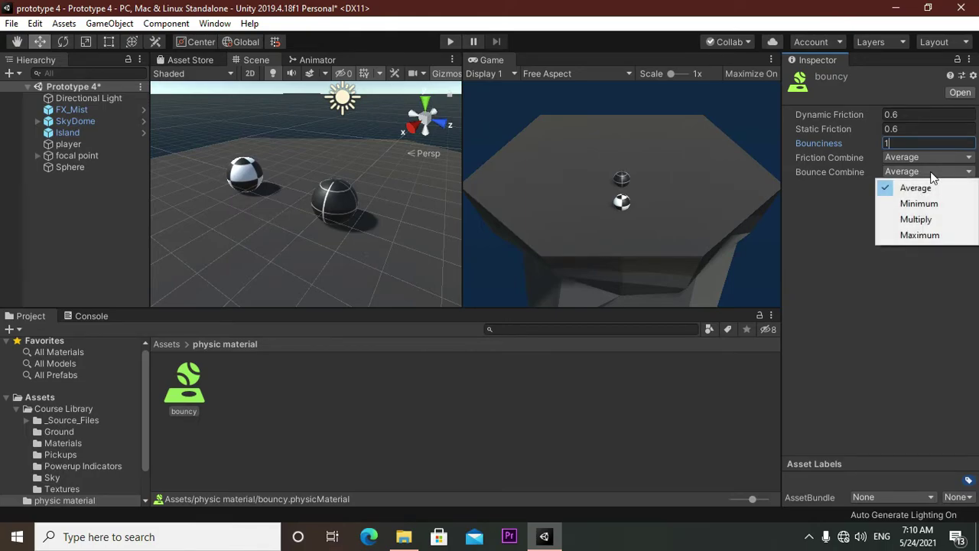
pyautogui.click(921, 218)
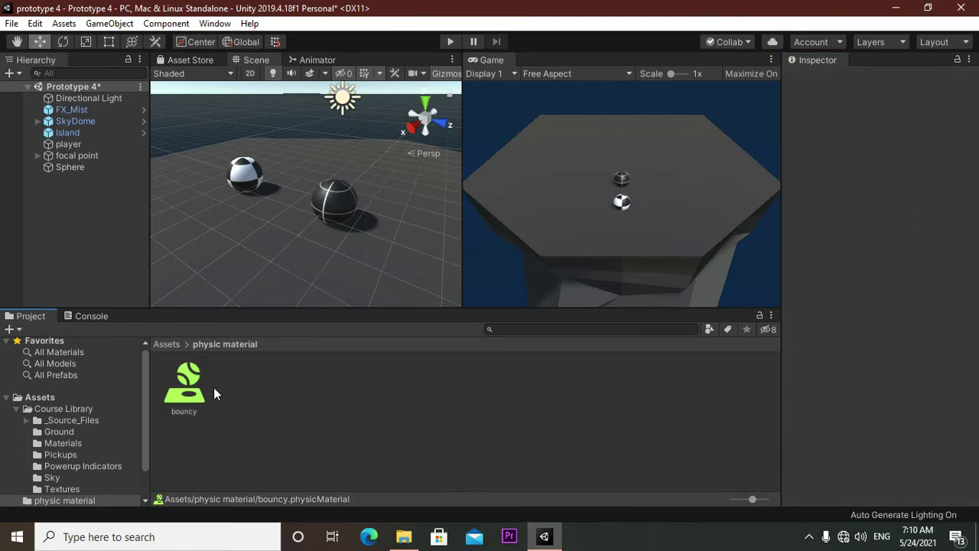
# Give the Sphere the bouncy material, rename it 'enemy', and start a test run
pyautogui.moveTo(187, 386); pyautogui.dragTo(83, 133)
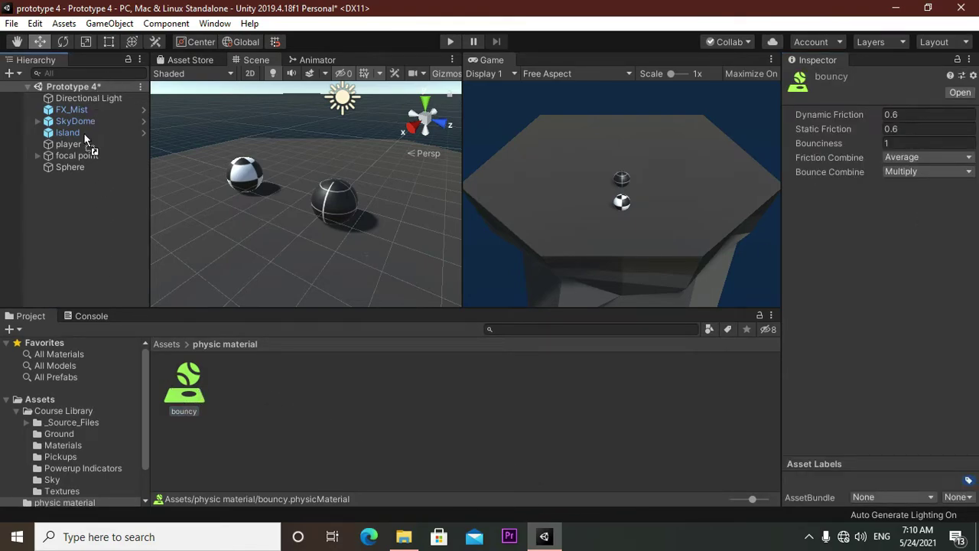
pyautogui.moveTo(84, 133); pyautogui.dragTo(70, 169)
pyautogui.rightClick(69, 167)
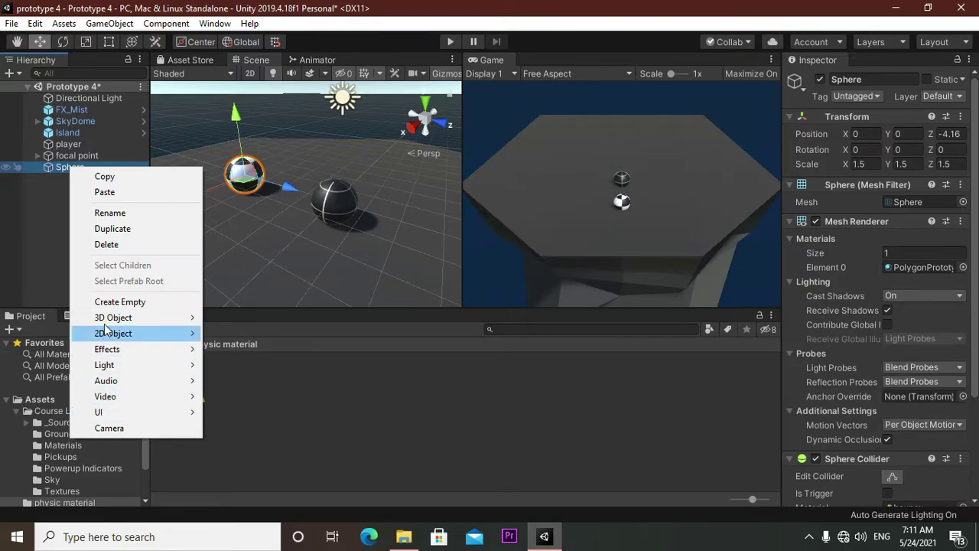
pyautogui.click(112, 212)
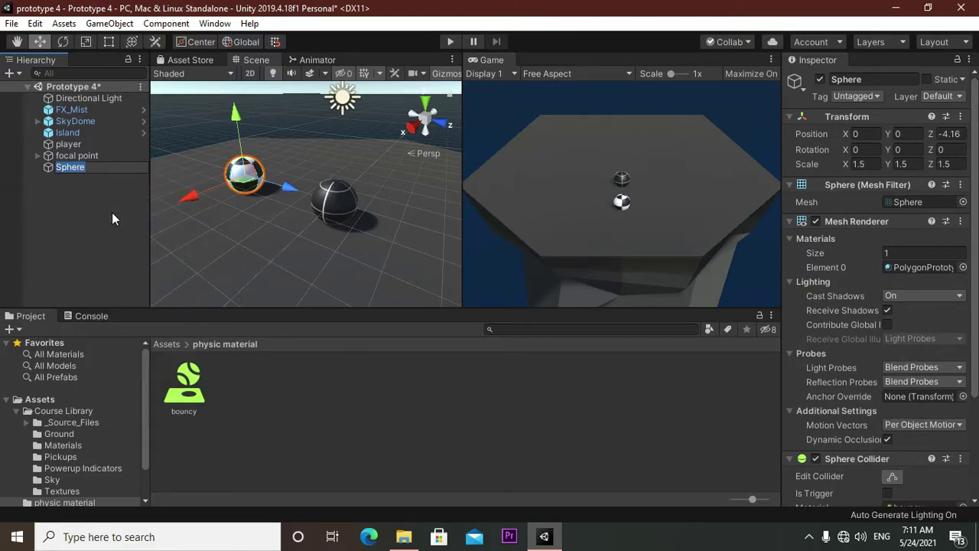
pyautogui.write('enem')
pyautogui.write('y')
pyautogui.click(112, 212)
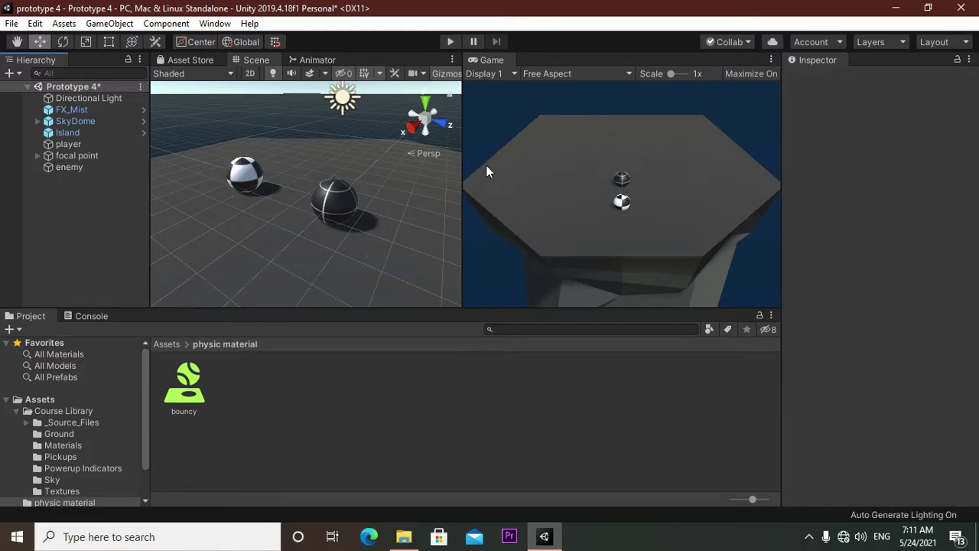
pyautogui.click(449, 43)
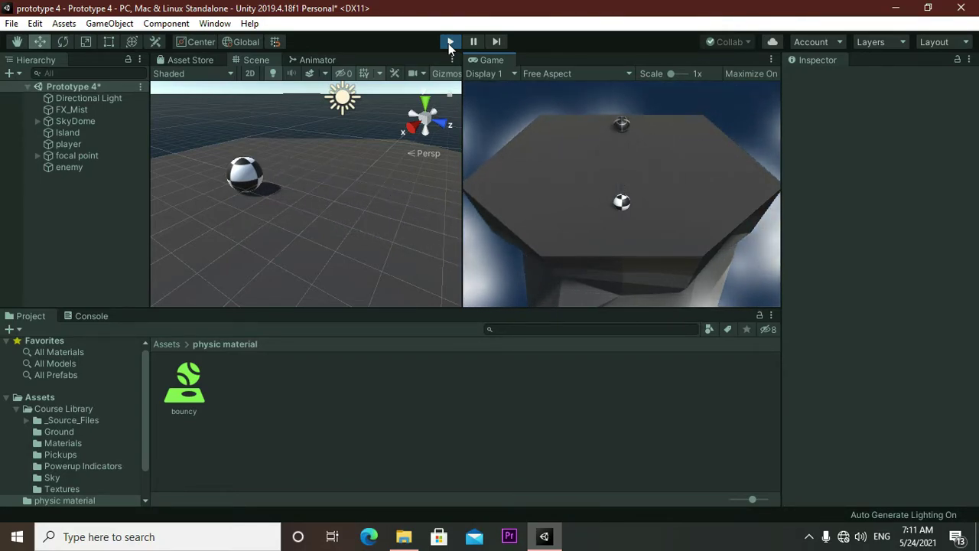
# Stop the test run and add a Rigidbody component to the enemy sphere
pyautogui.click(450, 42)
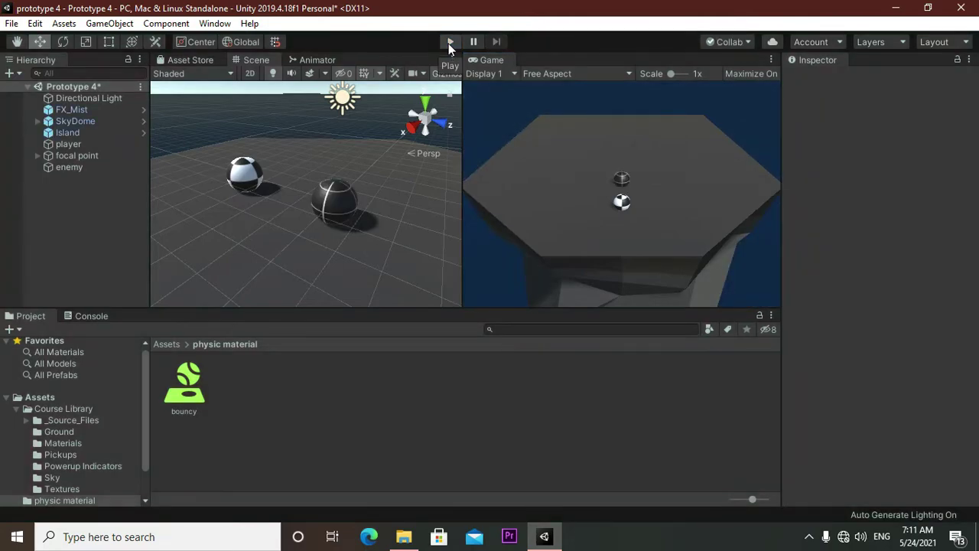
pyautogui.click(235, 179)
pyautogui.scroll(-3, 877, 329)
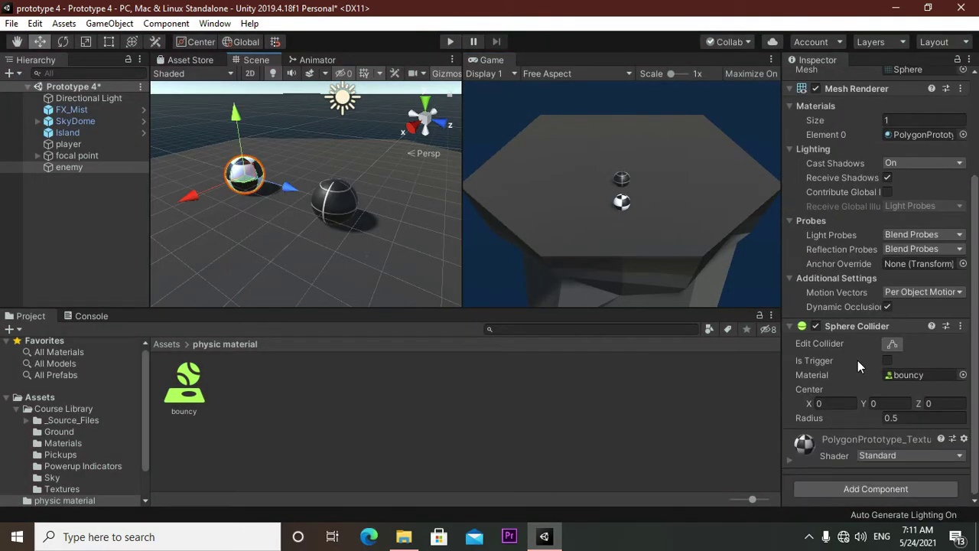
pyautogui.click(874, 490)
pyautogui.click(858, 339)
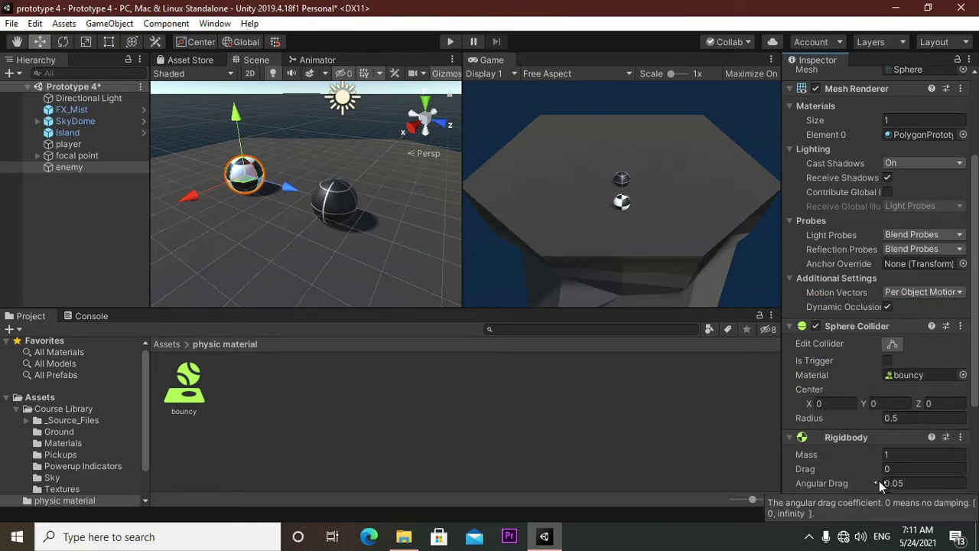
# Test-play the scene twice to watch the enemy move, then stop
pyautogui.click(445, 42)
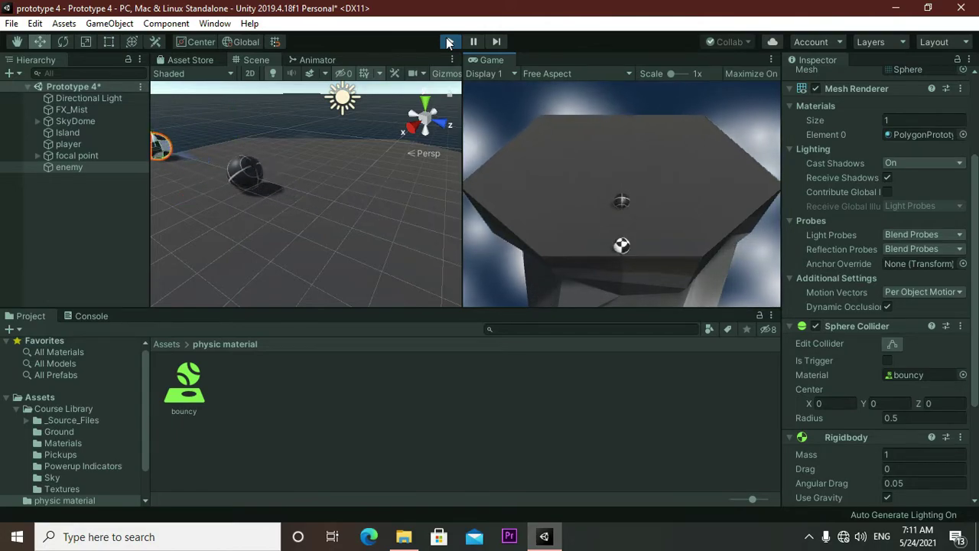
pyautogui.click(448, 42)
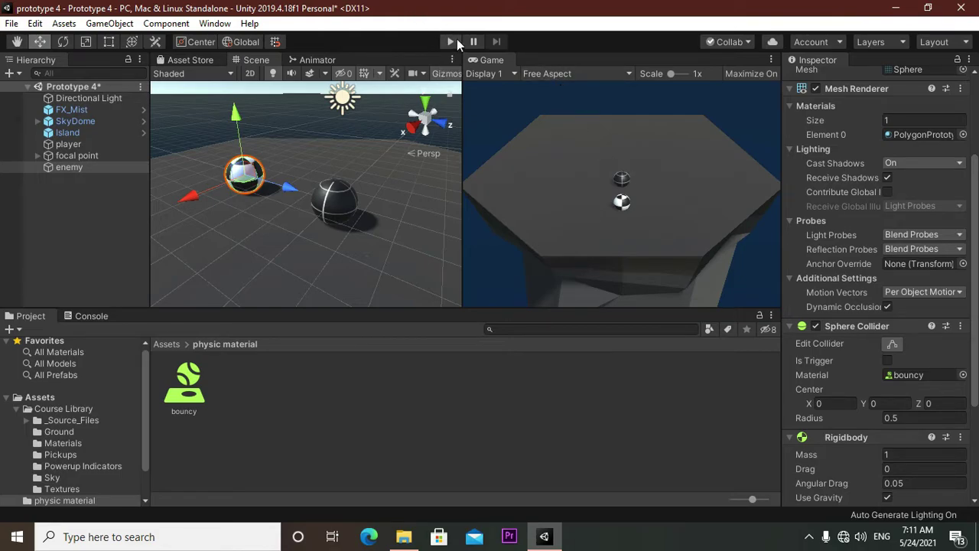
pyautogui.click(457, 41)
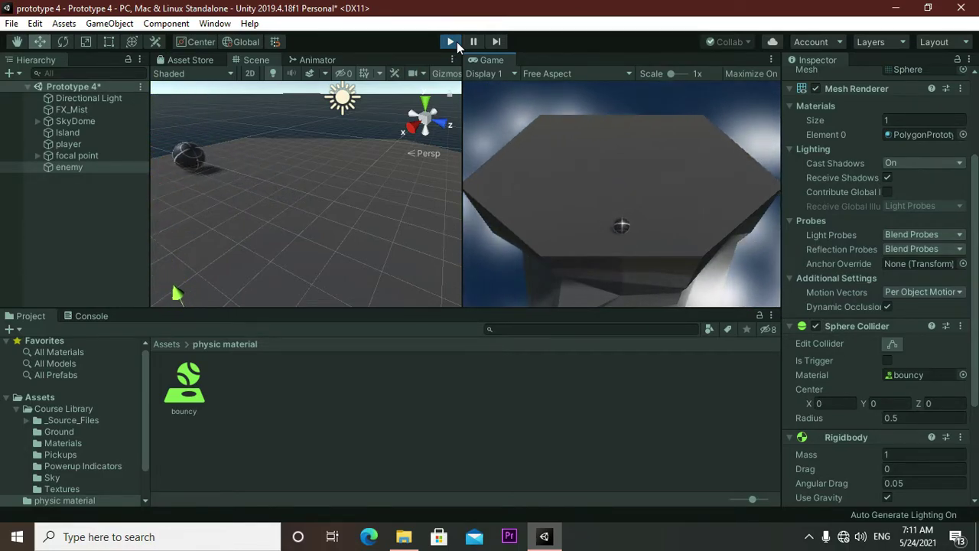
pyautogui.click(457, 41)
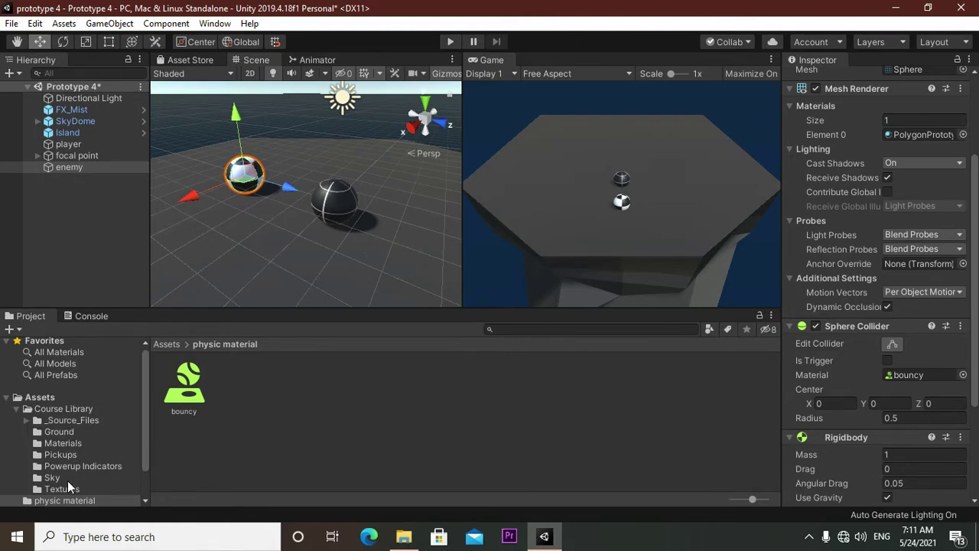
# Create a C# script named 'Enemy' in Assets > scripts and select it
pyautogui.click(40, 398)
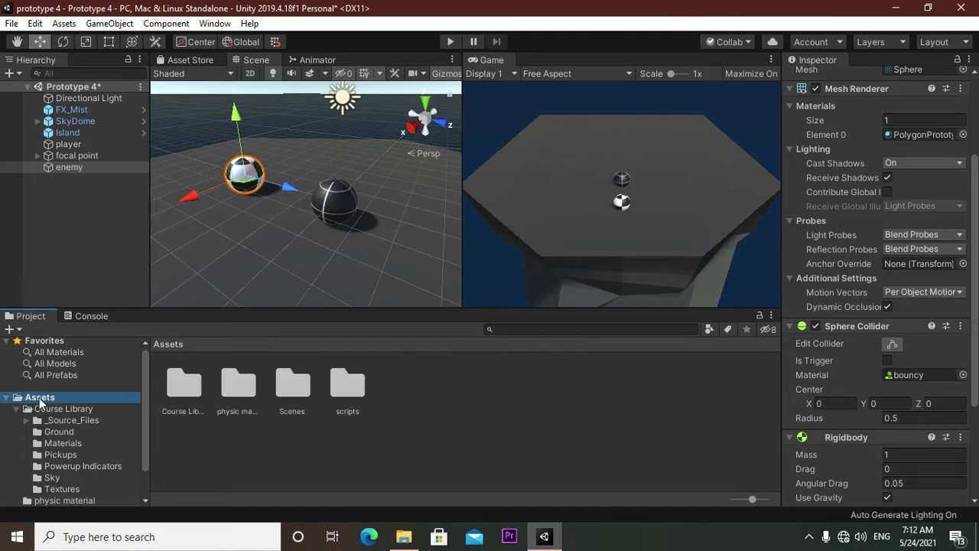
pyautogui.doubleClick(359, 386)
pyautogui.rightClick(356, 408)
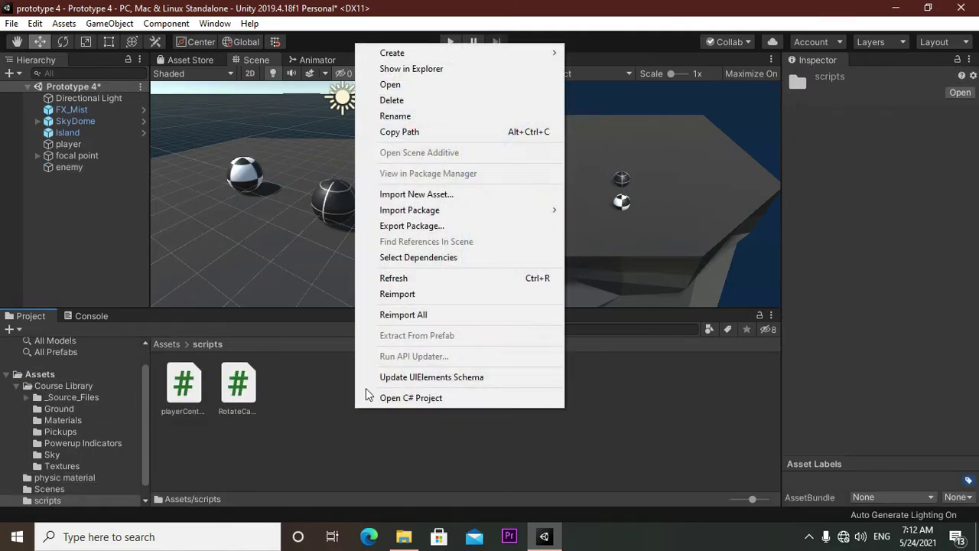
pyautogui.moveTo(413, 53)
pyautogui.click(593, 58)
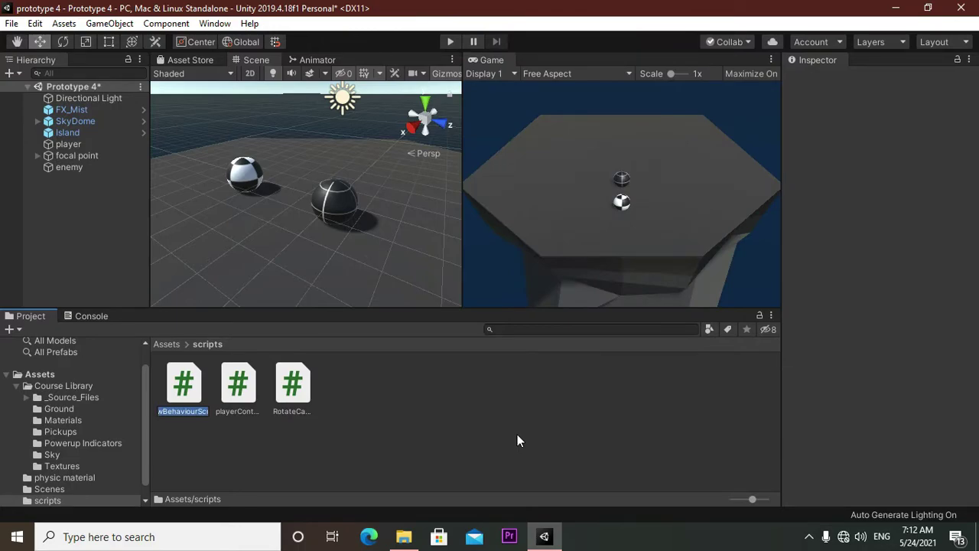
pyautogui.write('Enem')
pyautogui.write('y')
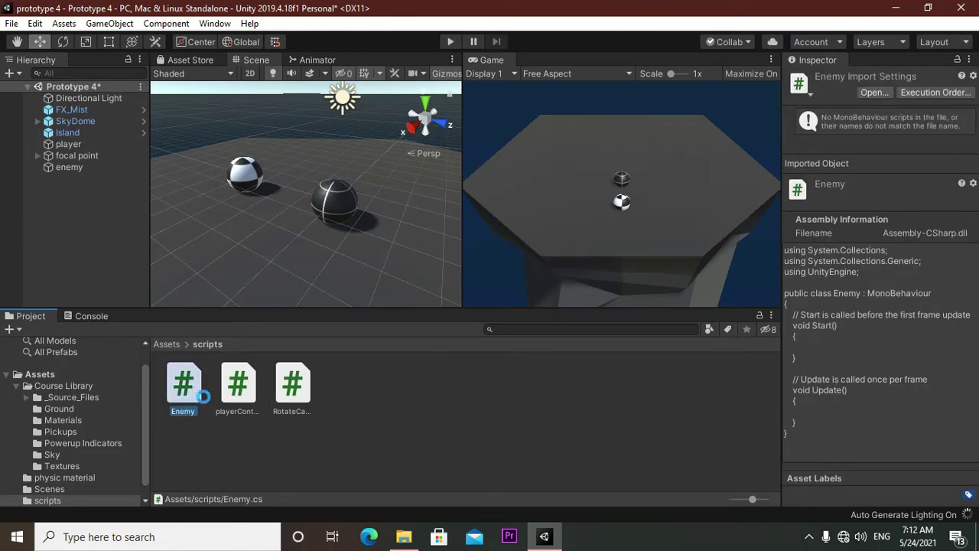
pyautogui.click(449, 402)
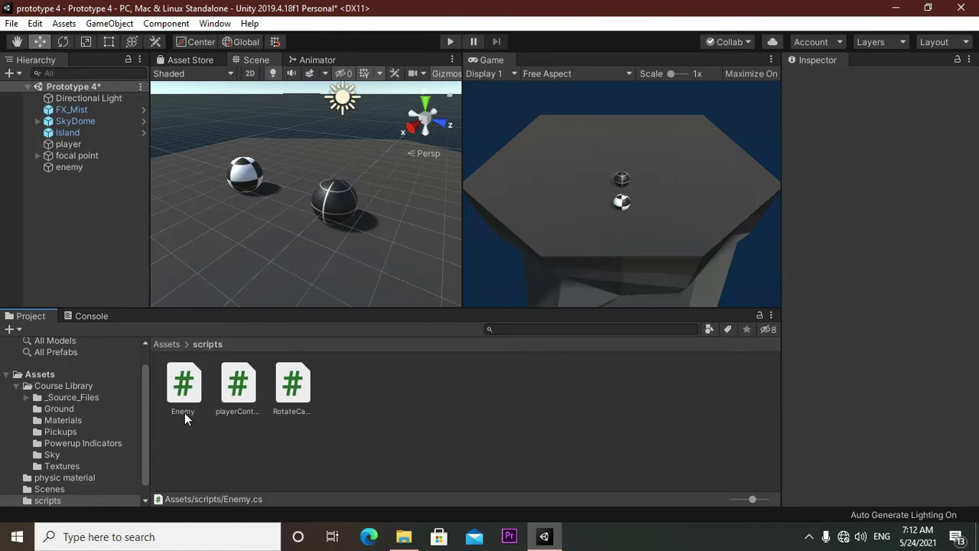
pyautogui.click(253, 386)
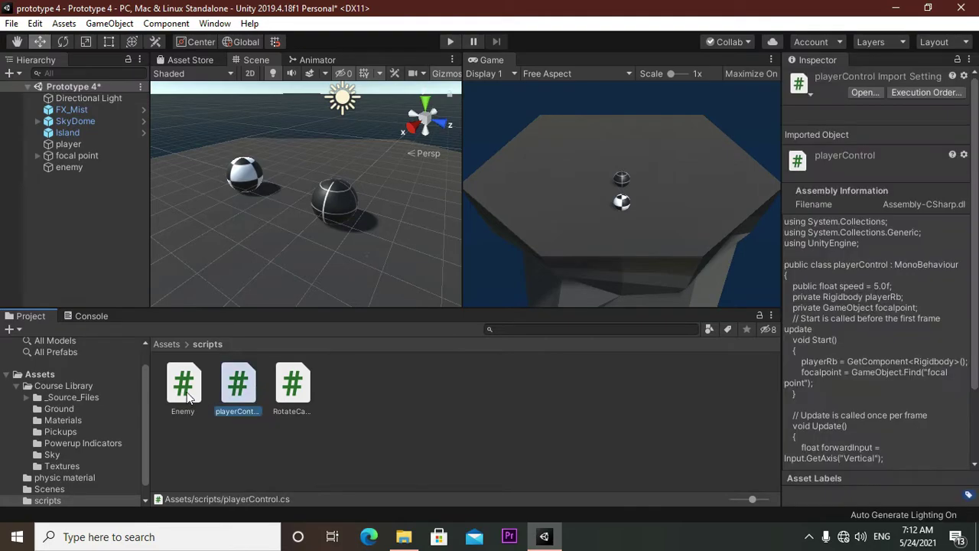
pyautogui.click(181, 392)
# Open Enemy.cs and declare 'public float speed = 3.0f;' at the top of the class
pyautogui.doubleClick(181, 394)
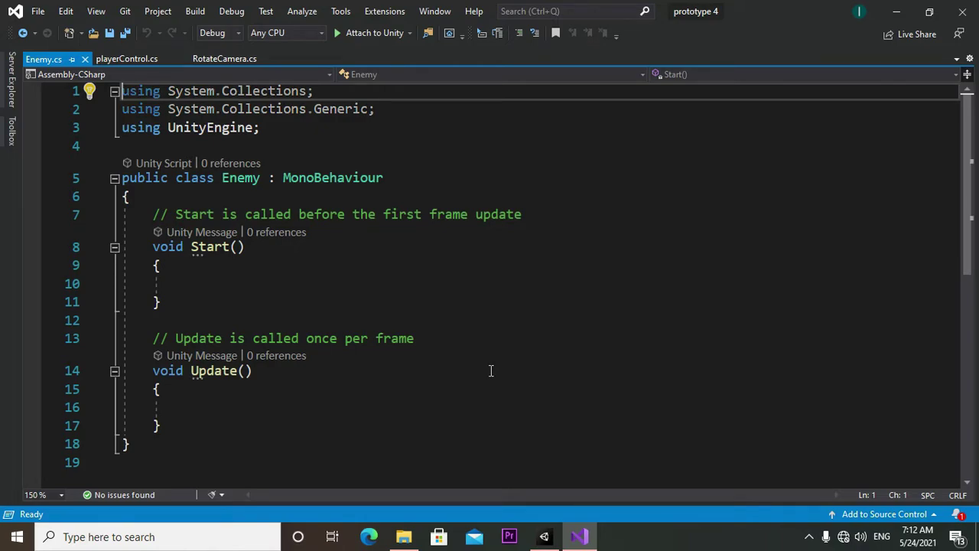
pyautogui.click(233, 200)
pyautogui.press('Return')
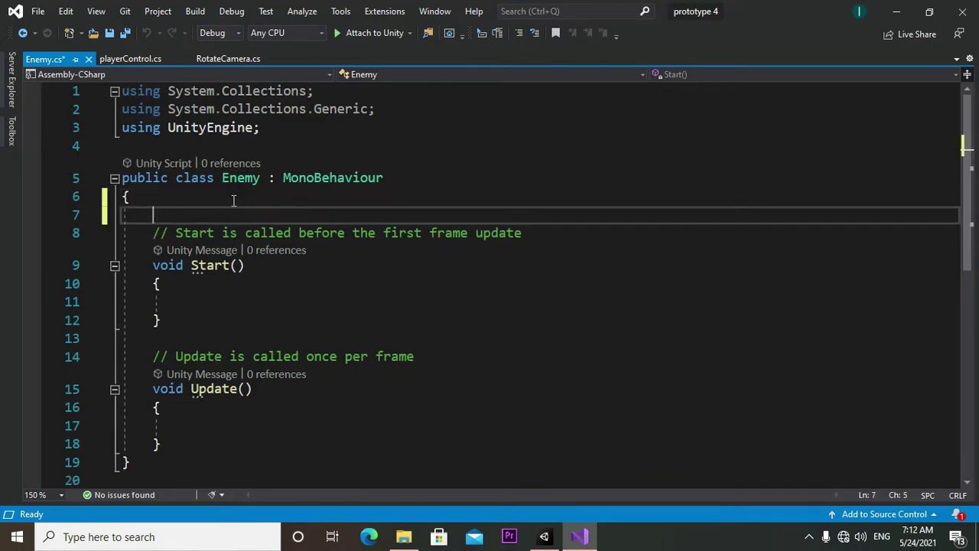
pyautogui.write('publi')
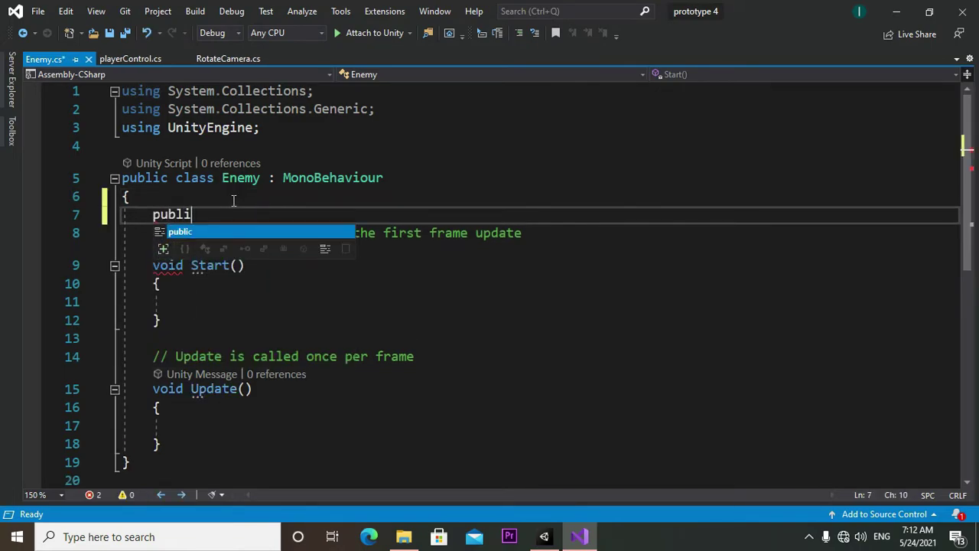
pyautogui.write('c floa')
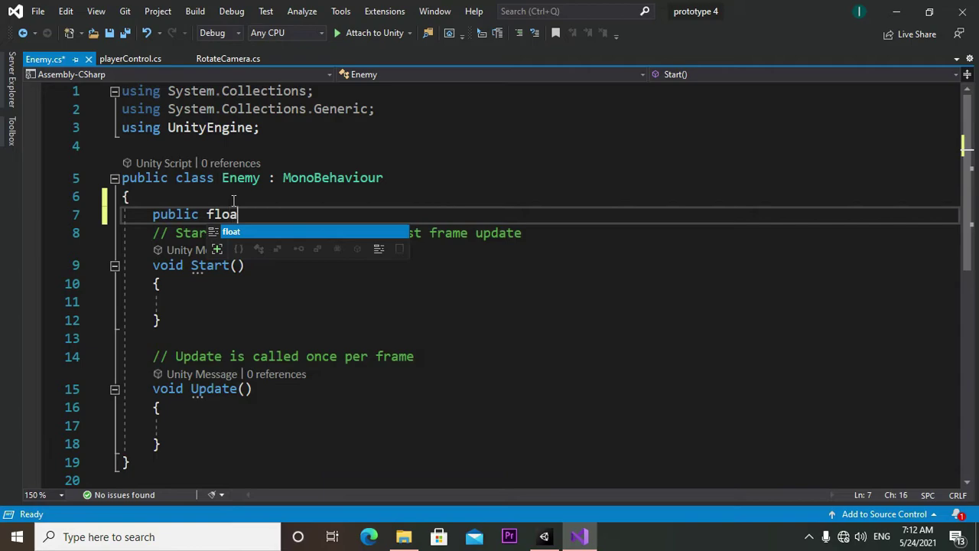
pyautogui.write('te')
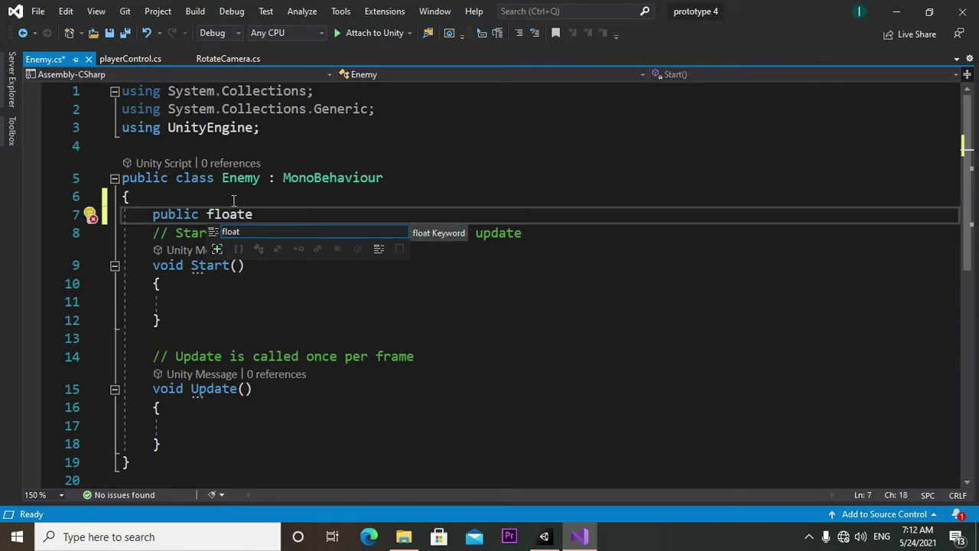
pyautogui.press('BackSpace')
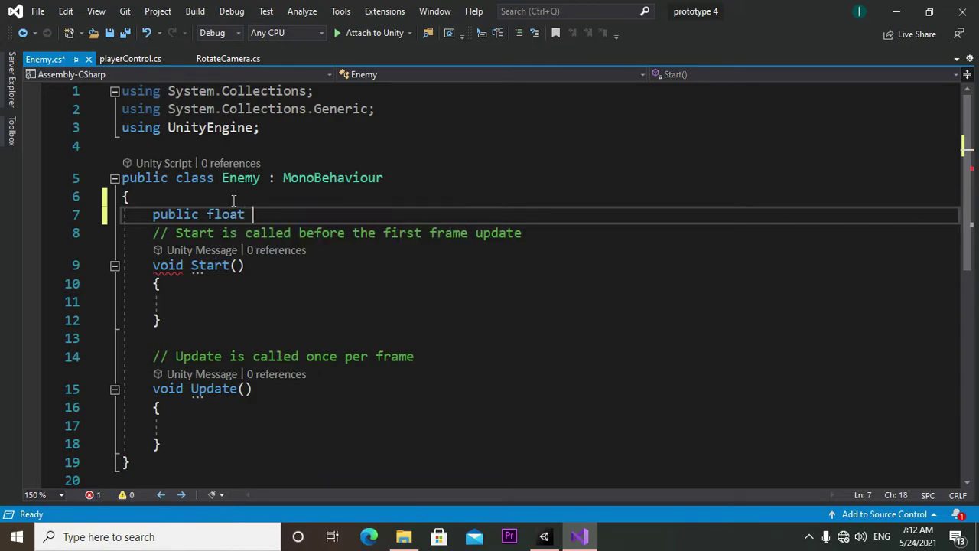
pyautogui.write('speed ')
pyautogui.write('=')
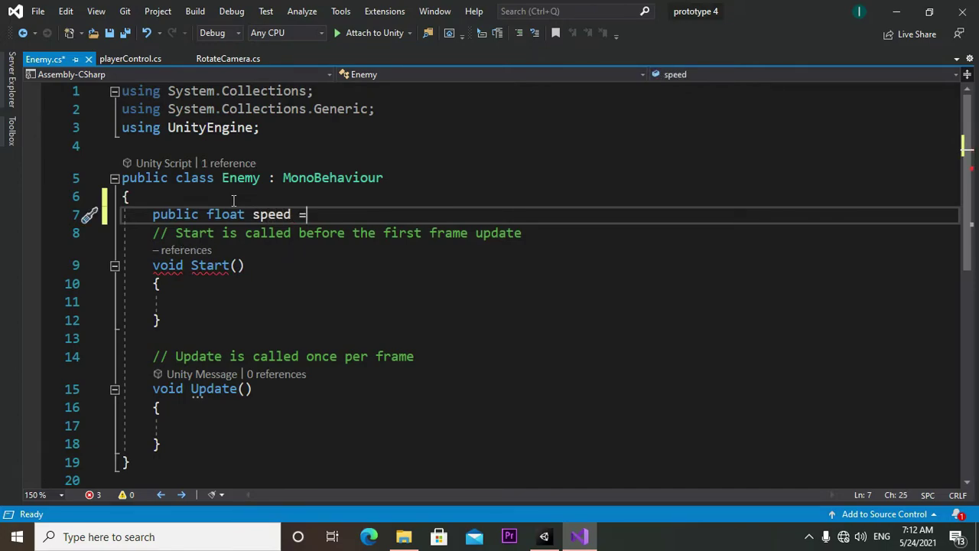
pyautogui.write('3.0')
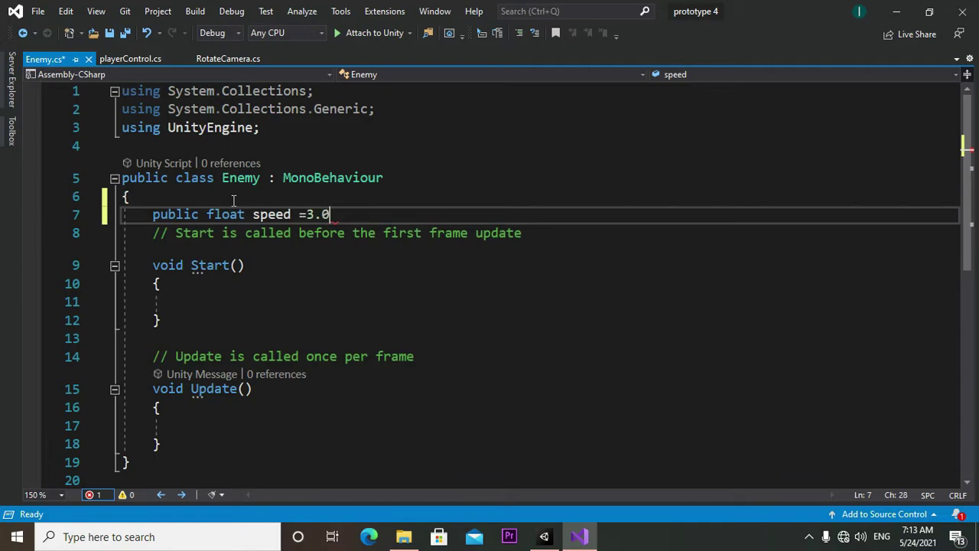
pyautogui.write('f')
pyautogui.press('BackSpace')
pyautogui.write('f;')
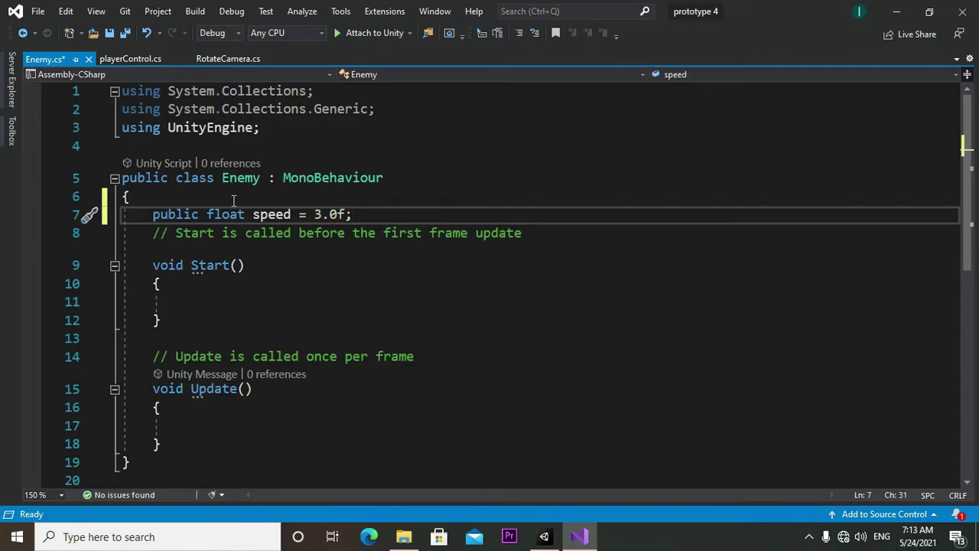
# Below speed, declare 'private Rigidbody enemyRb;' and 'private GameObject player;' in Enemy.cs
pyautogui.press('Return')
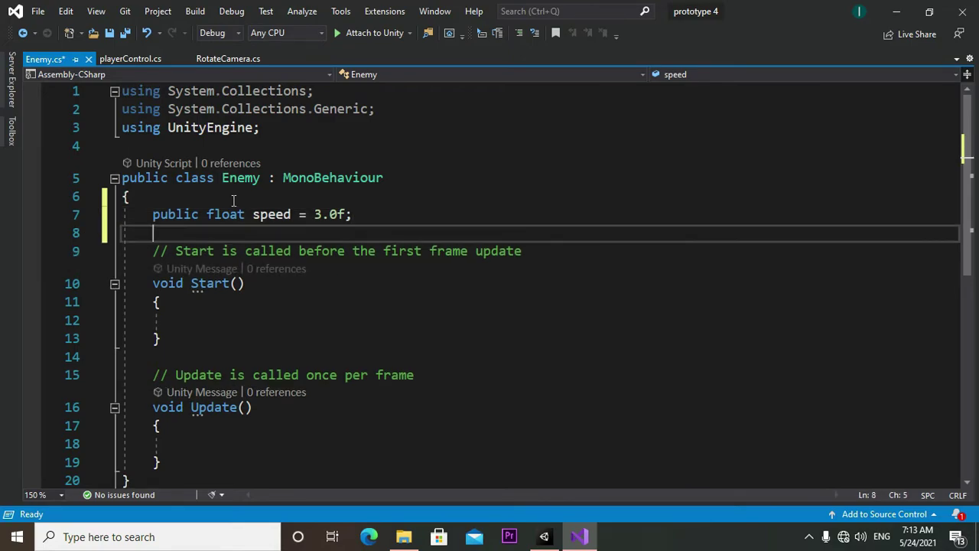
pyautogui.write('privat')
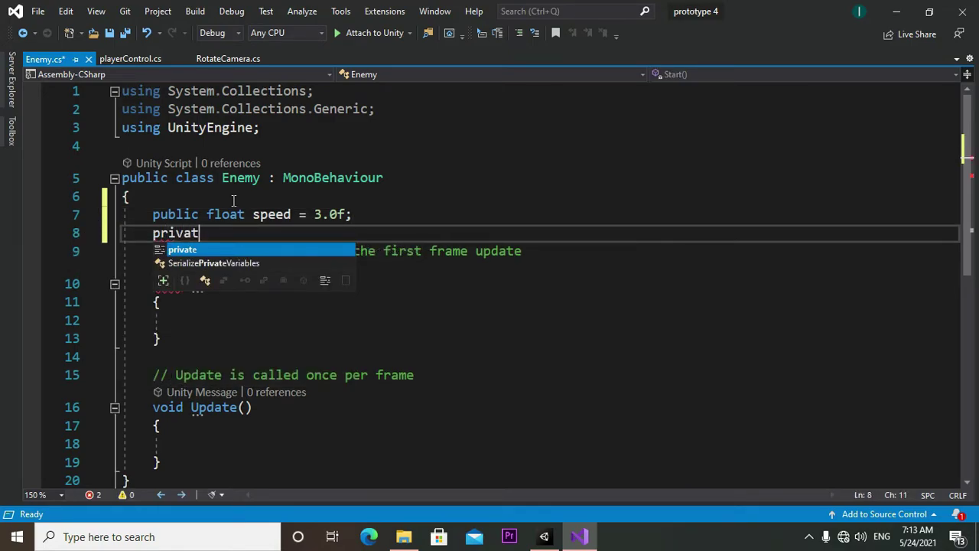
pyautogui.write('e R')
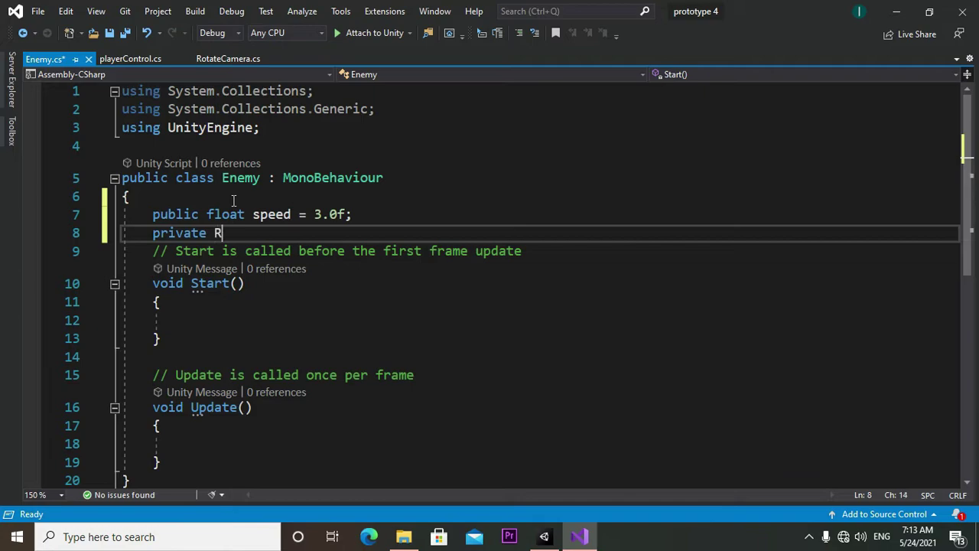
pyautogui.write('igi')
pyautogui.press('Tab')
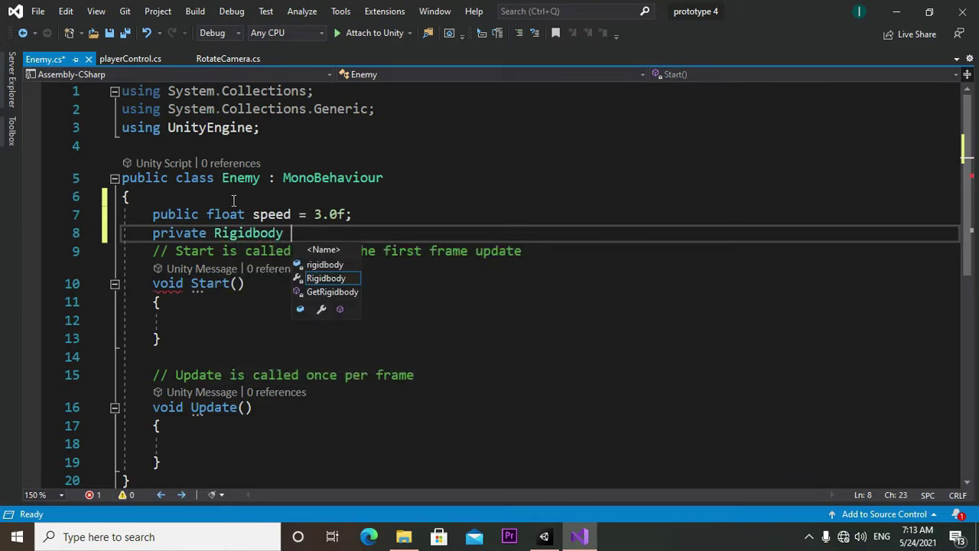
pyautogui.write('enem')
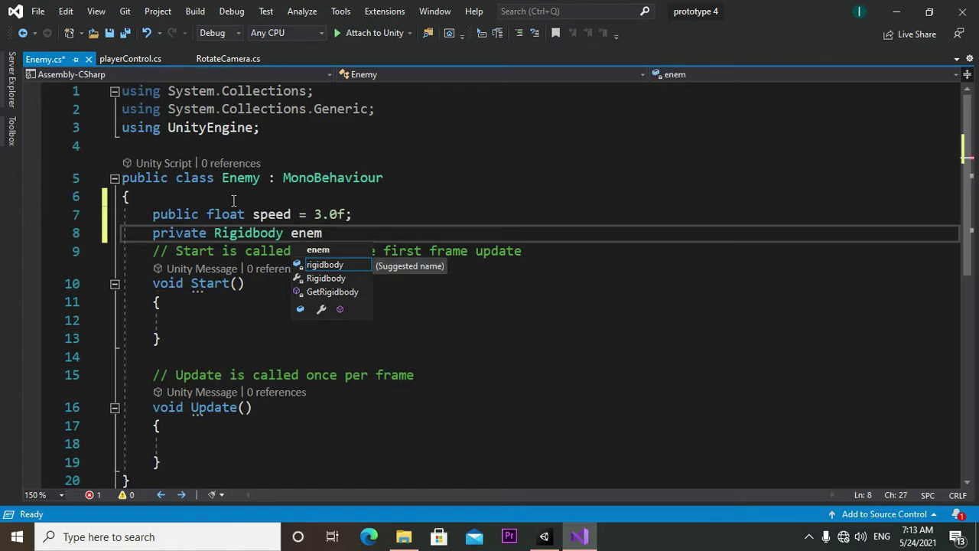
pyautogui.write('yR')
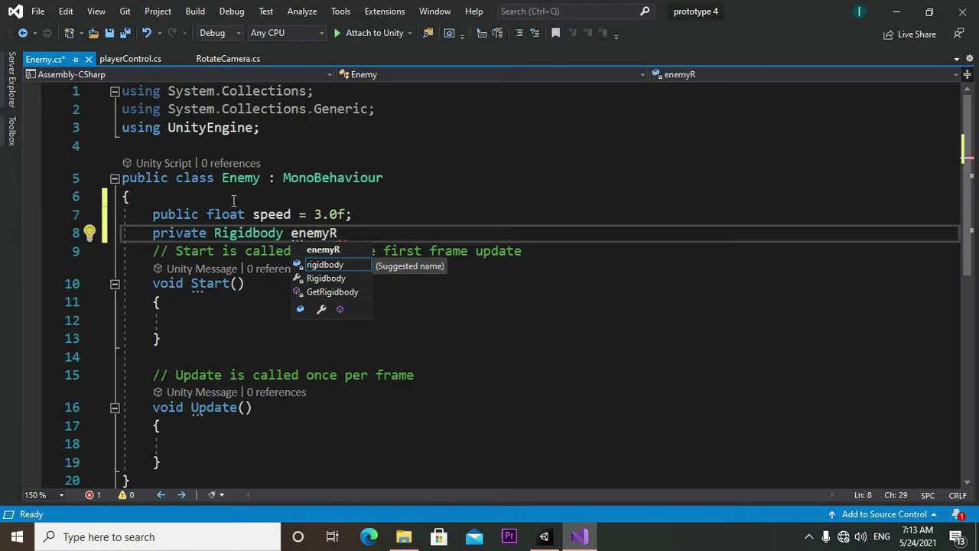
pyautogui.write('b')
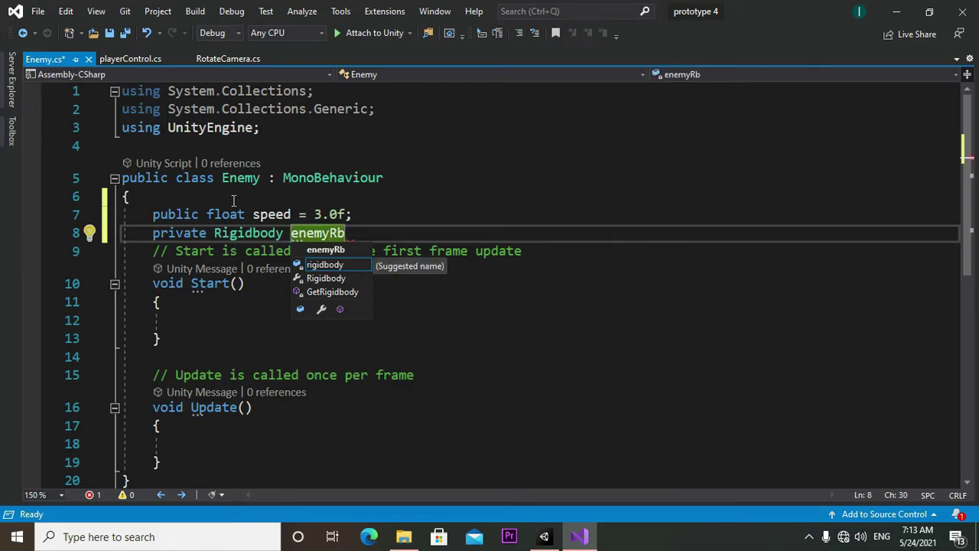
pyautogui.write(';')
pyautogui.press('Return')
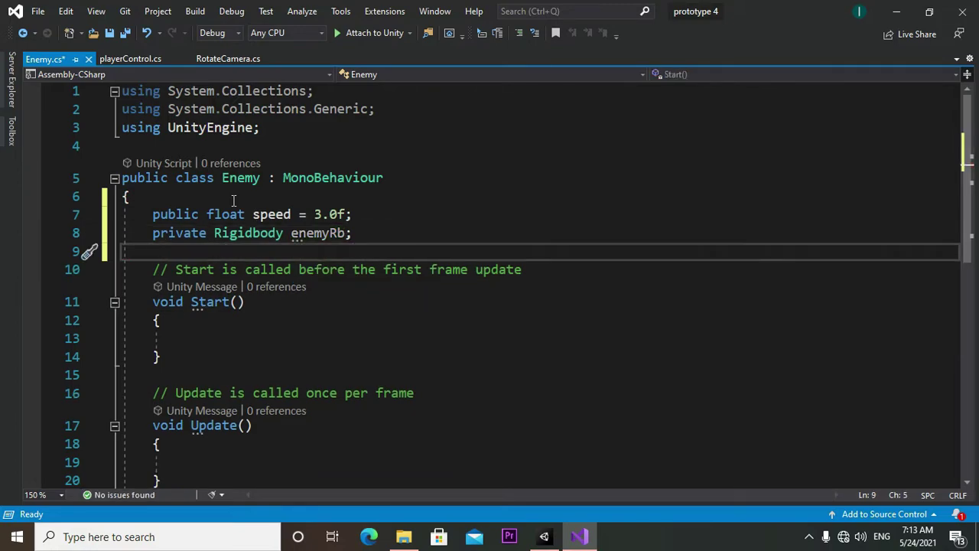
pyautogui.write('privat')
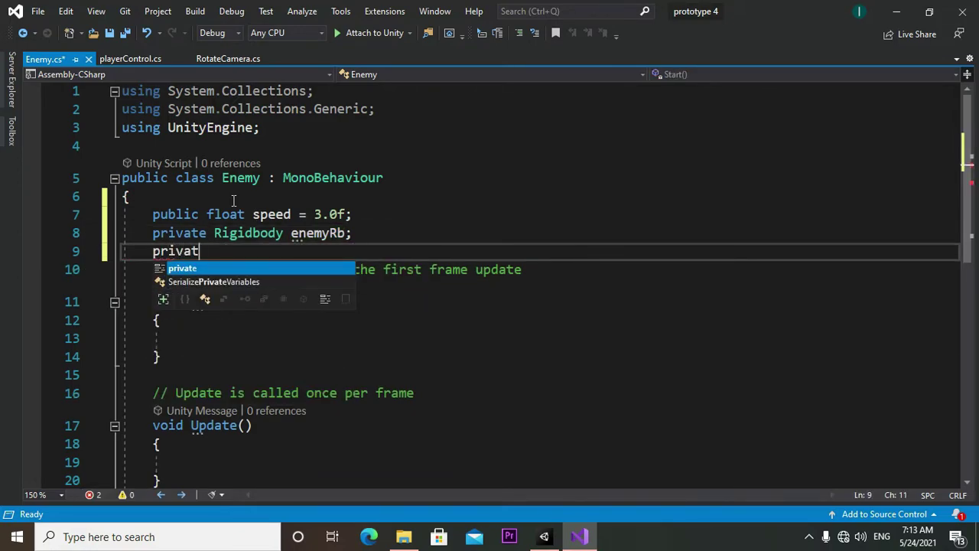
pyautogui.write('e')
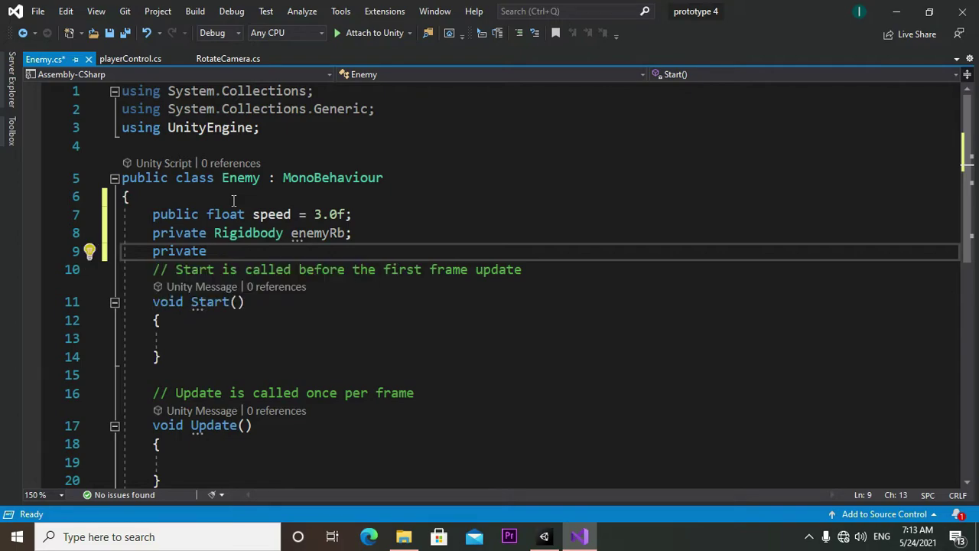
pyautogui.write(' G')
pyautogui.press('Tab')
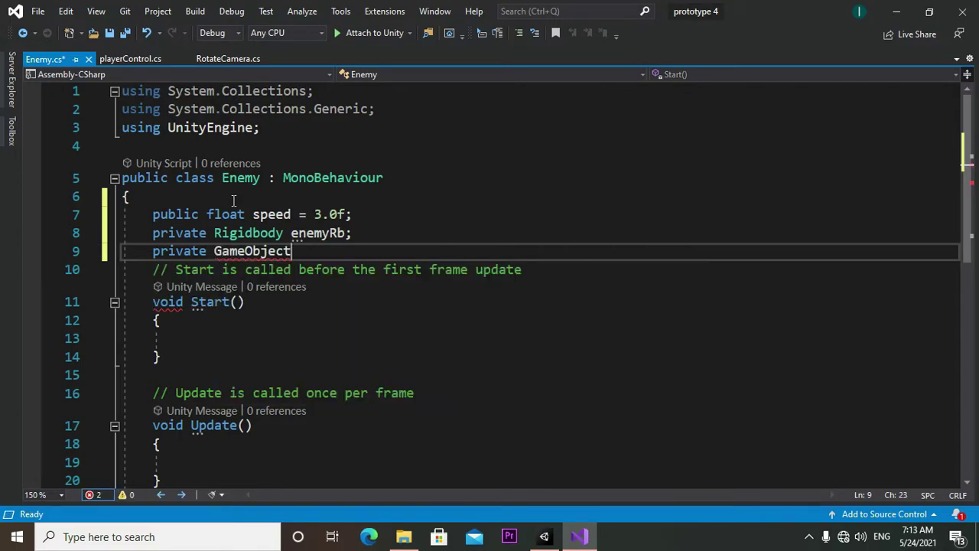
pyautogui.write(' pla')
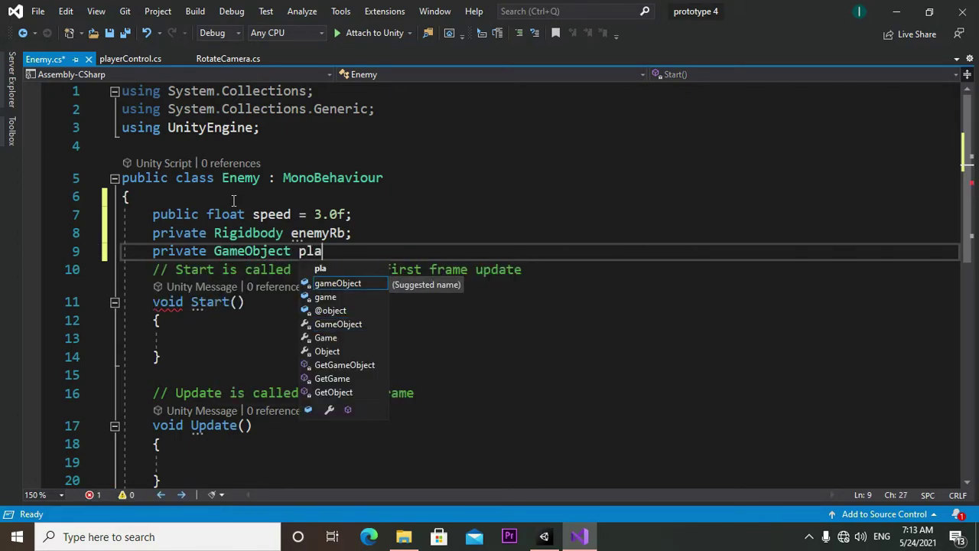
pyautogui.write('yer')
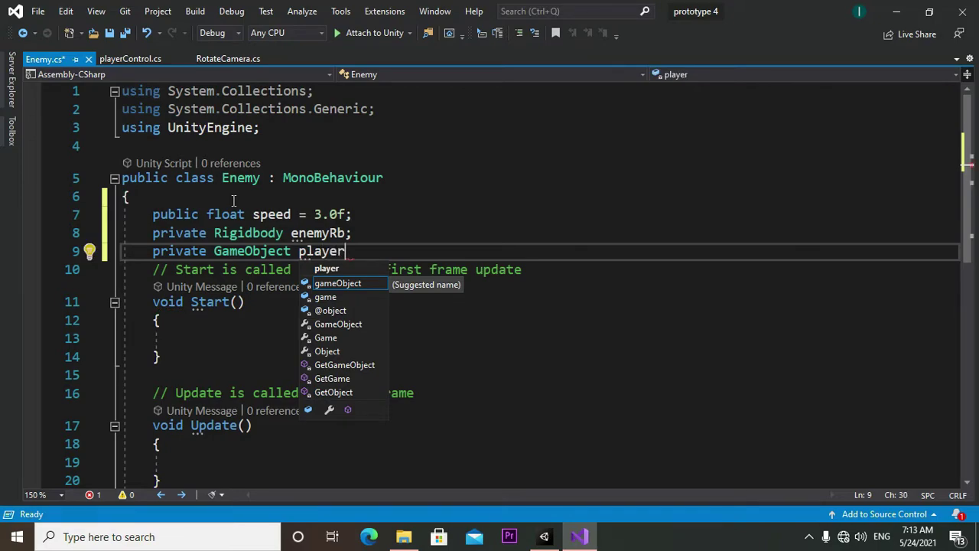
pyautogui.write(';')
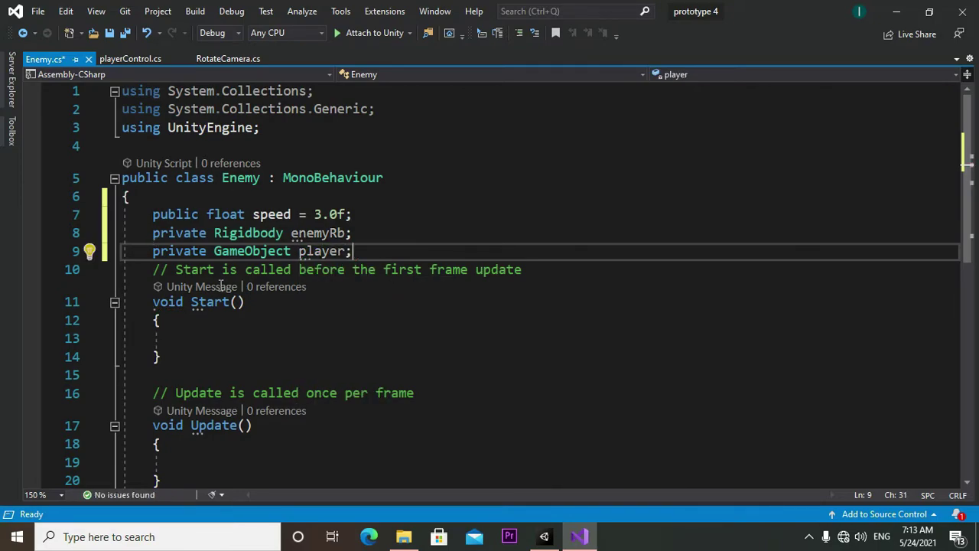
pyautogui.click(213, 346)
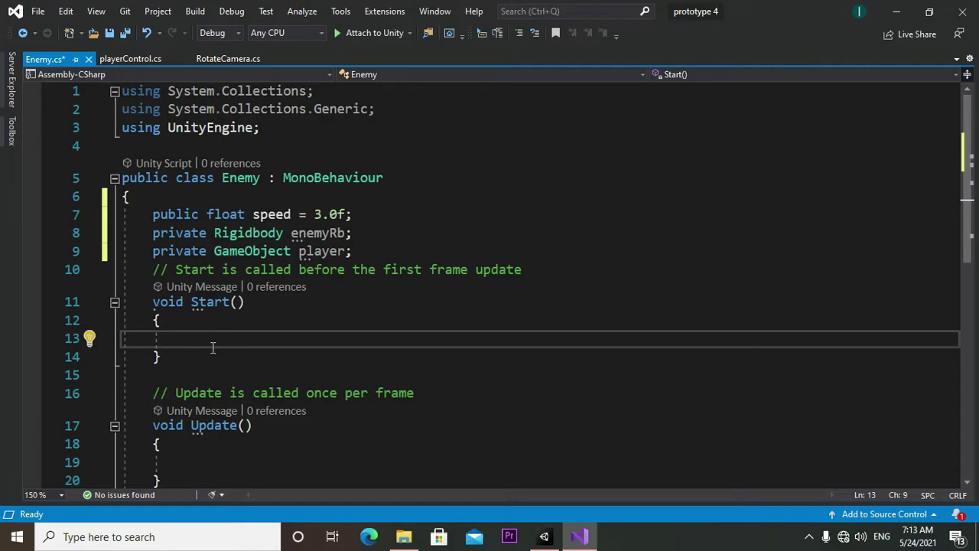
# In Start, write enemyRb = GetComponent<Rigidbody>();
pyautogui.write('en')
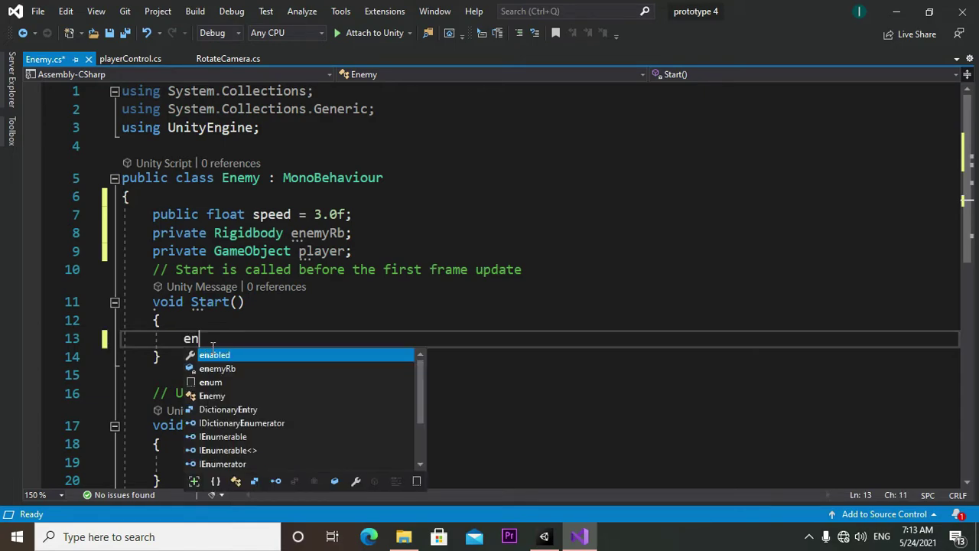
pyautogui.write('e')
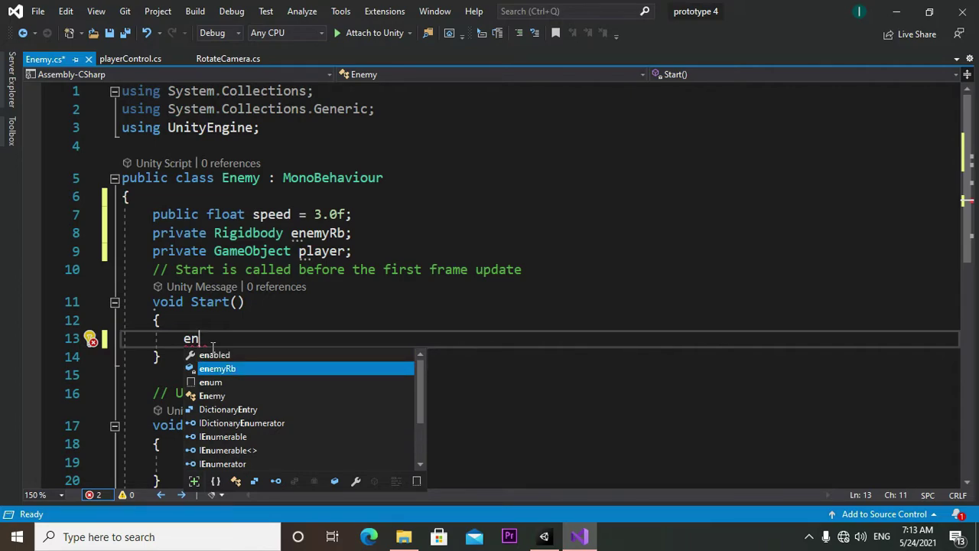
pyautogui.press('Tab')
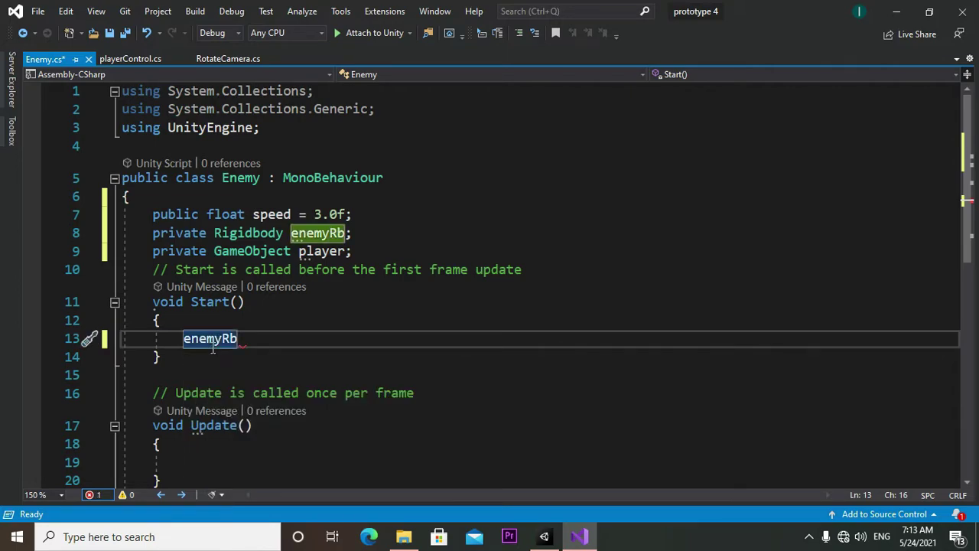
pyautogui.write('=Ge')
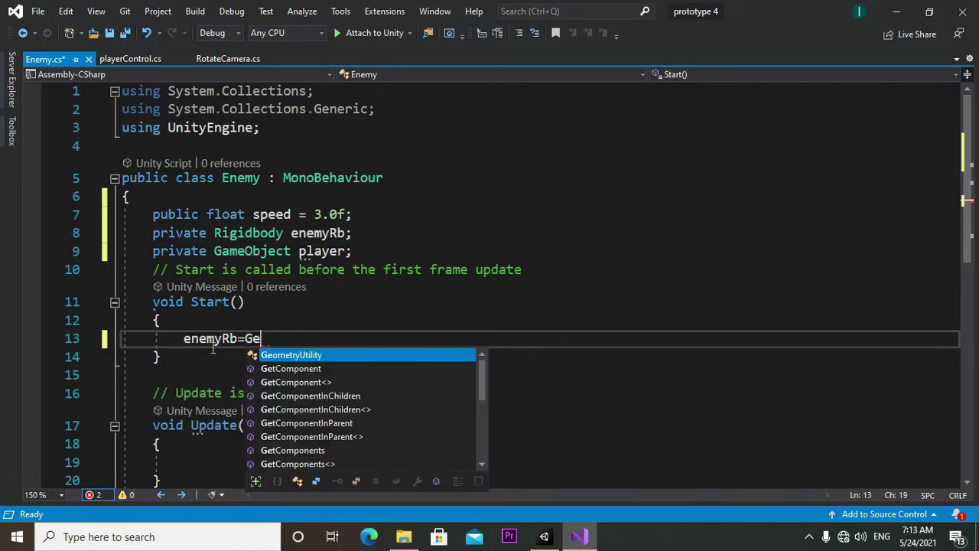
pyautogui.write('t')
pyautogui.press('Down')
pyautogui.press('Tab')
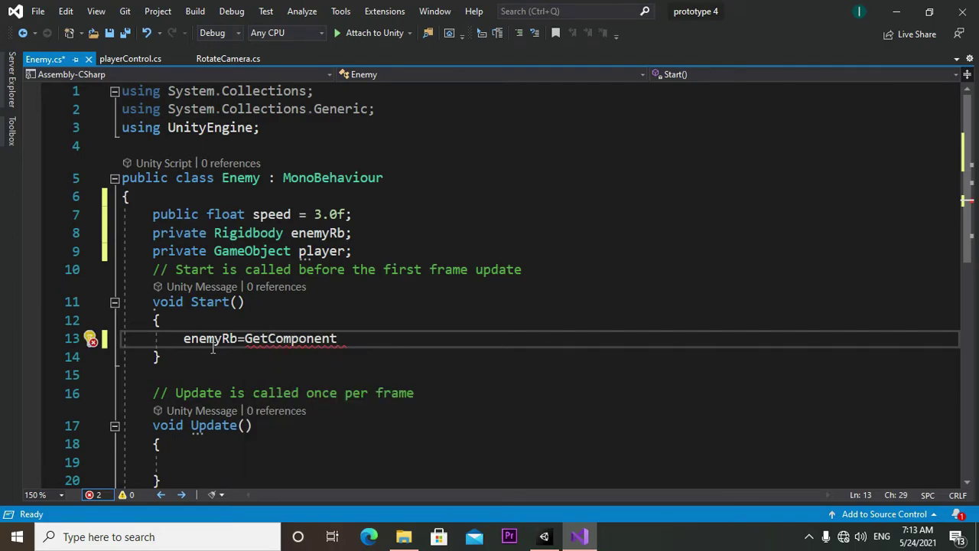
pyautogui.write('<')
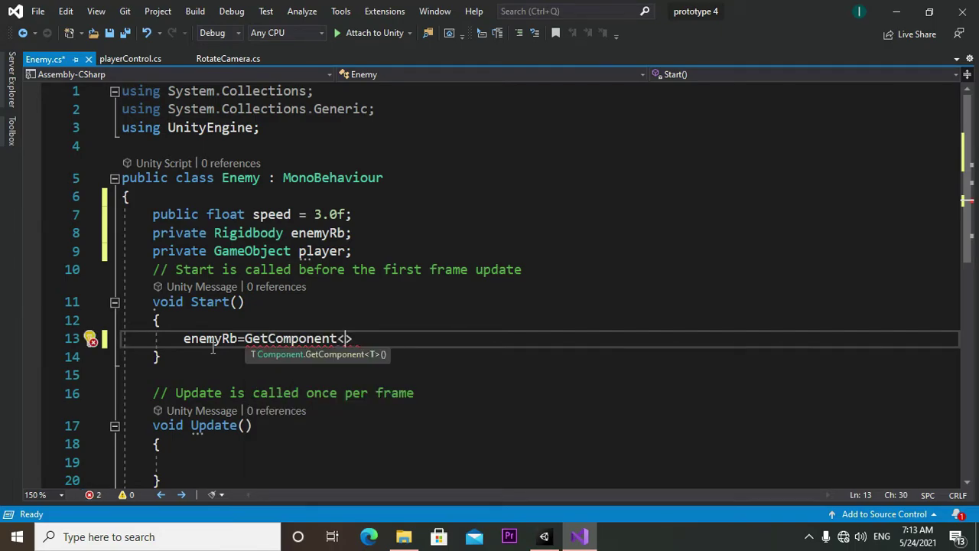
pyautogui.write('R')
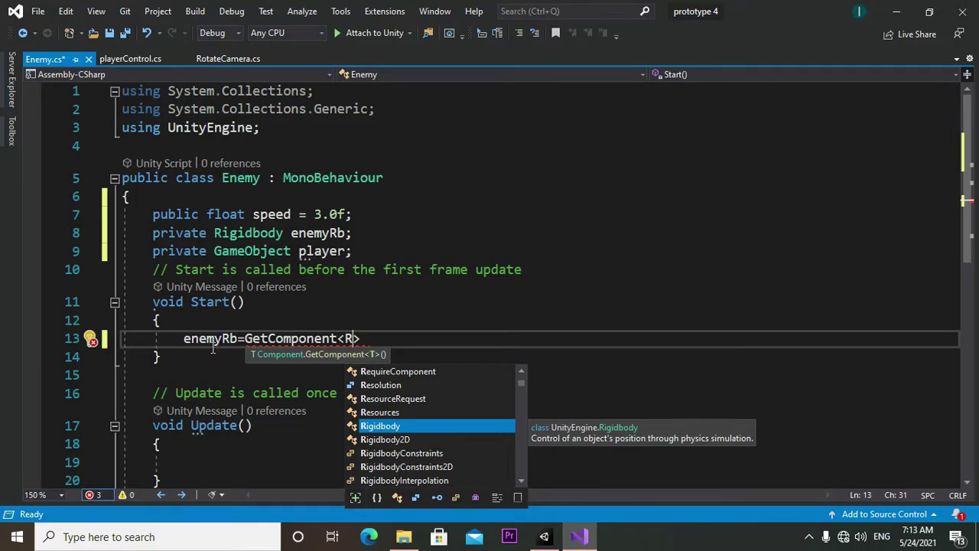
pyautogui.press('Tab')
pyautogui.write('>')
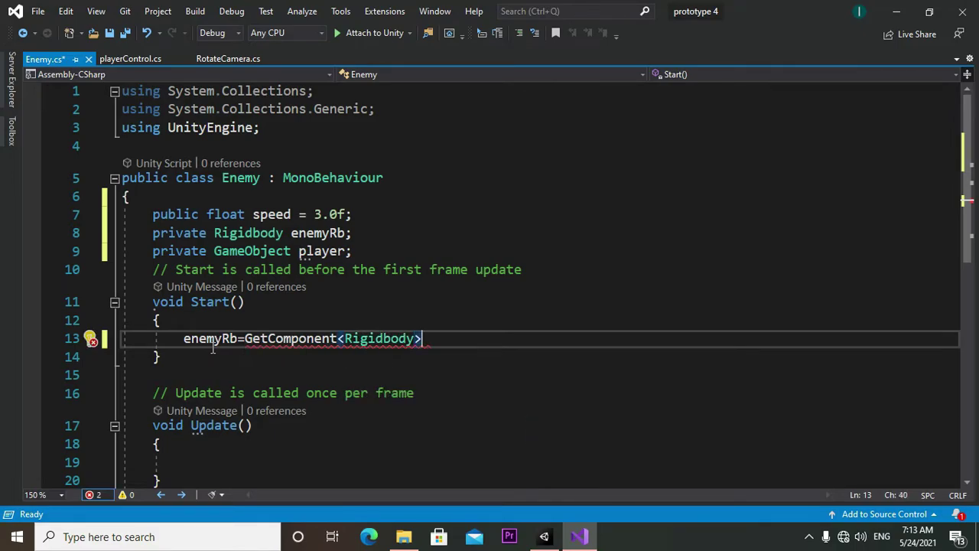
pyautogui.write('();')
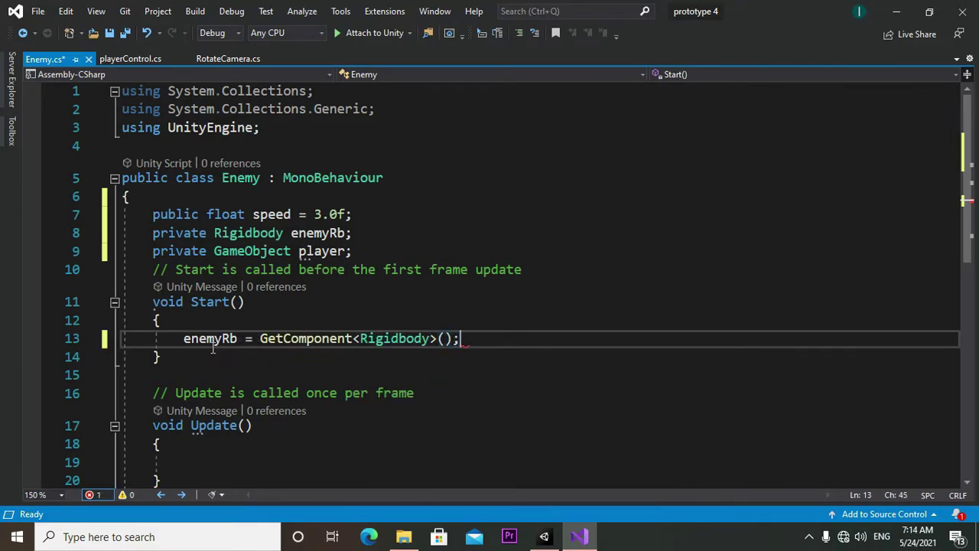
pyautogui.press('Return')
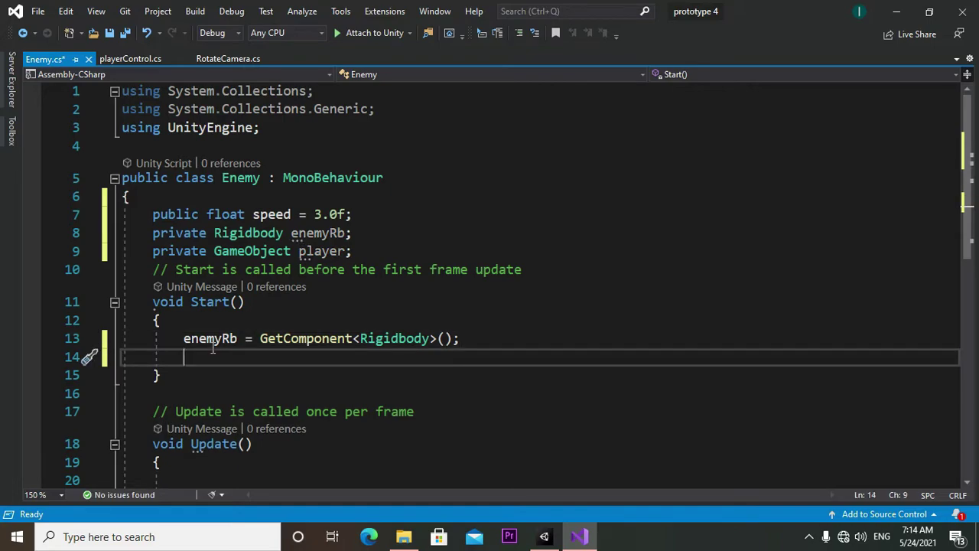
# On the next line, assign player = GameObject.Find("player");
pyautogui.write('player')
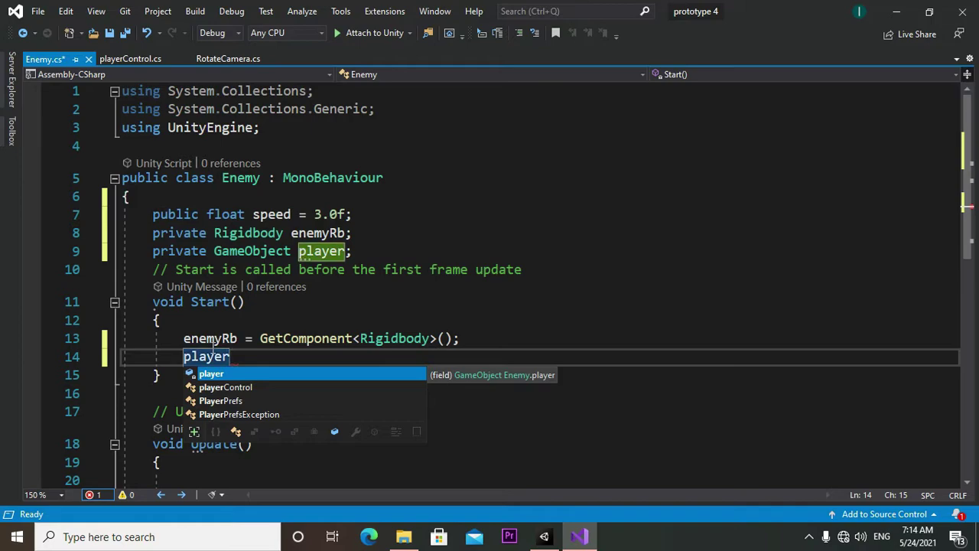
pyautogui.press('Escape')
pyautogui.write('=Gam')
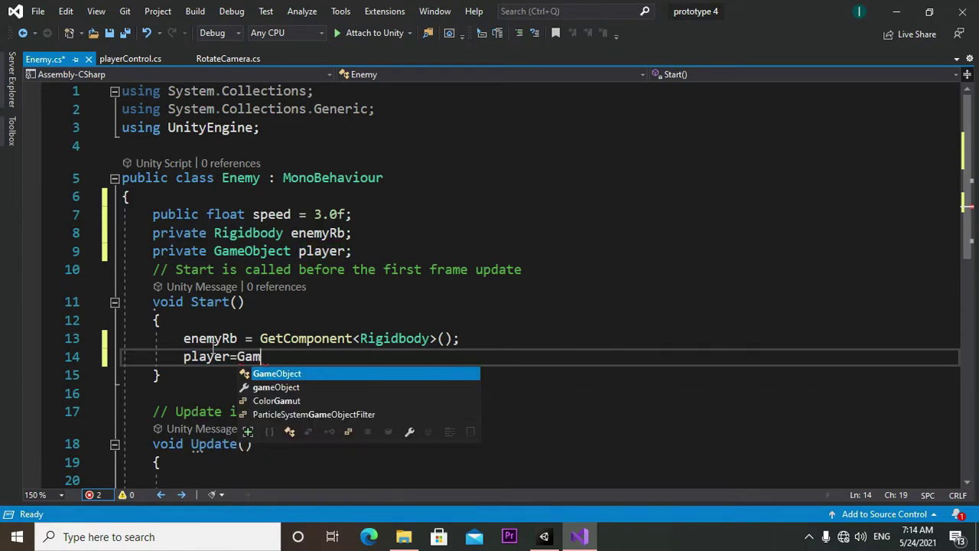
pyautogui.write('e')
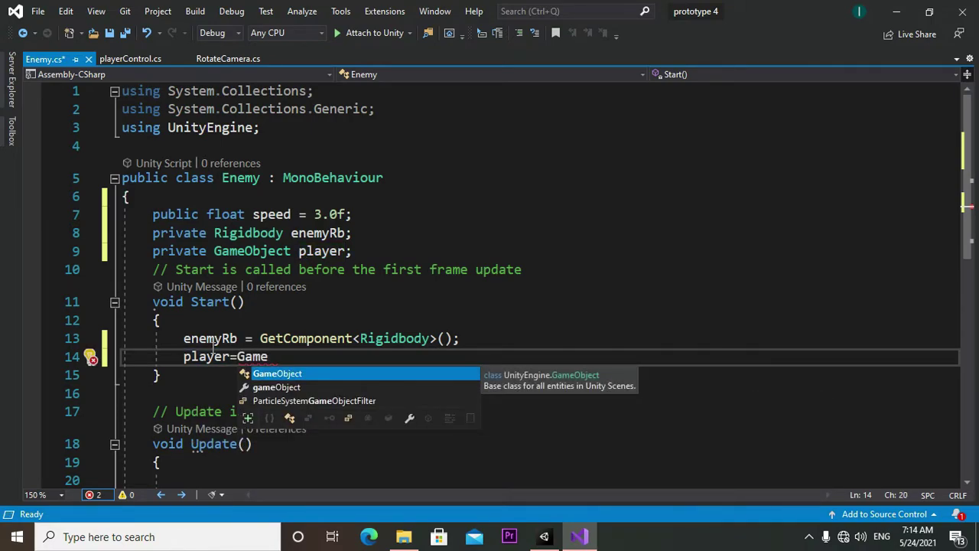
pyautogui.press('Tab')
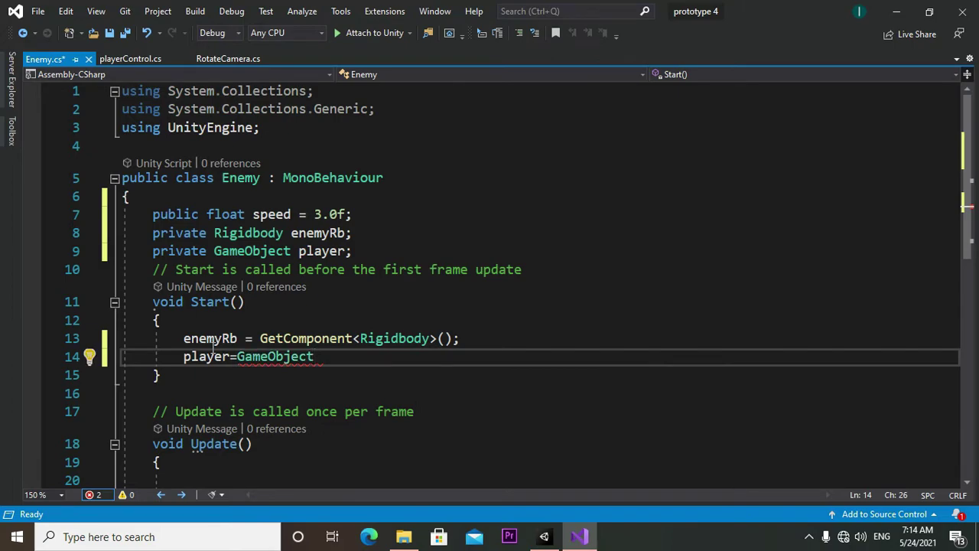
pyautogui.write('.')
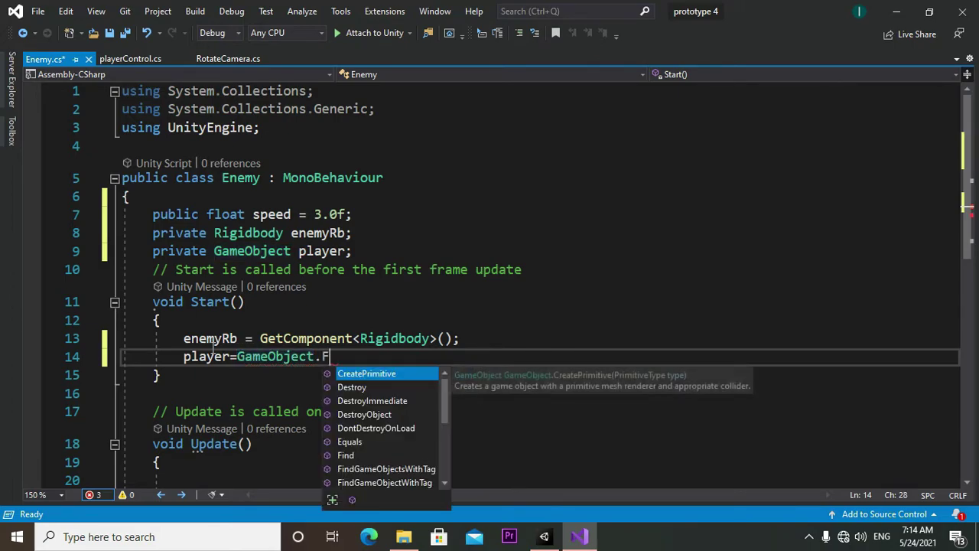
pyautogui.write('Fin')
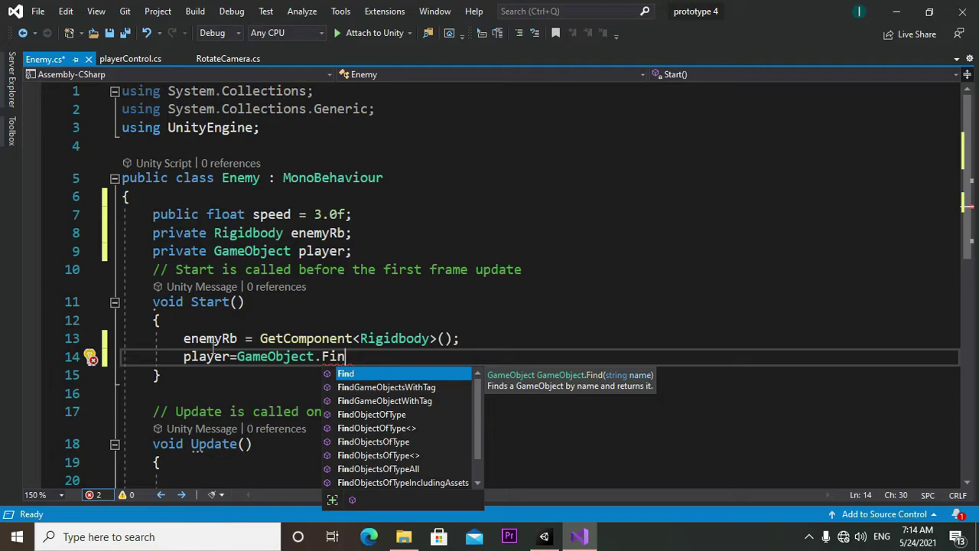
pyautogui.press('Tab')
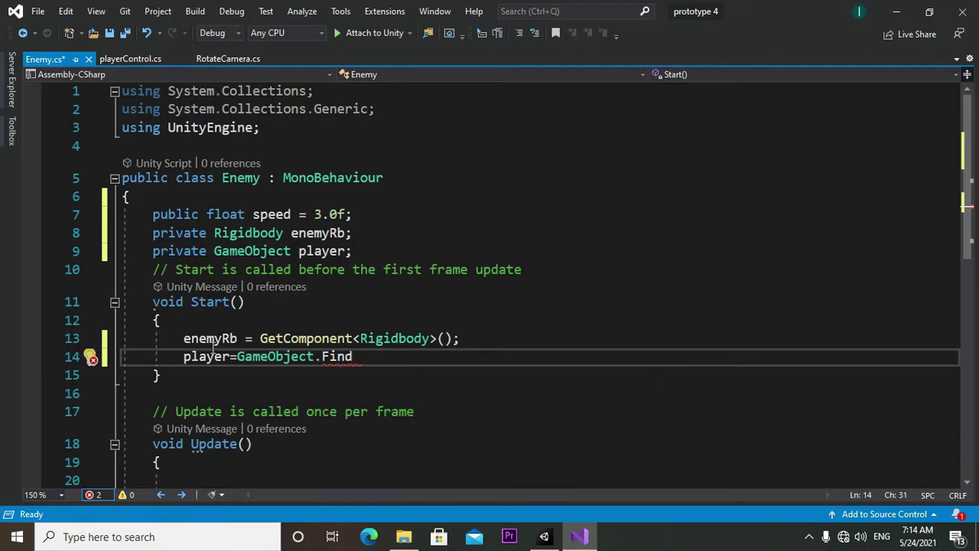
pyautogui.write('(')
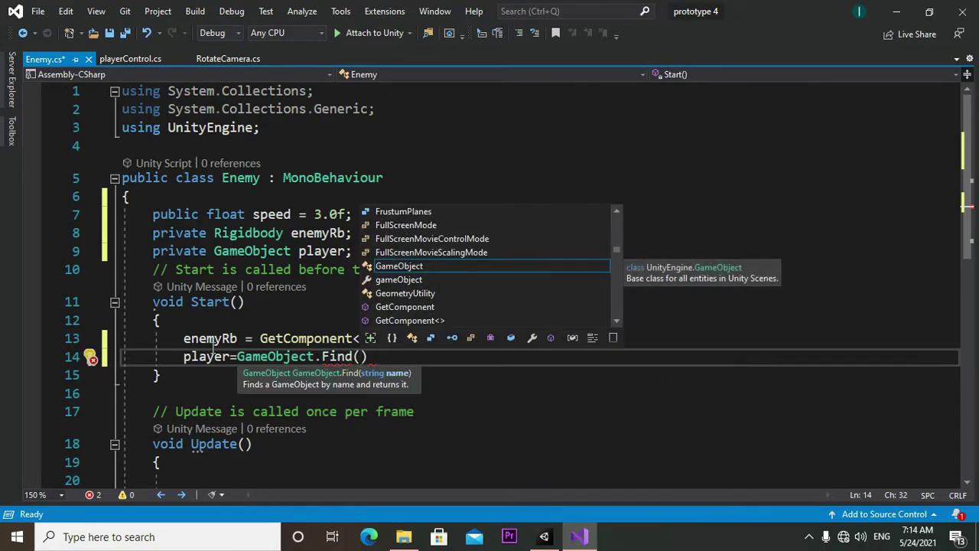
pyautogui.write('"pla')
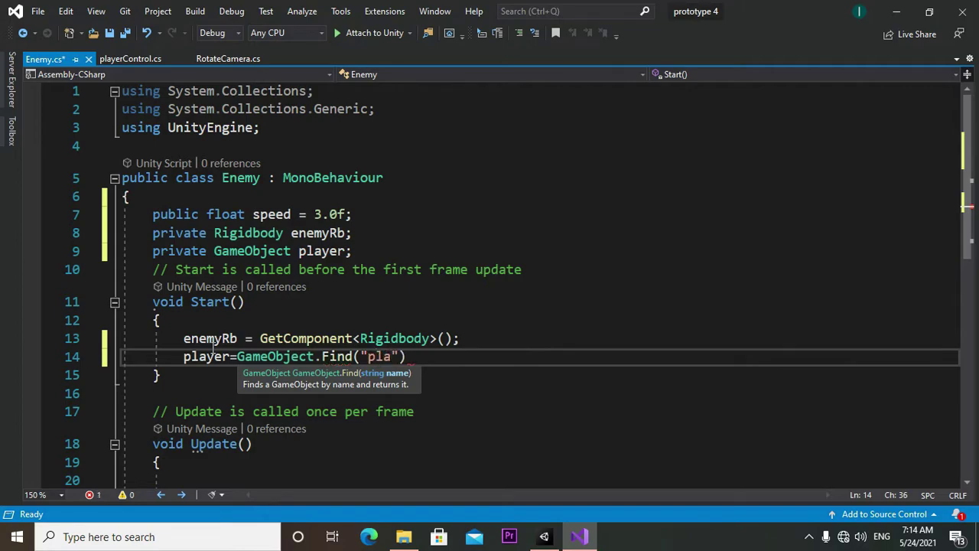
pyautogui.write('yer')
pyautogui.write('")')
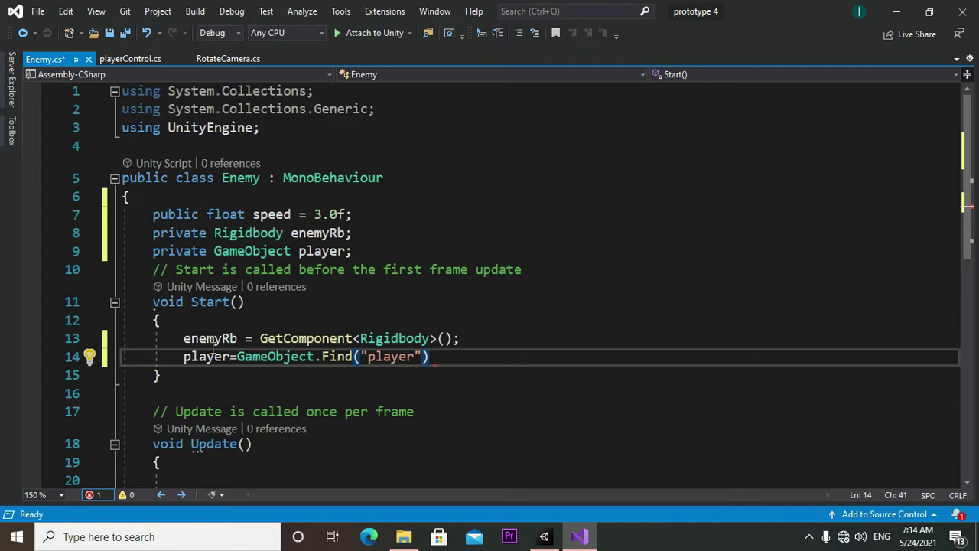
pyautogui.write(';')
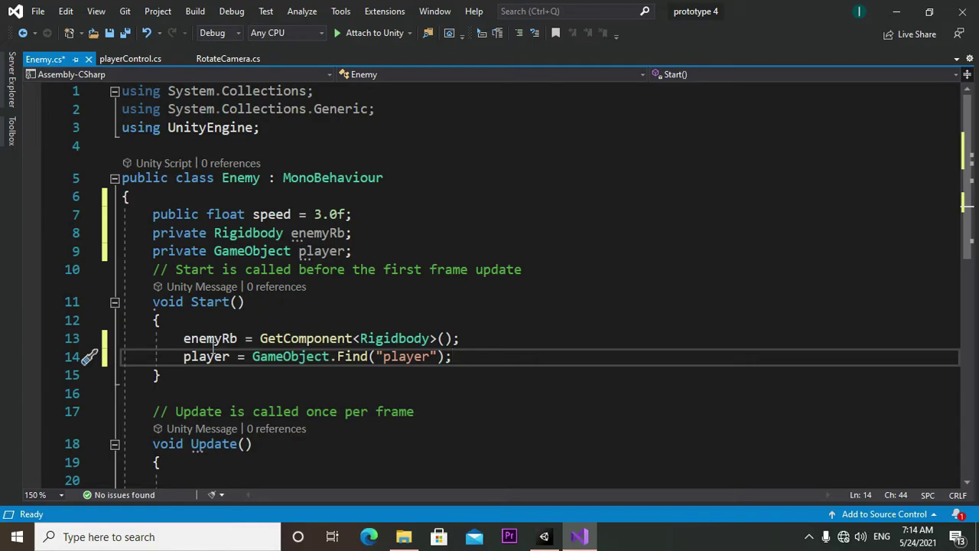
# In Update, begin Vector3 lookDirection = (player.transform.position
pyautogui.scroll(-2, 214, 346)
pyautogui.click(188, 371)
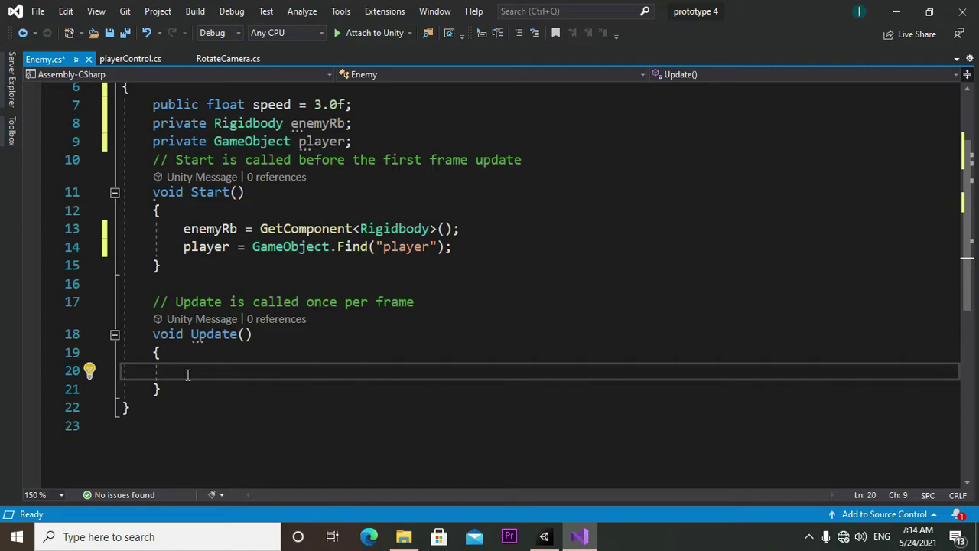
pyautogui.write('Ve')
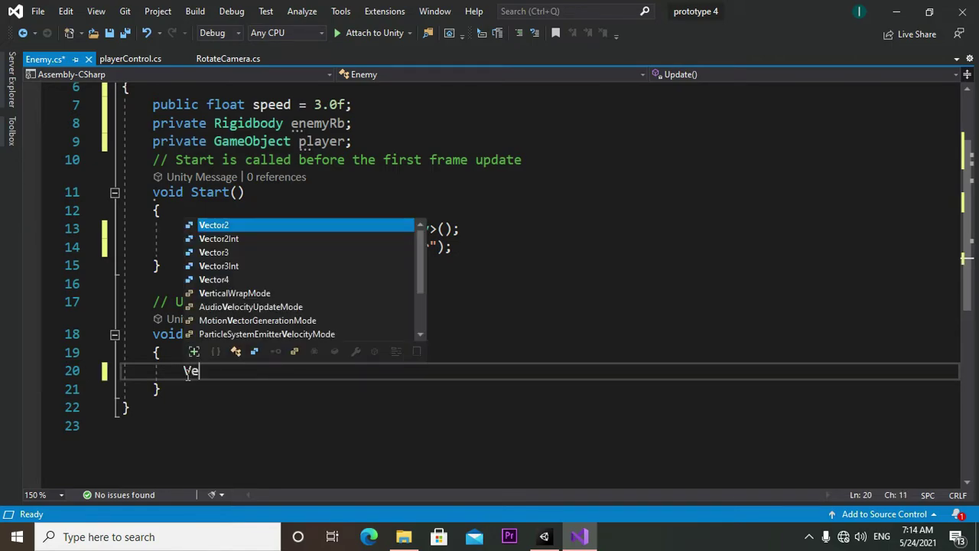
pyautogui.write('cto')
pyautogui.press('Tab')
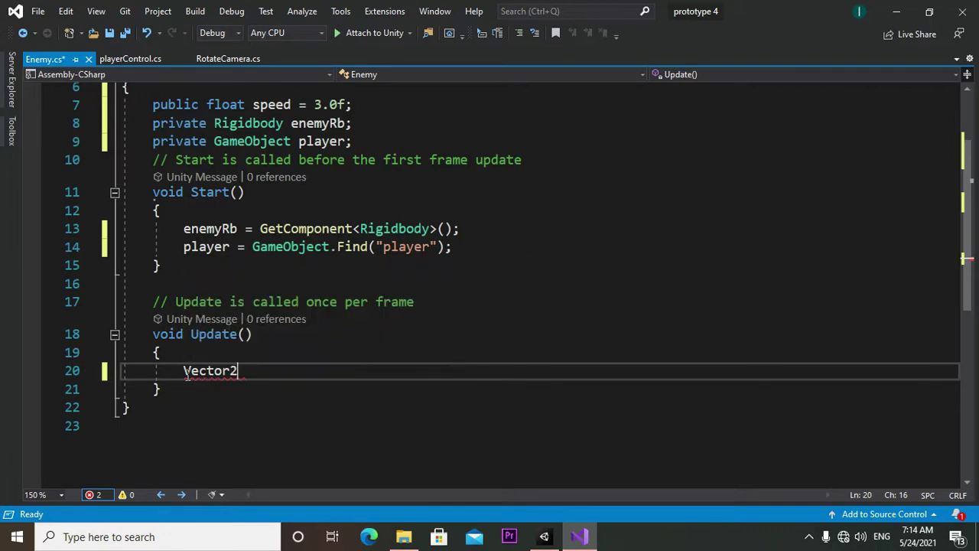
pyautogui.press('BackSpace')
pyautogui.write('3')
pyautogui.write(' loo')
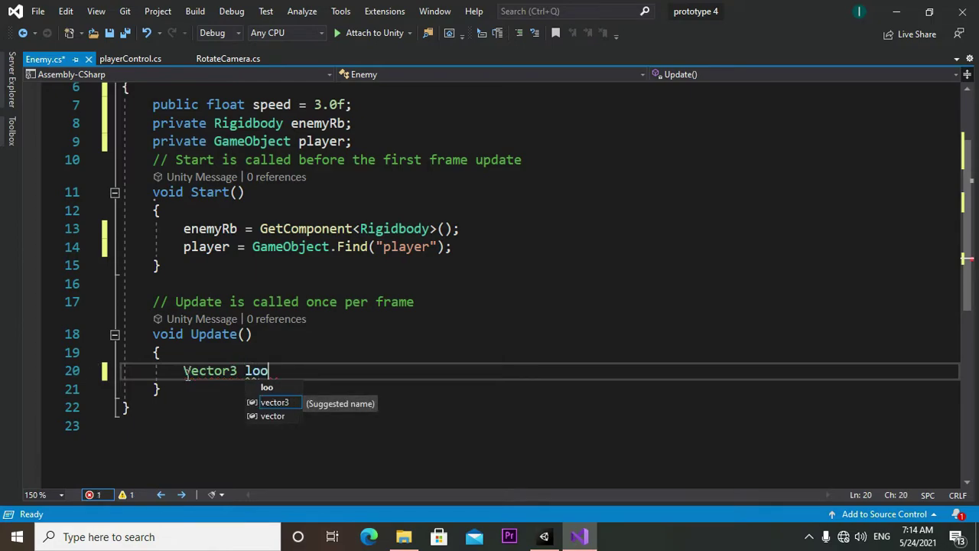
pyautogui.write('kDi')
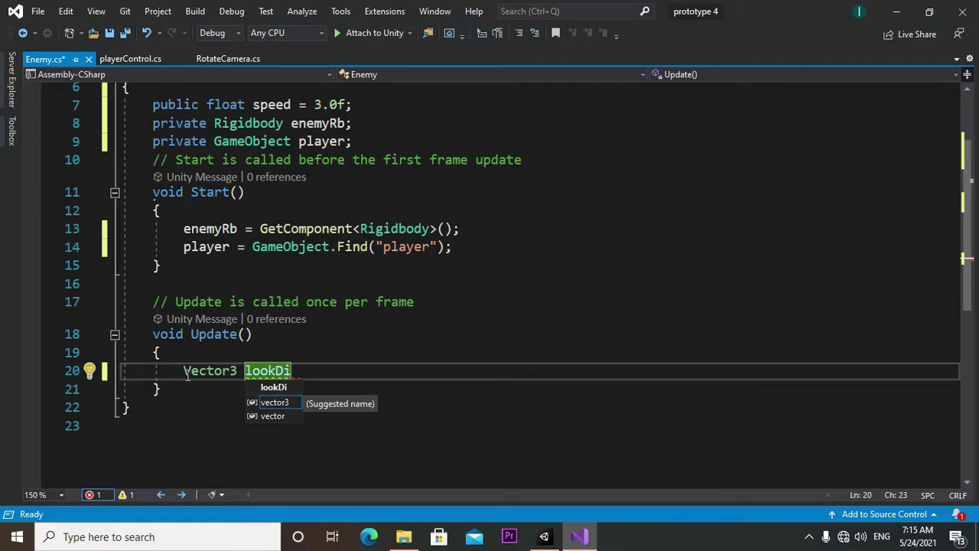
pyautogui.write('rectio')
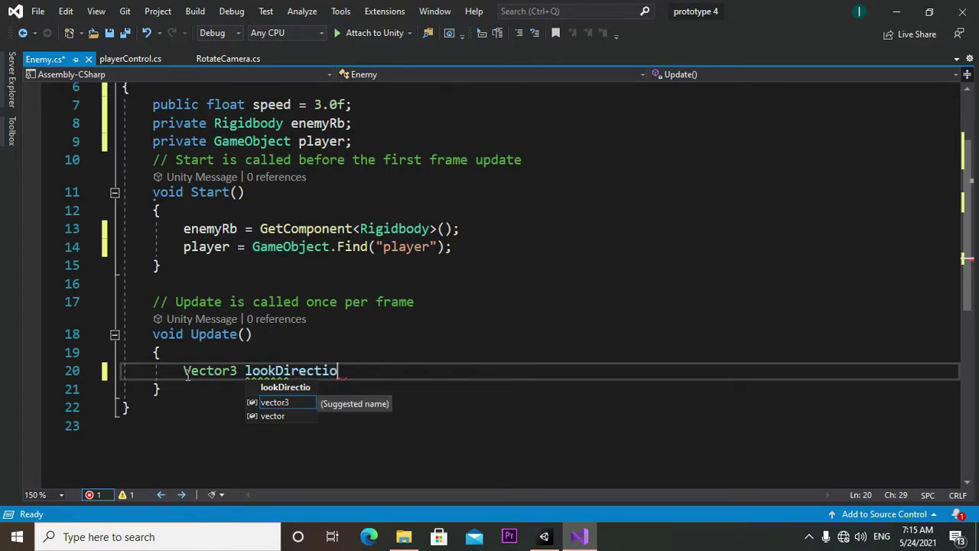
pyautogui.write('n=')
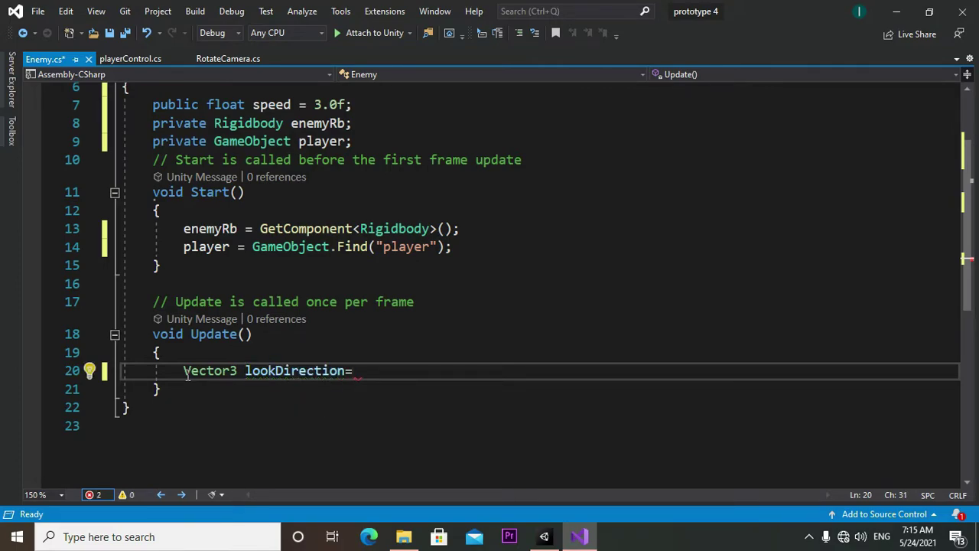
pyautogui.write('(')
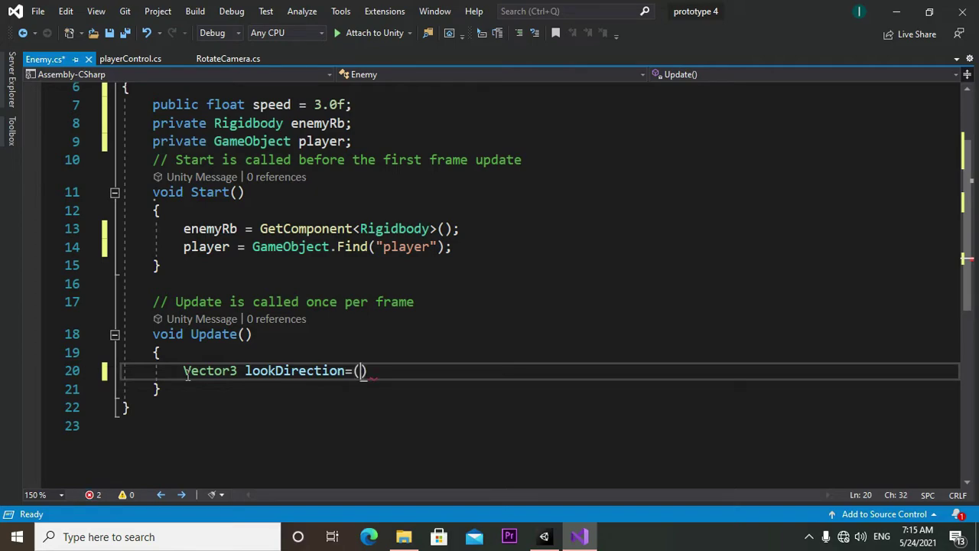
pyautogui.write('playe')
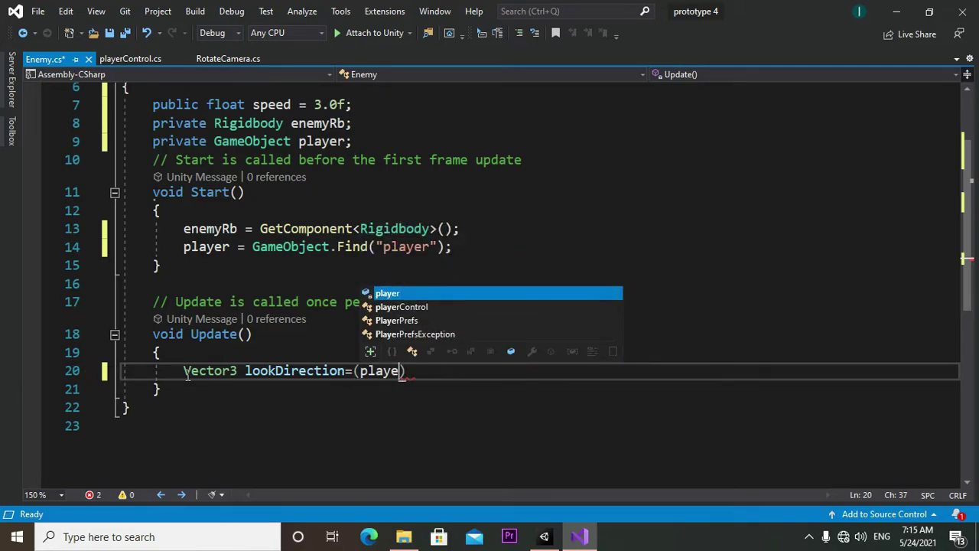
pyautogui.write('r')
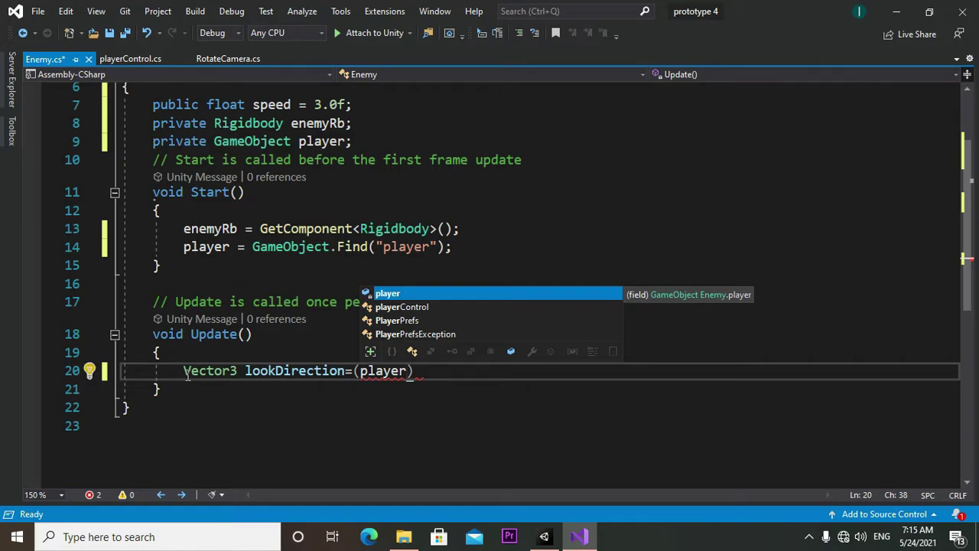
pyautogui.press('Escape')
pyautogui.write('.')
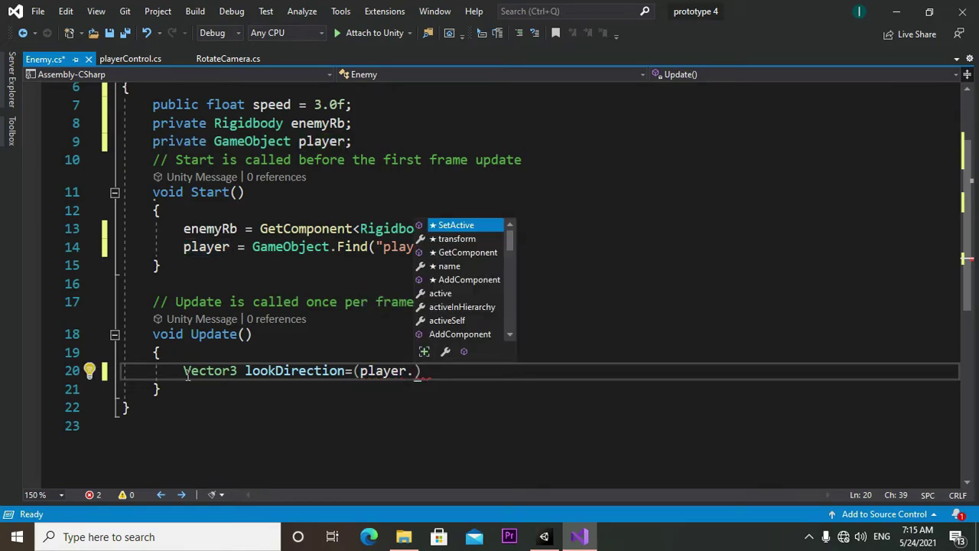
pyautogui.write('tr')
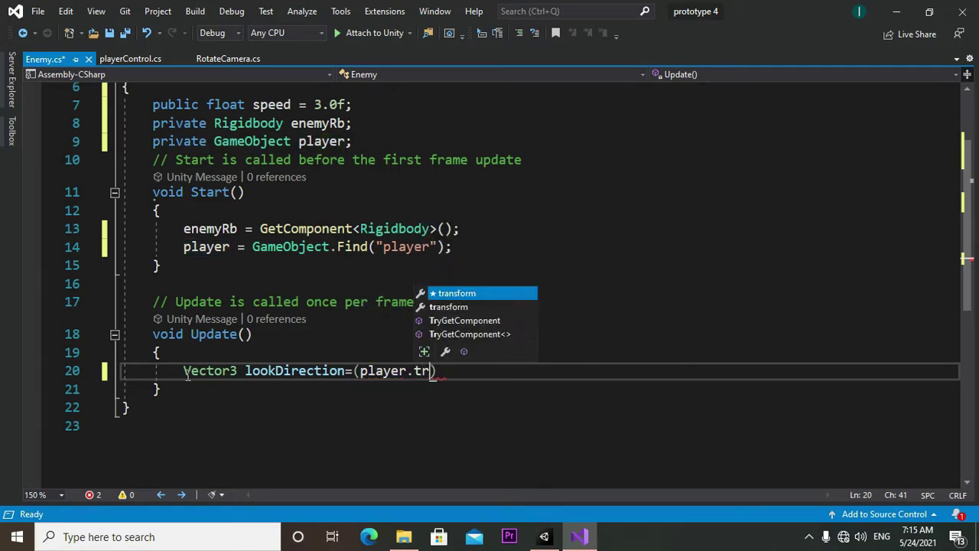
pyautogui.press('Tab')
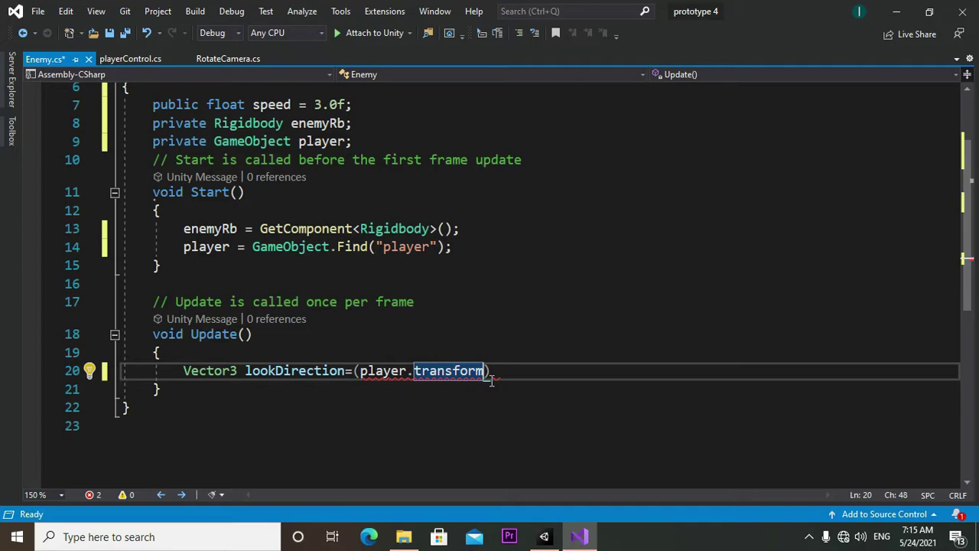
pyautogui.write('.po')
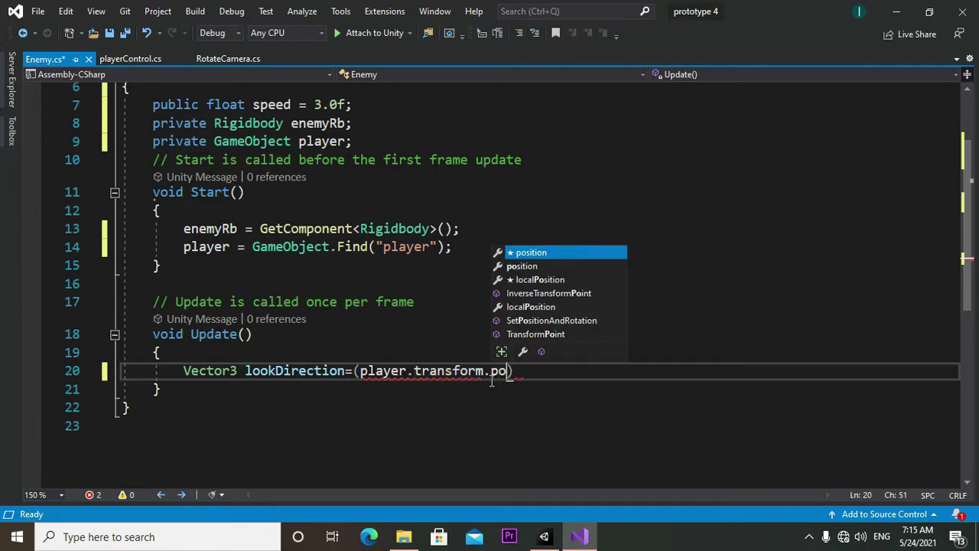
pyautogui.write('sition')
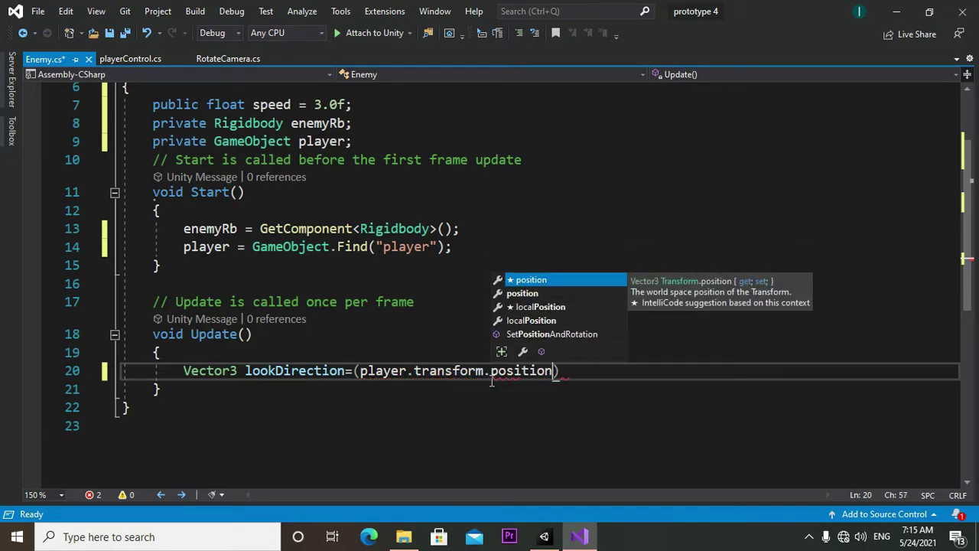
# Complete it as (player.transform.position - transform.position).normalized;
pyautogui.doubleClick(492, 379)
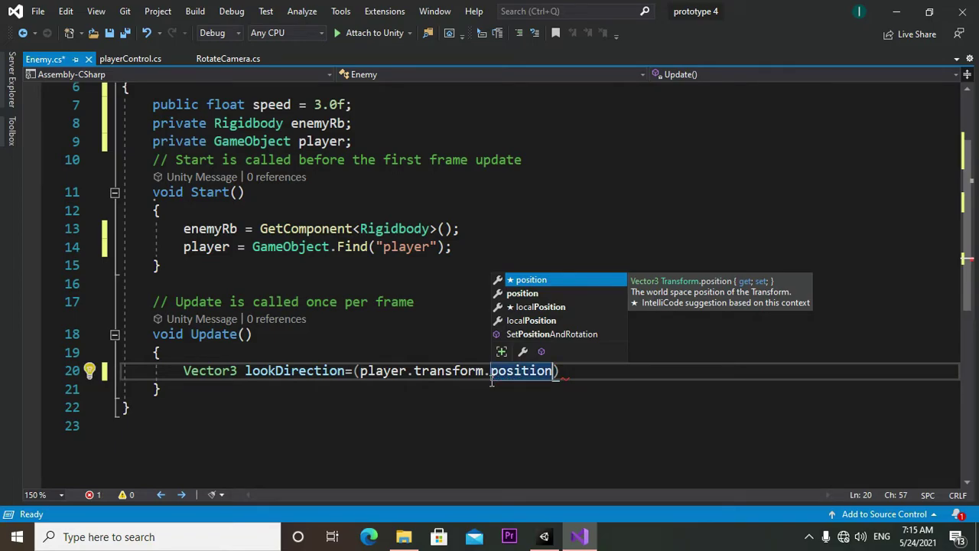
pyautogui.write('-')
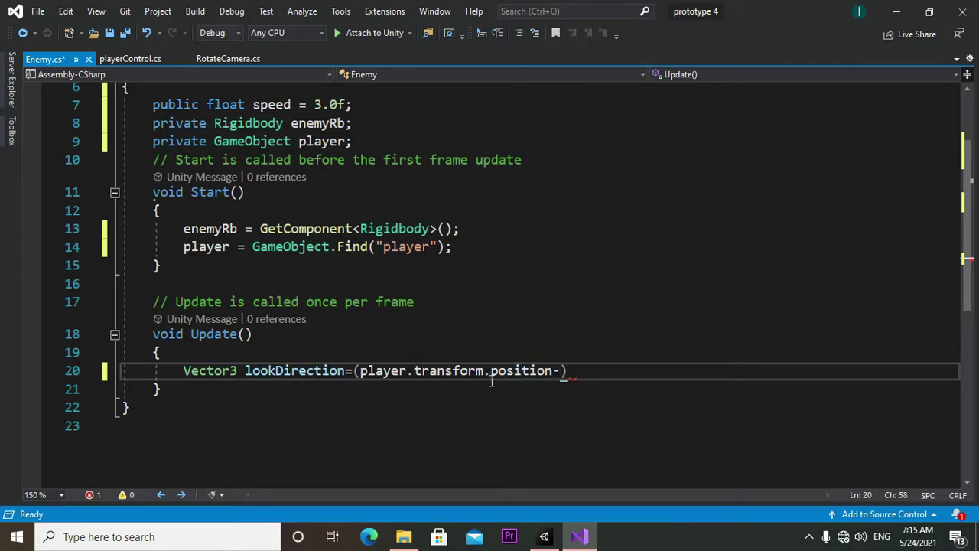
pyautogui.write('tran')
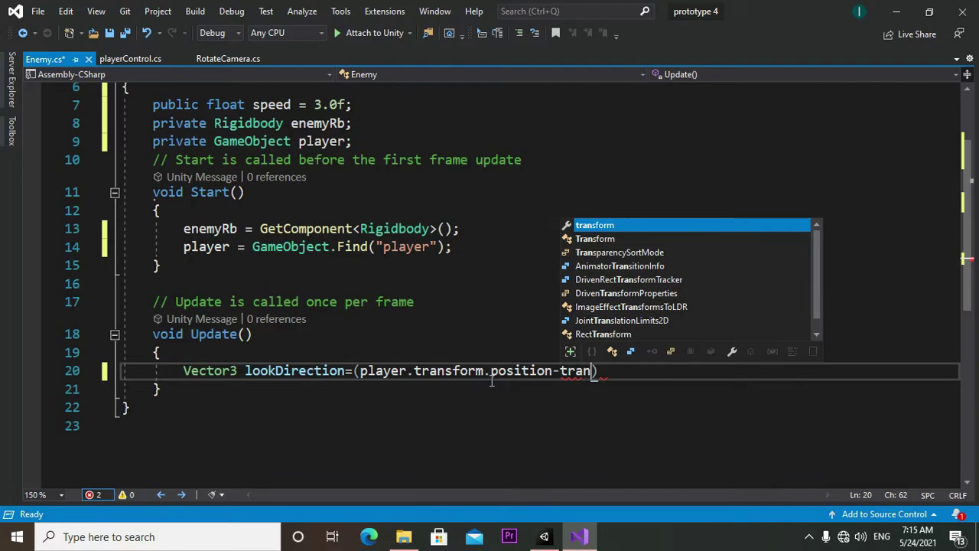
pyautogui.write('sform')
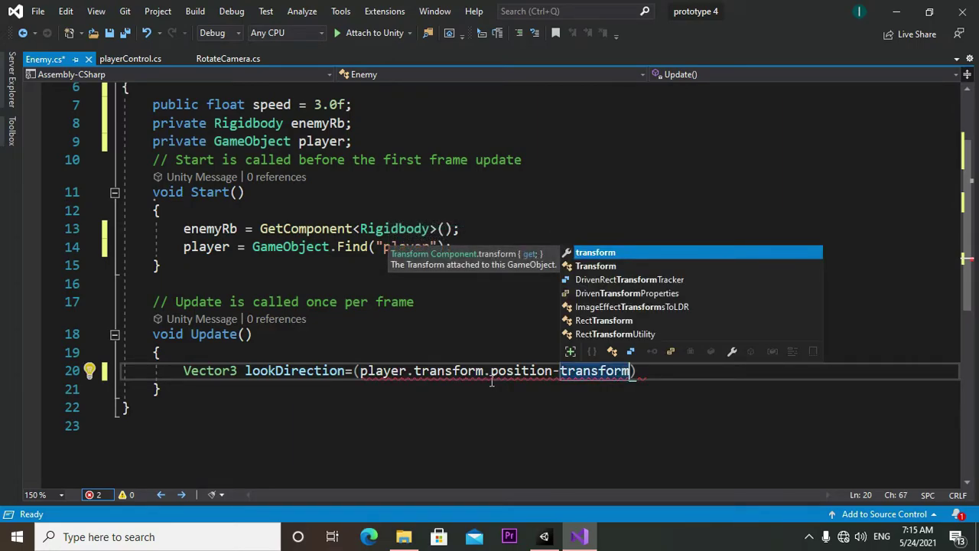
pyautogui.write('.pos')
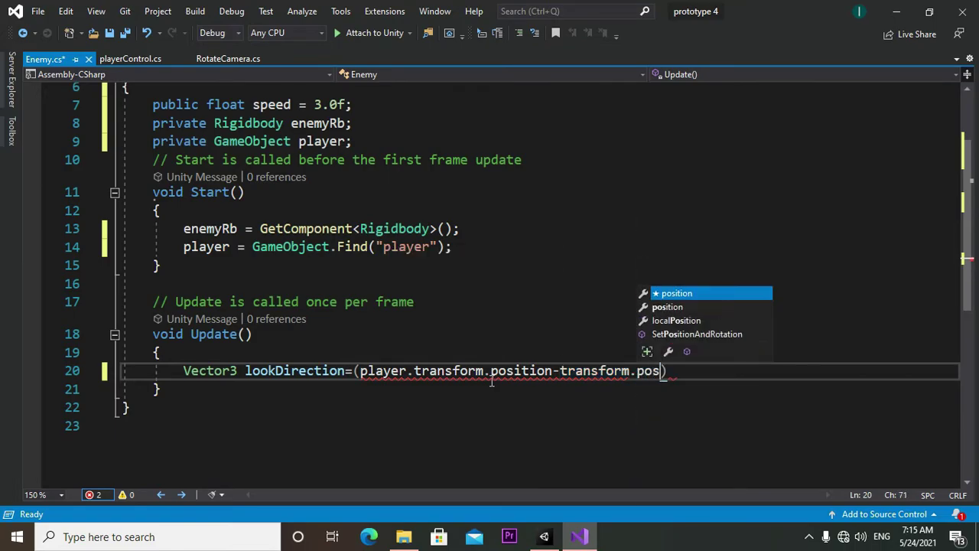
pyautogui.write('ition')
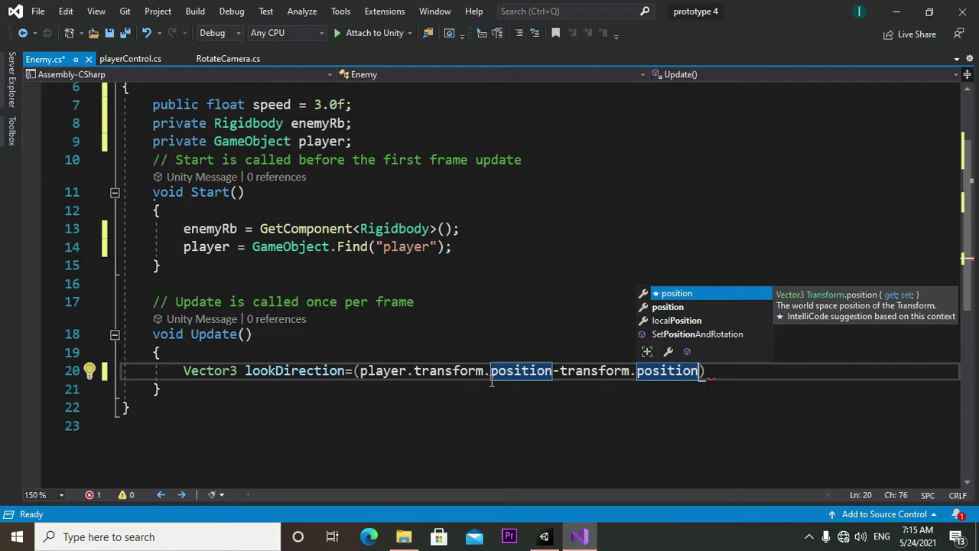
pyautogui.write(').')
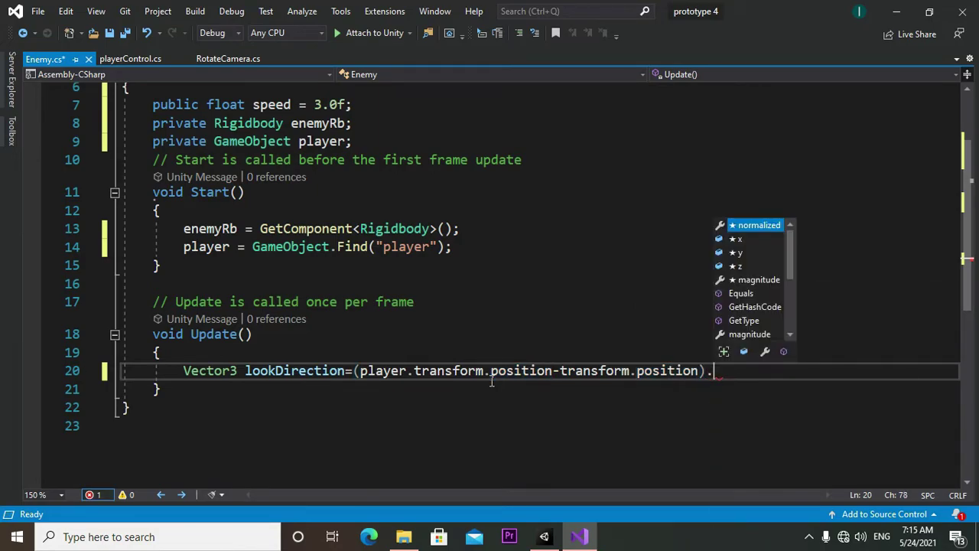
pyautogui.write('no')
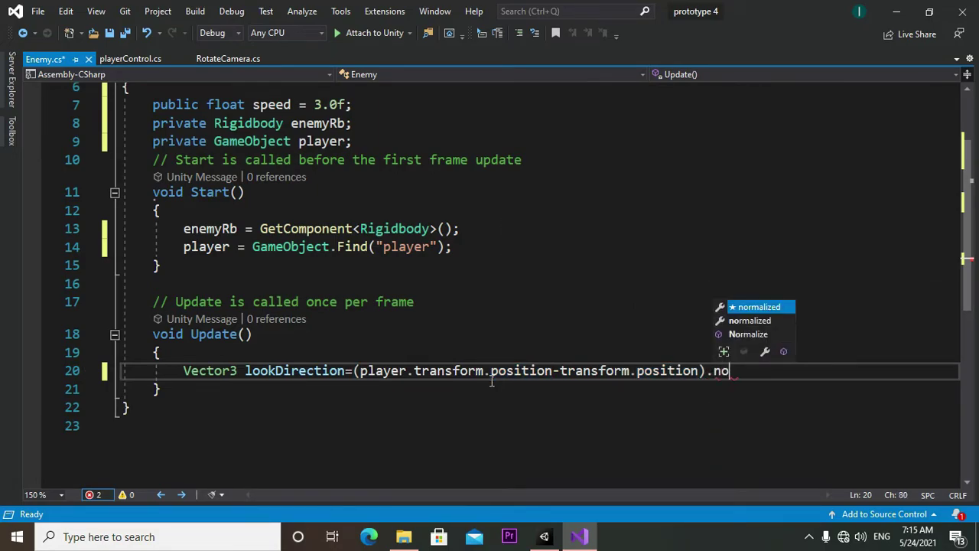
pyautogui.press('Tab')
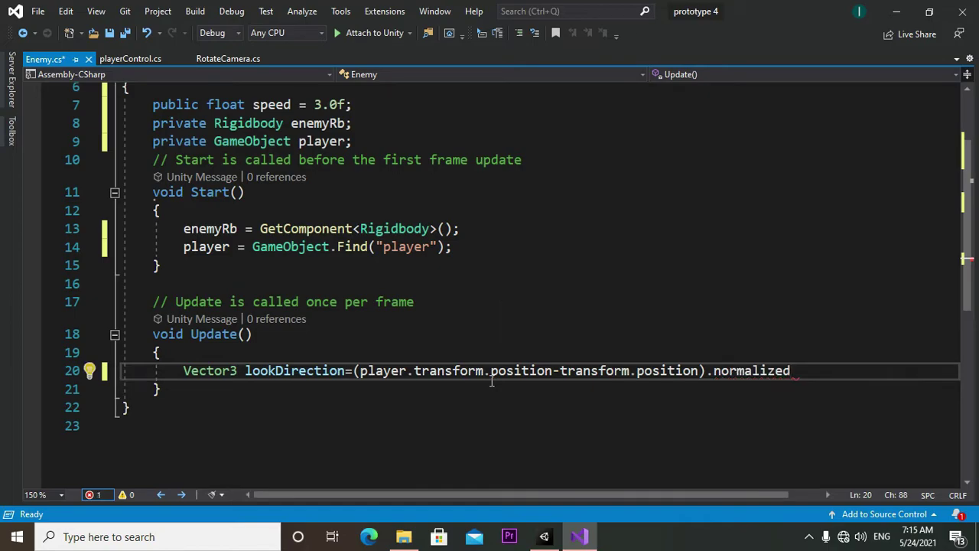
pyautogui.write(';')
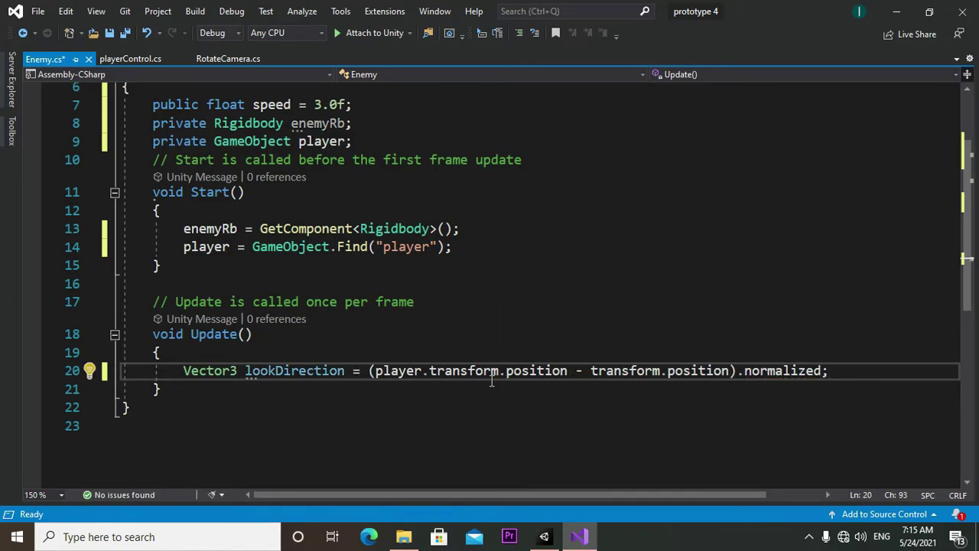
pyautogui.press('Return')
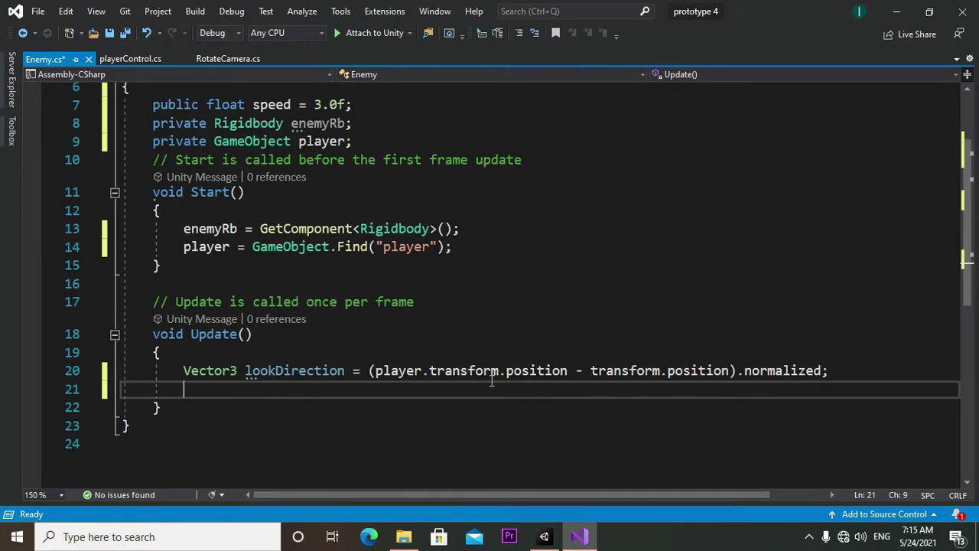
# In Update, call enemyRb.AddForce with lookDirection as the argument
pyautogui.write('ene')
pyautogui.press('Tab')
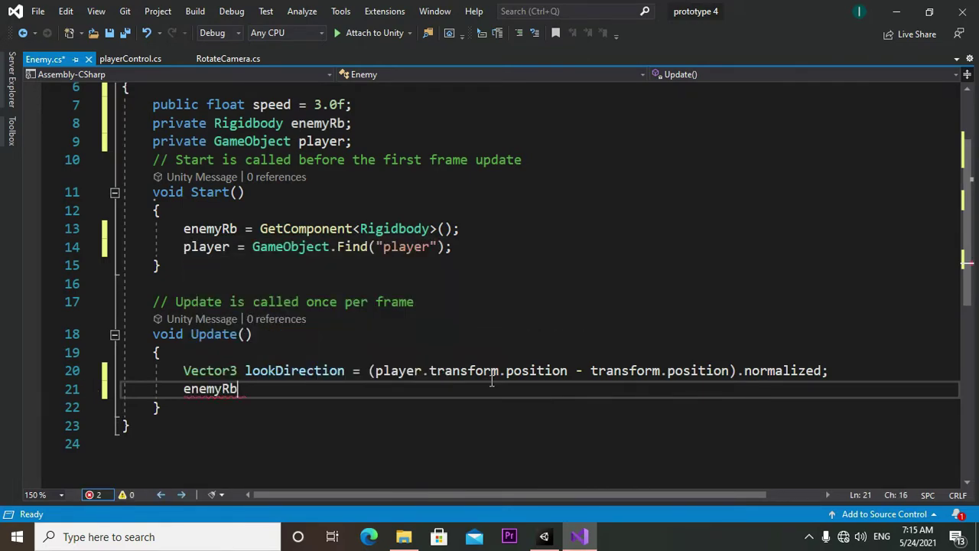
pyautogui.write('.')
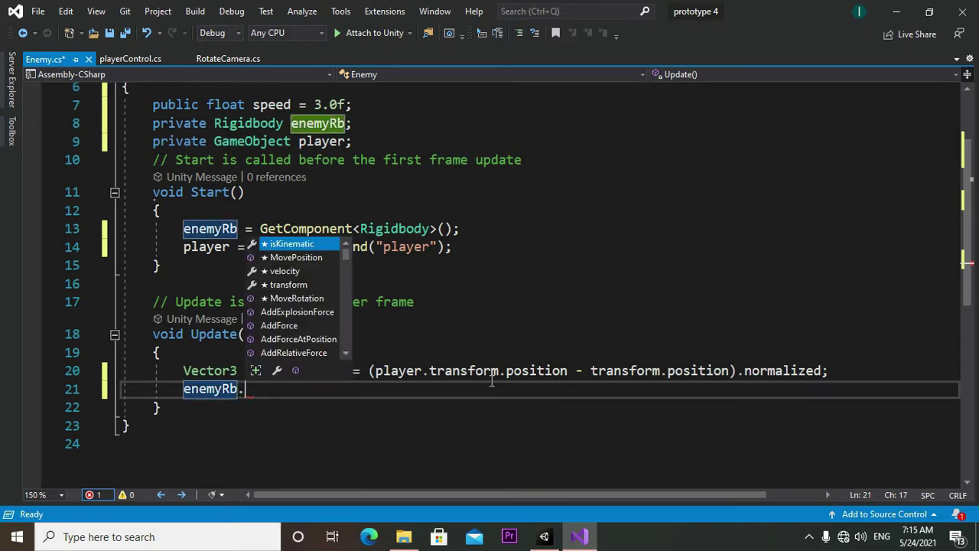
pyautogui.write('Add')
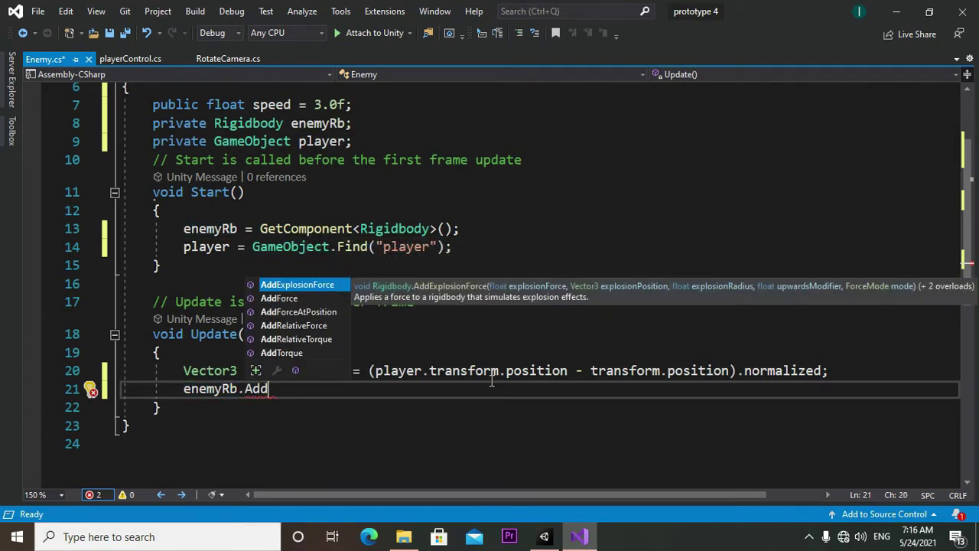
pyautogui.press('Down')
pyautogui.press('Tab')
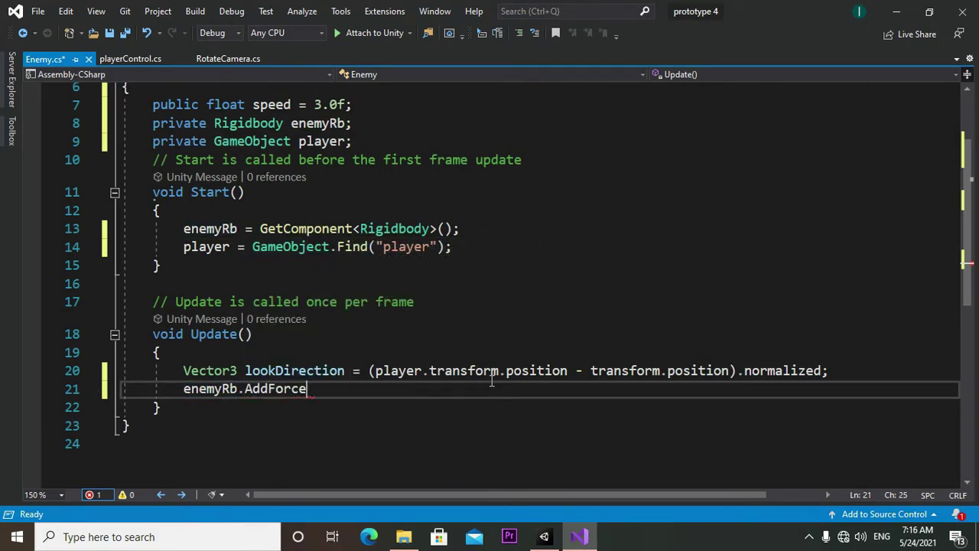
pyautogui.write('(l')
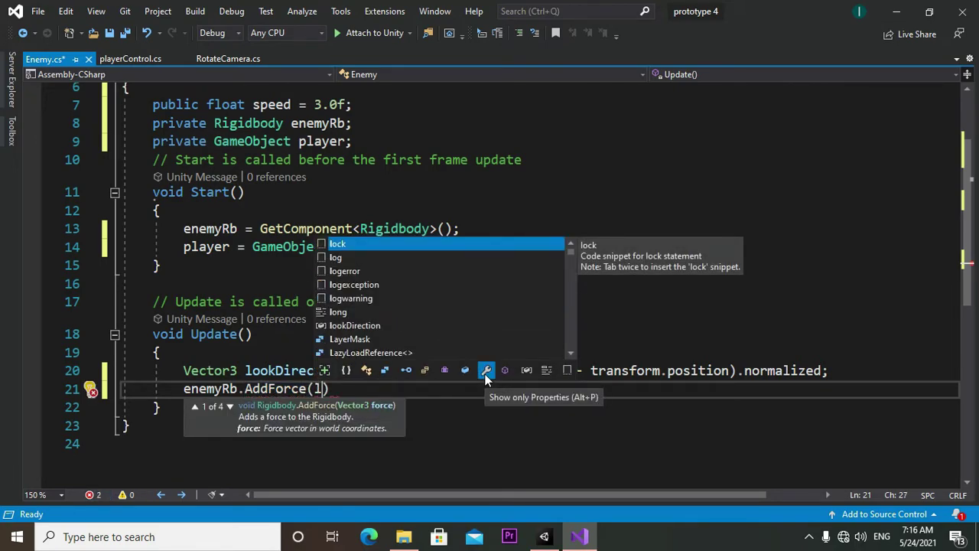
pyautogui.press('Escape')
pyautogui.press('Left')
pyautogui.press('Left')
pyautogui.press('Left')
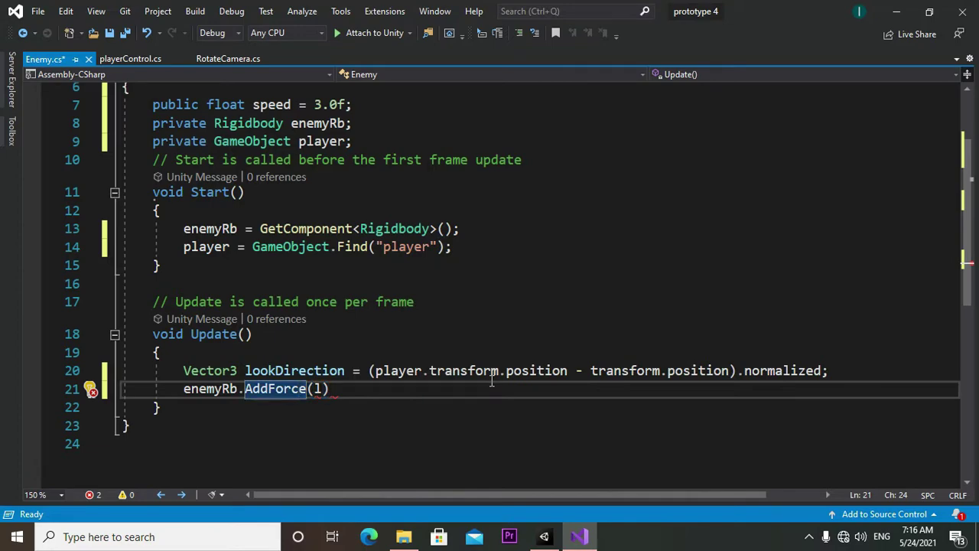
pyautogui.press('Right')
pyautogui.press('Right')
pyautogui.press('BackSpace')
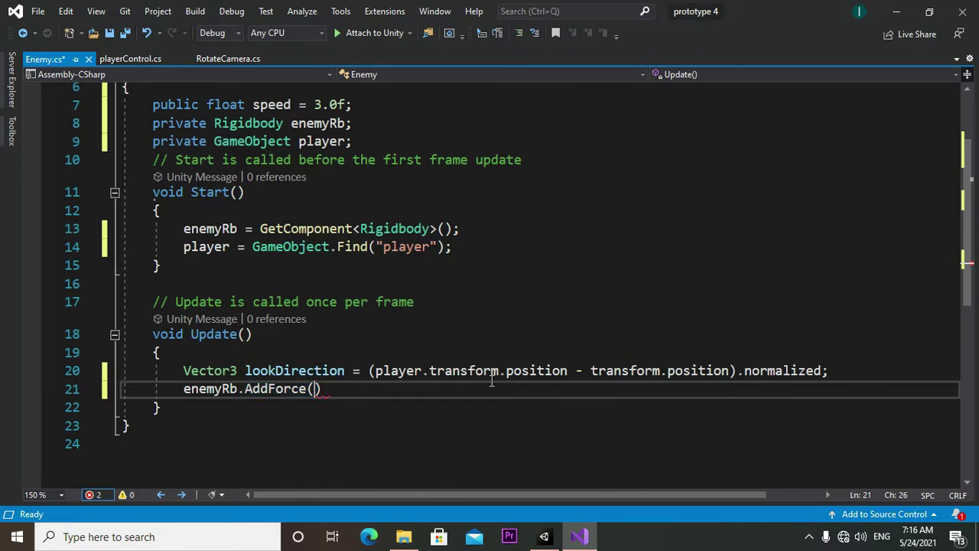
pyautogui.write('l')
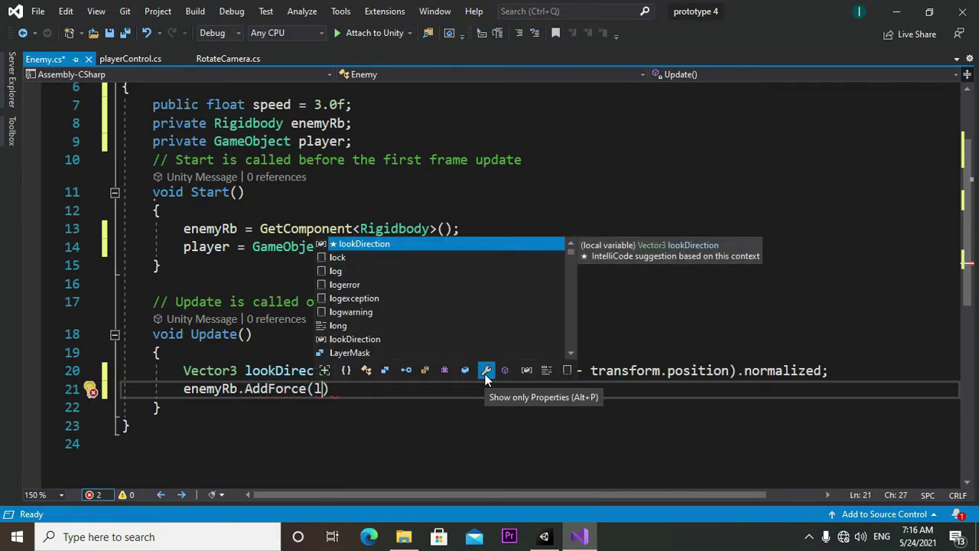
pyautogui.press('Tab')
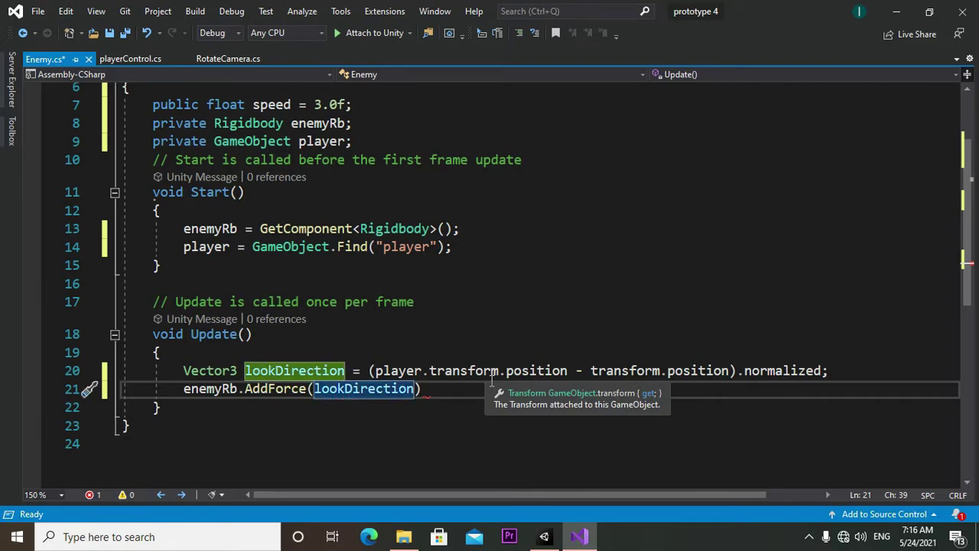
# Multiply the force by speed, fix the 'speeed' typo, and save Enemy.cs
pyautogui.write('*')
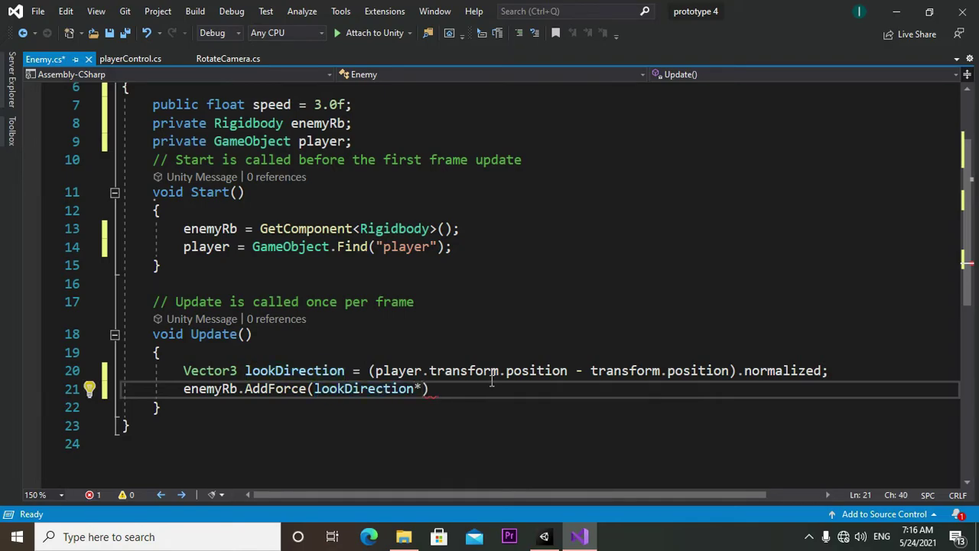
pyautogui.write('speeed')
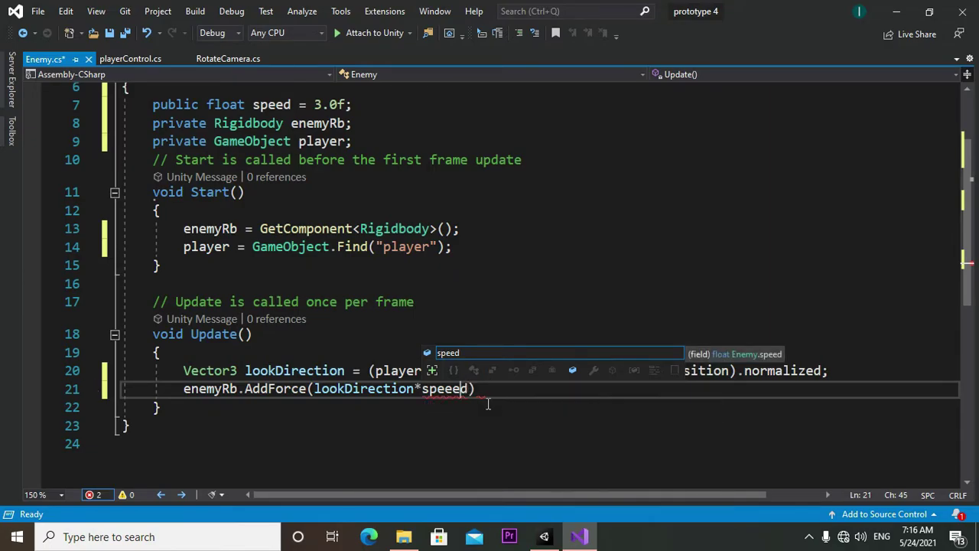
pyautogui.press('Left')
pyautogui.press('BackSpace')
pyautogui.click(480, 393)
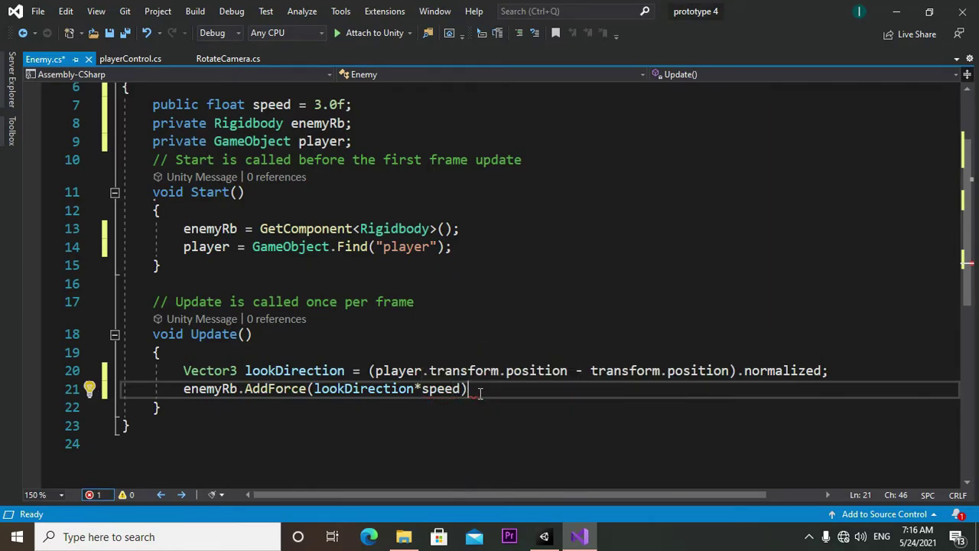
pyautogui.write(';')
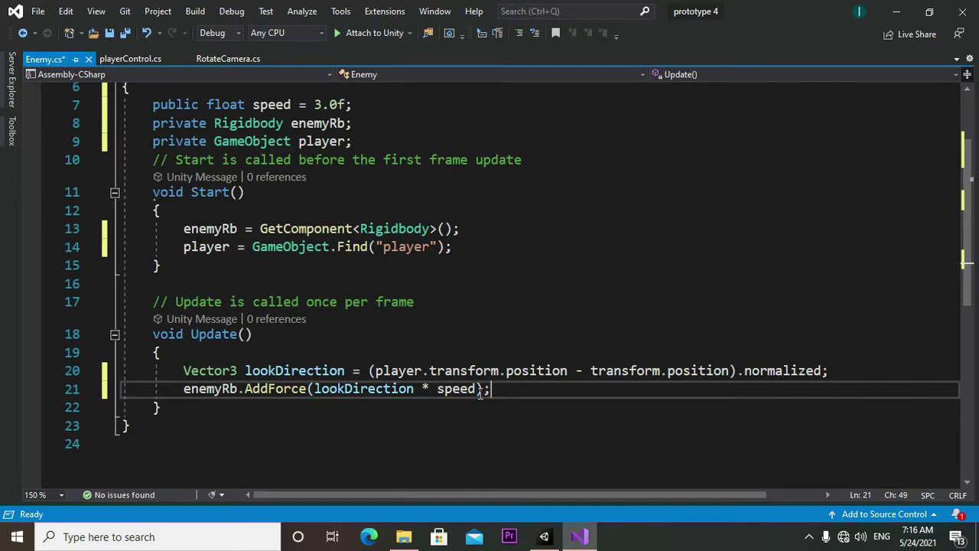
pyautogui.click(110, 33)
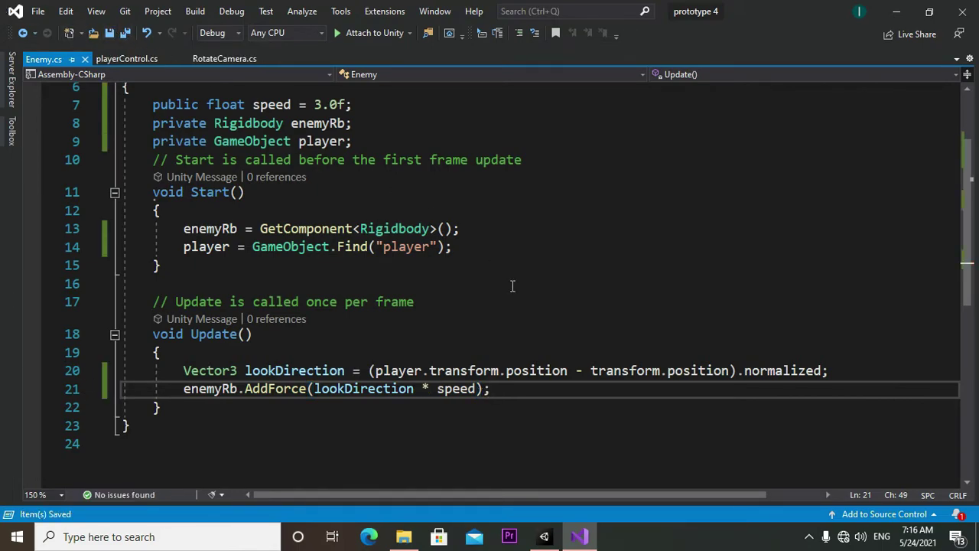
# Drop the Enemy script onto the enemy sphere, confirm Speed 3, and enter play mode
pyautogui.click(544, 536)
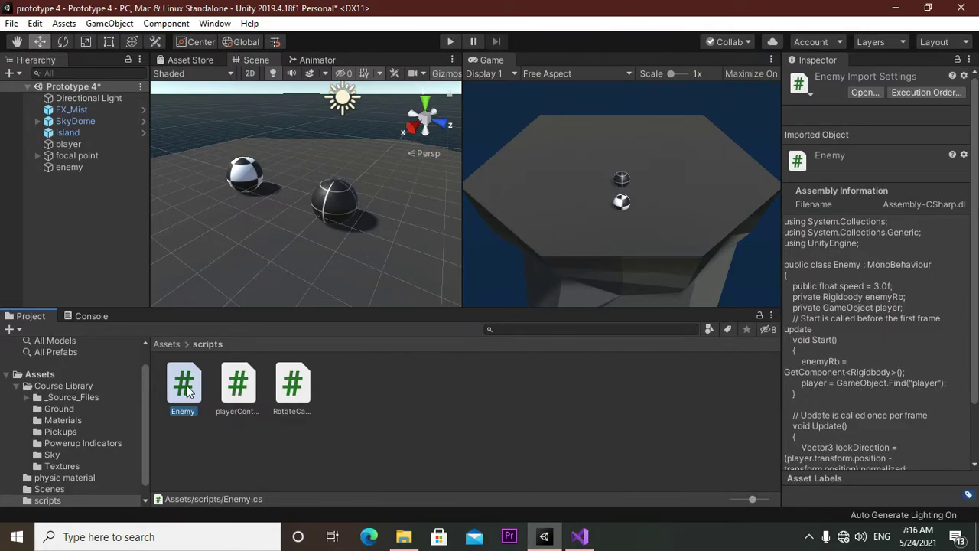
pyautogui.moveTo(187, 392); pyautogui.dragTo(70, 170)
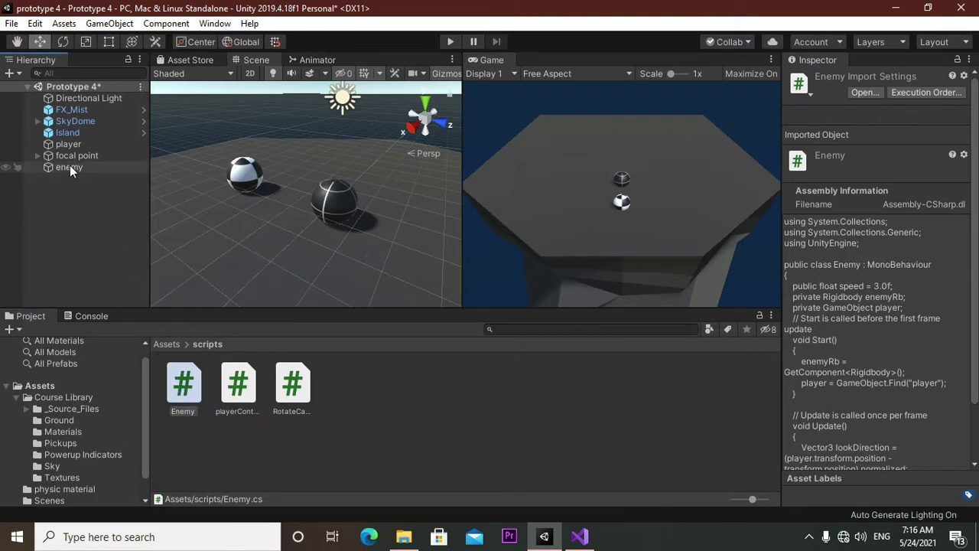
pyautogui.click(70, 167)
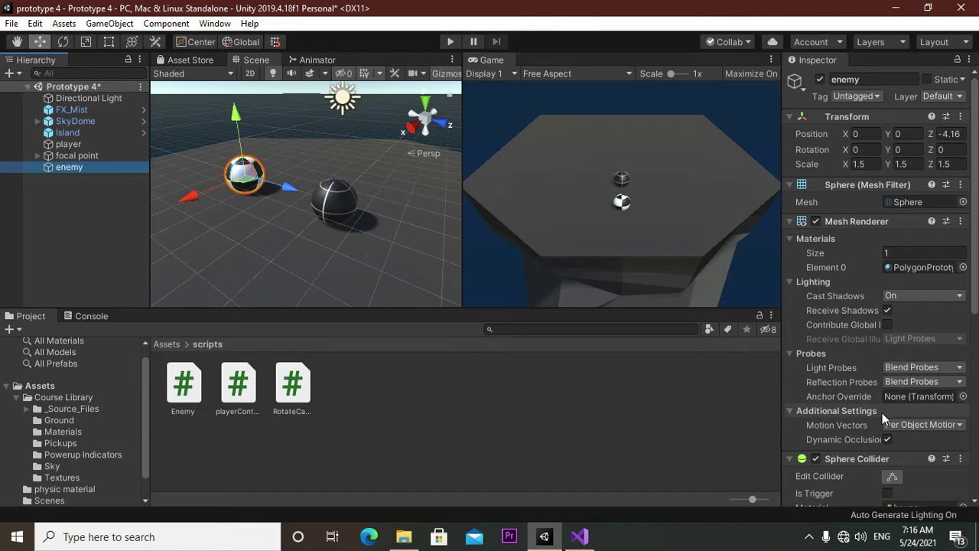
pyautogui.scroll(-5, 882, 413)
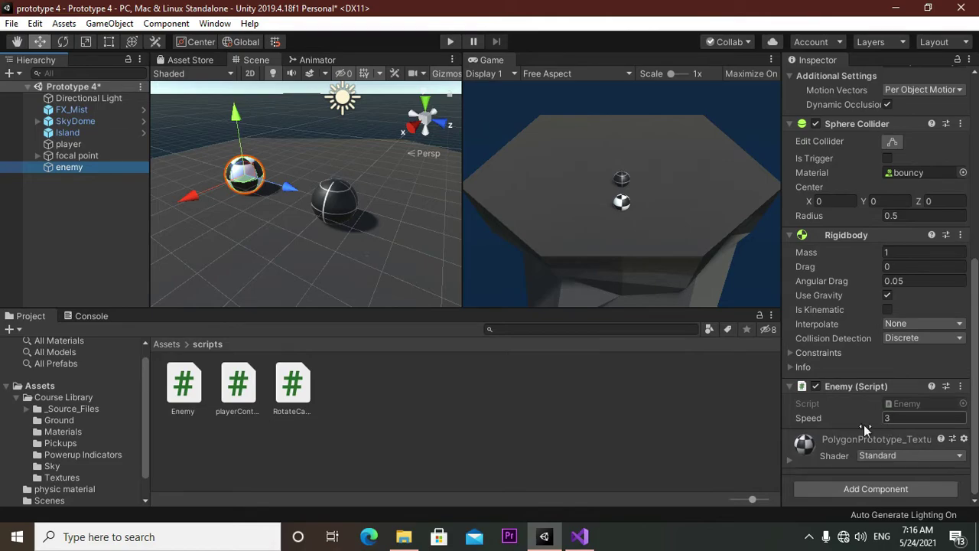
pyautogui.moveTo(286, 189); pyautogui.dragTo(453, 261)
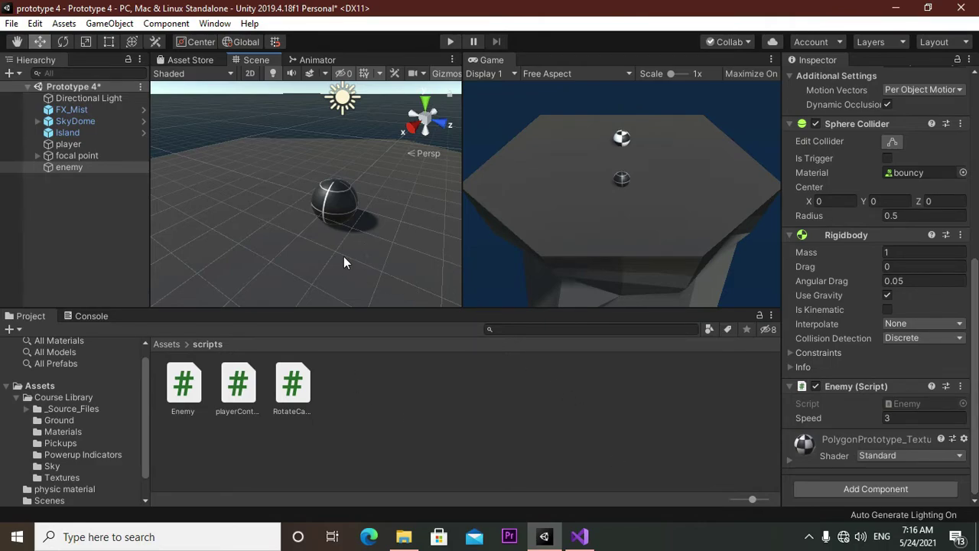
pyautogui.moveTo(344, 263); pyautogui.dragTo(528, 235, button='right')
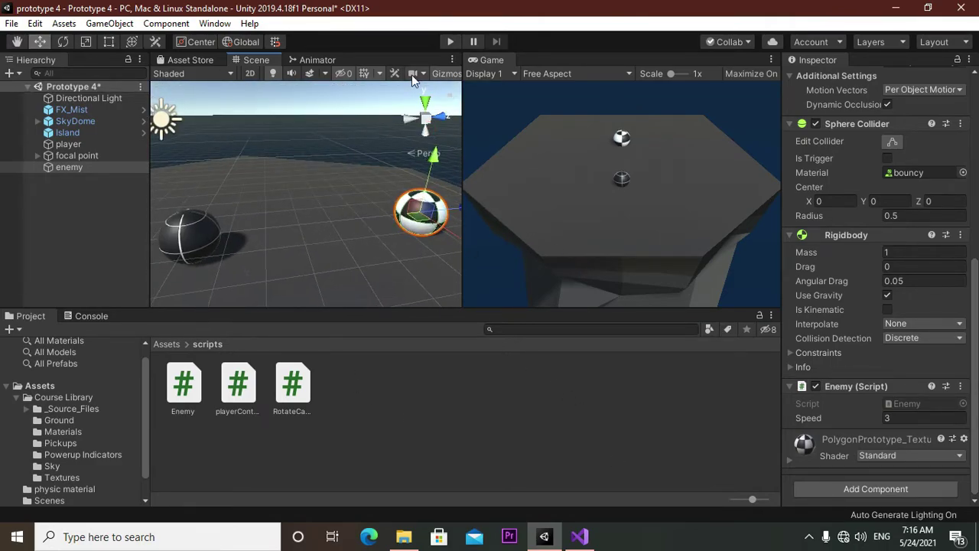
pyautogui.click(450, 43)
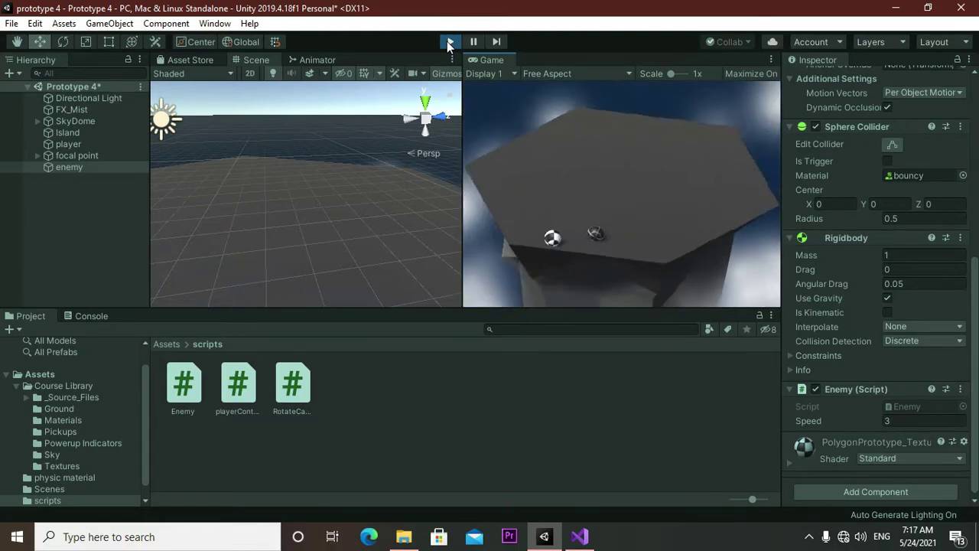
# Restart play mode twice to watch the enemy roll toward the player, then stop and deselect
pyautogui.click(446, 41)
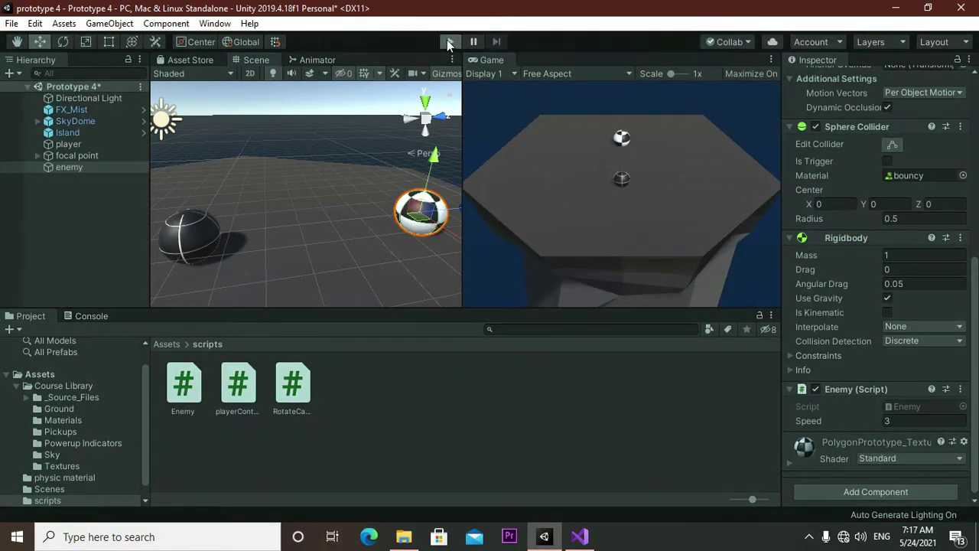
pyautogui.click(448, 42)
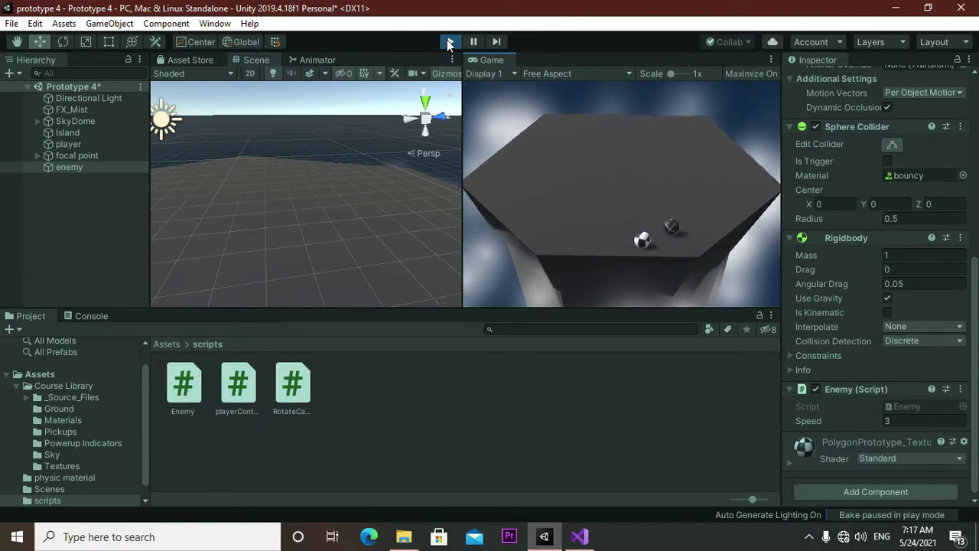
pyautogui.click(449, 43)
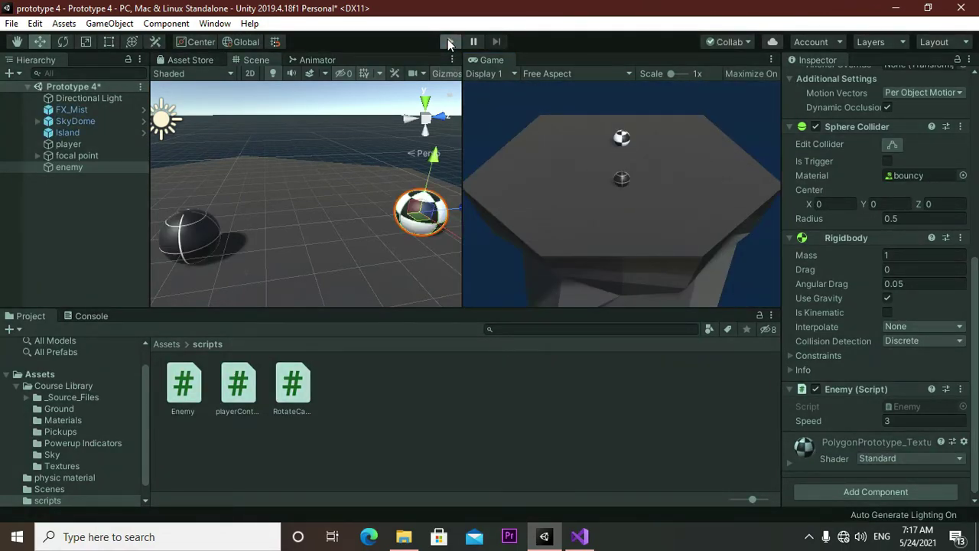
pyautogui.click(449, 43)
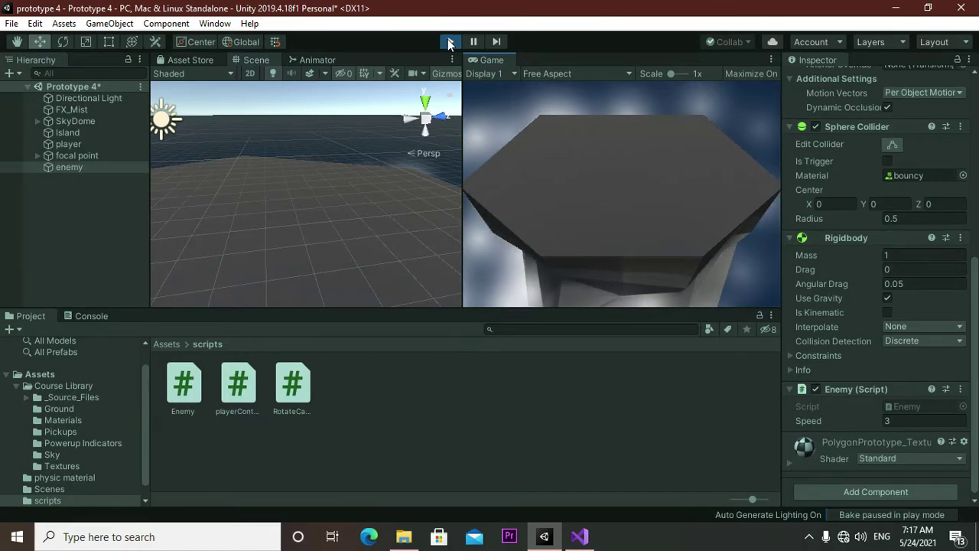
pyautogui.click(450, 43)
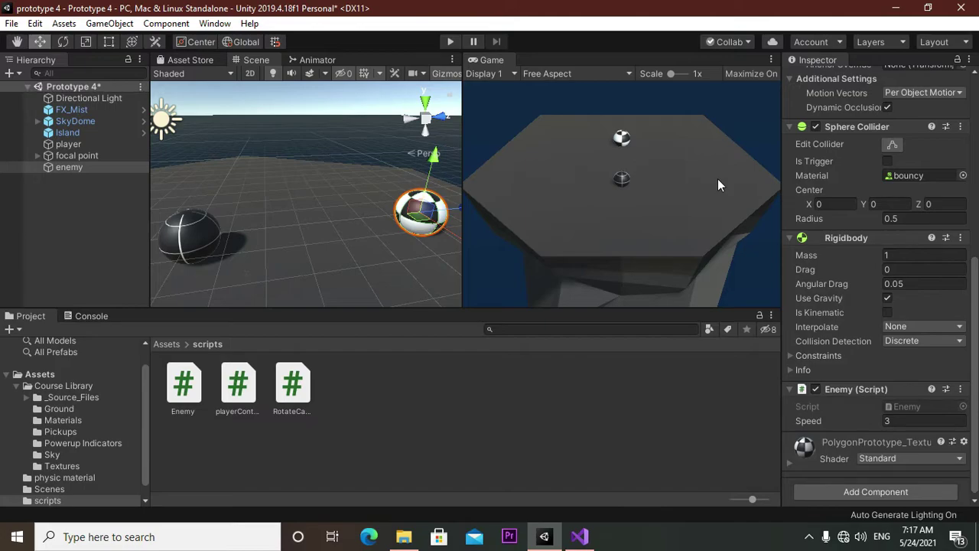
pyautogui.click(64, 221)
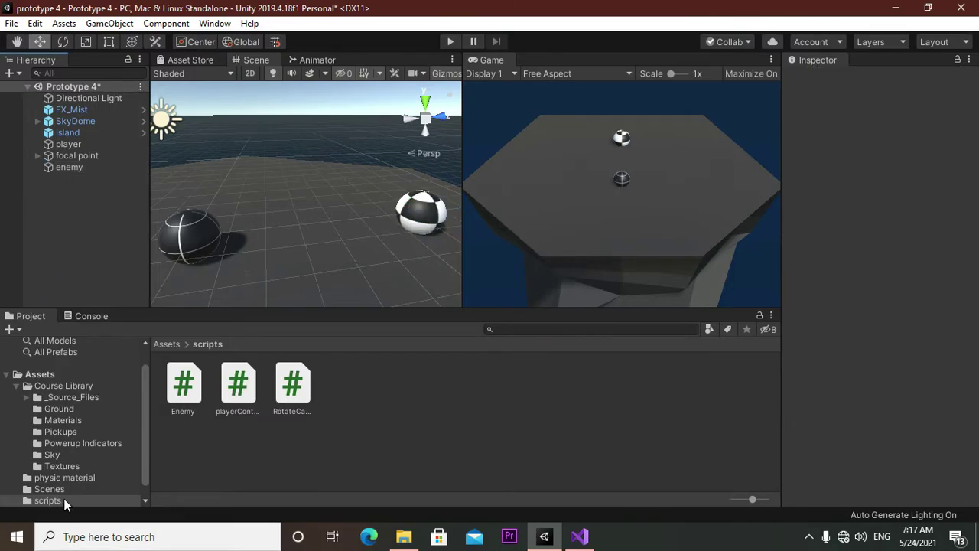
# Create a new folder named 'prefeb' in Assets
pyautogui.click(46, 373)
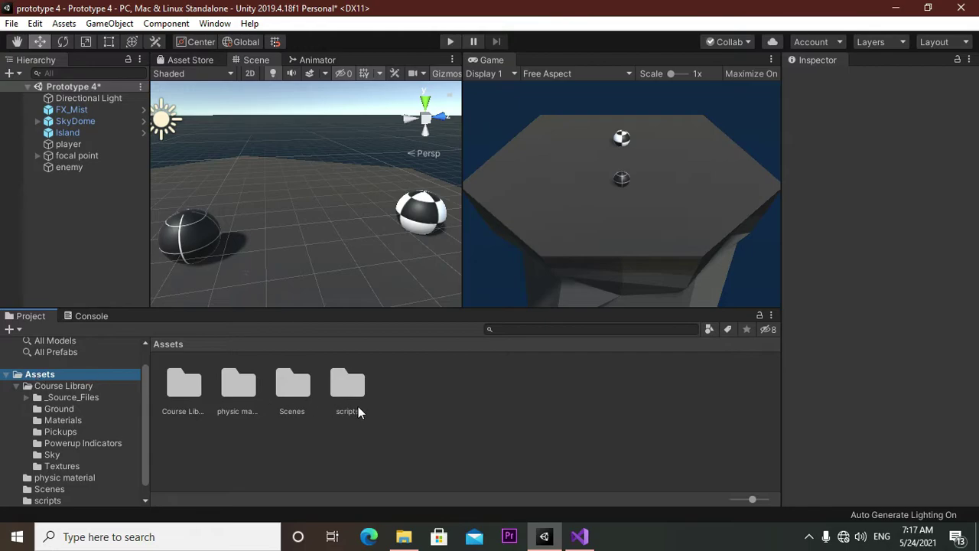
pyautogui.rightClick(411, 414)
pyautogui.moveTo(487, 56)
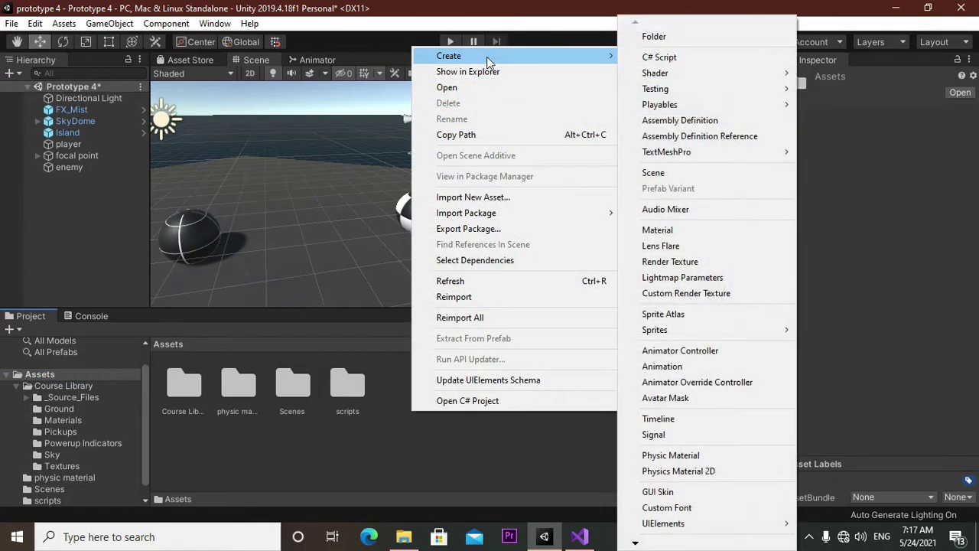
pyautogui.click(690, 38)
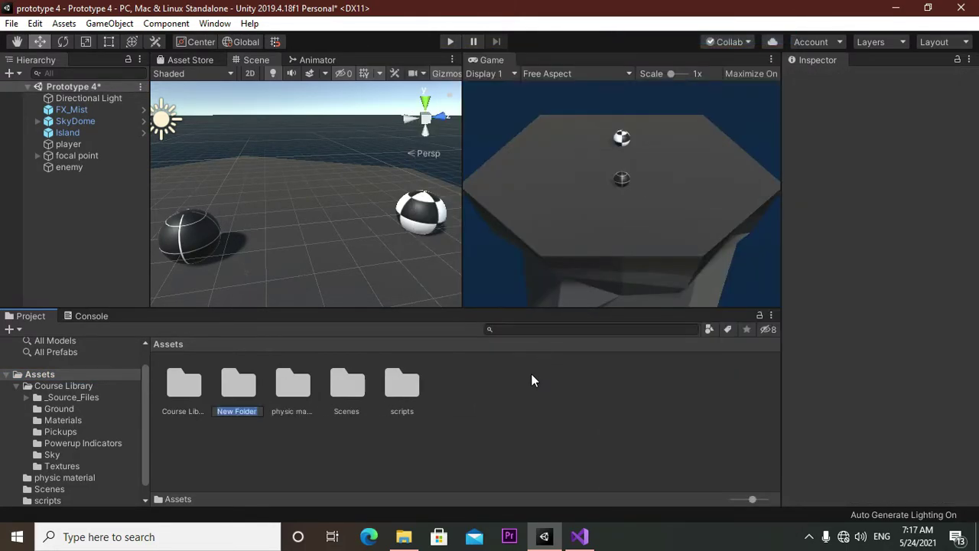
pyautogui.write('pre')
pyautogui.write('feb')
pyautogui.press('Return')
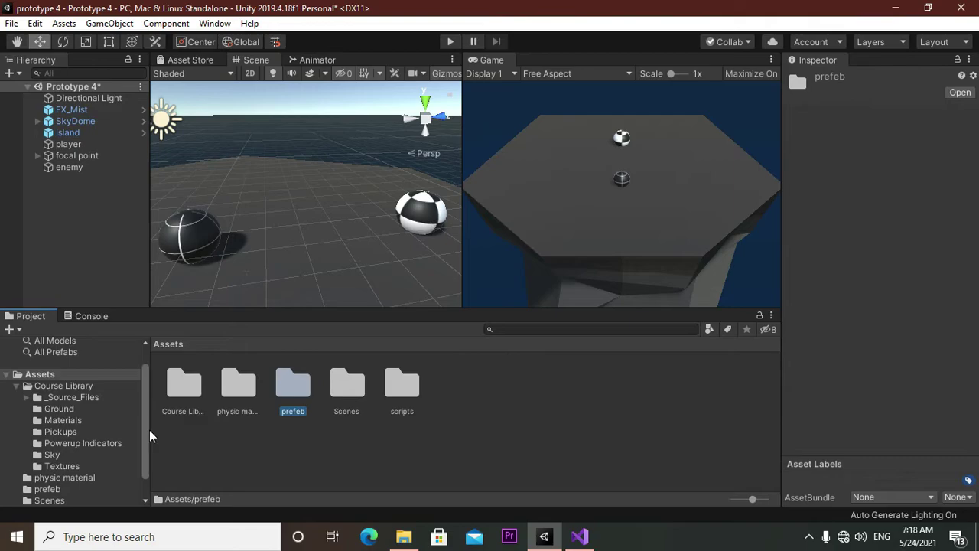
# Drag the enemy into prefeb as a prefab, then delete it from the scene
pyautogui.moveTo(60, 168); pyautogui.dragTo(290, 381)
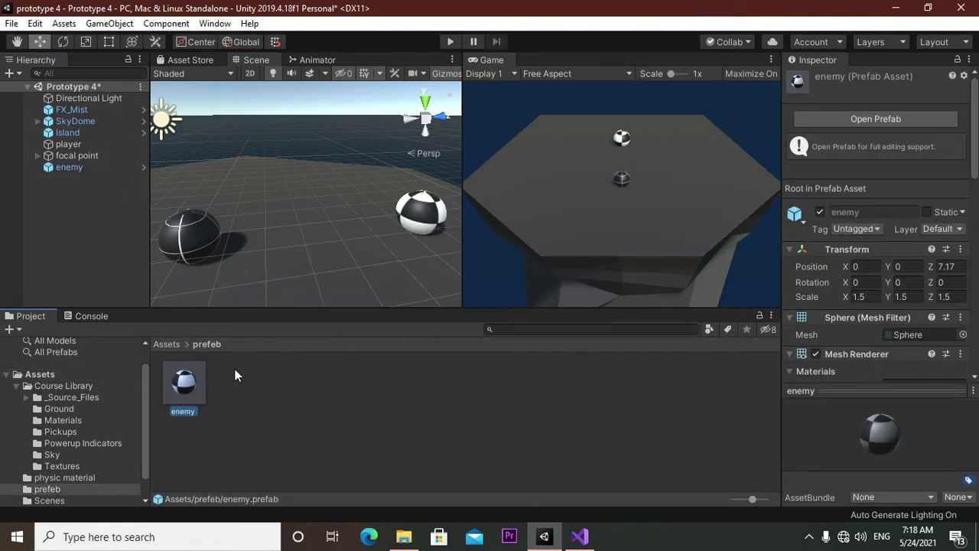
pyautogui.click(65, 167)
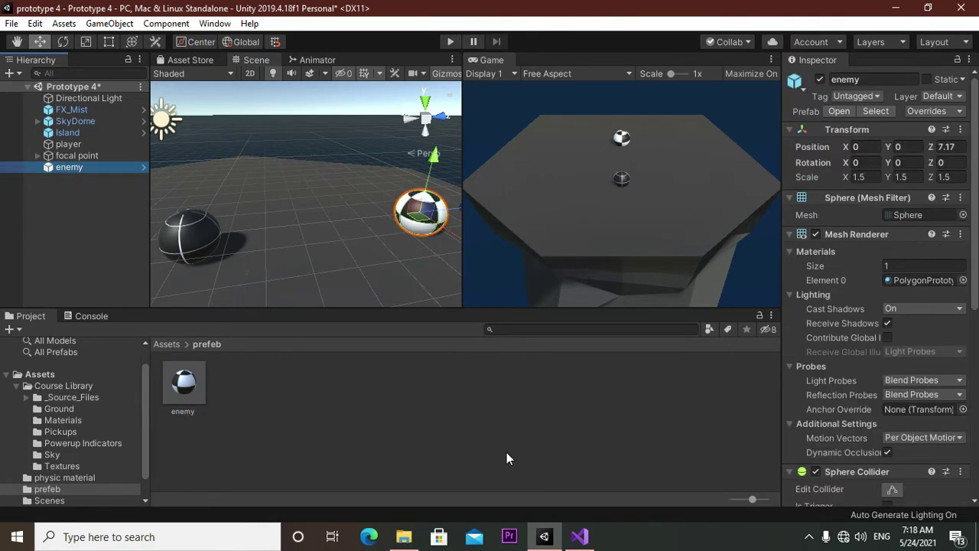
pyautogui.press('Delete')
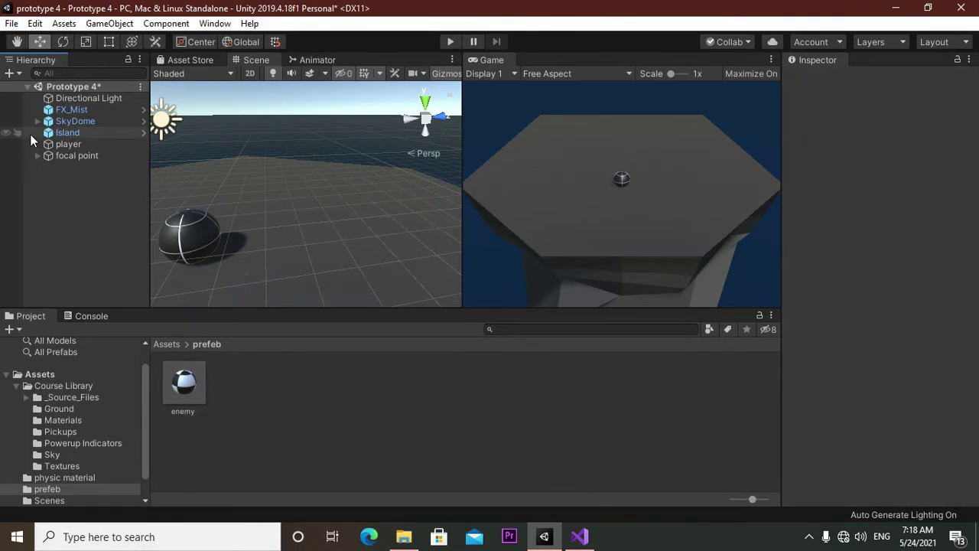
pyautogui.click(173, 396)
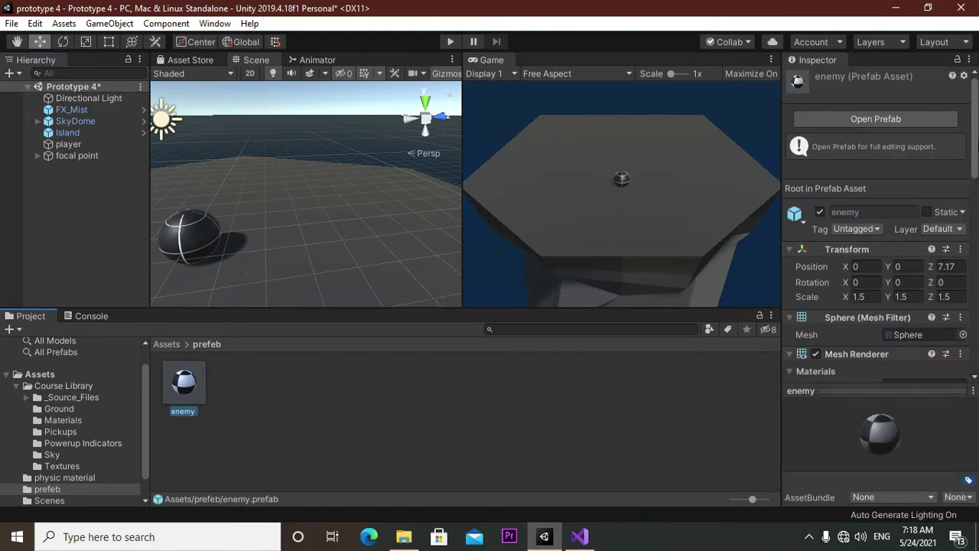
pyautogui.moveTo(975, 141)
pyautogui.mouseDown()
pyautogui.moveTo(975, 287)
pyautogui.moveTo(975, 114)
pyautogui.mouseUp()
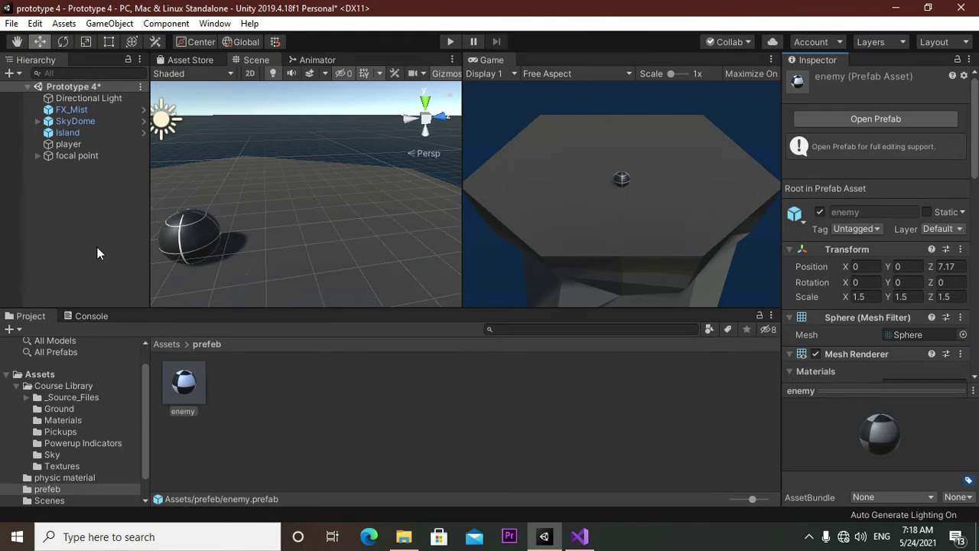
pyautogui.rightClick(80, 223)
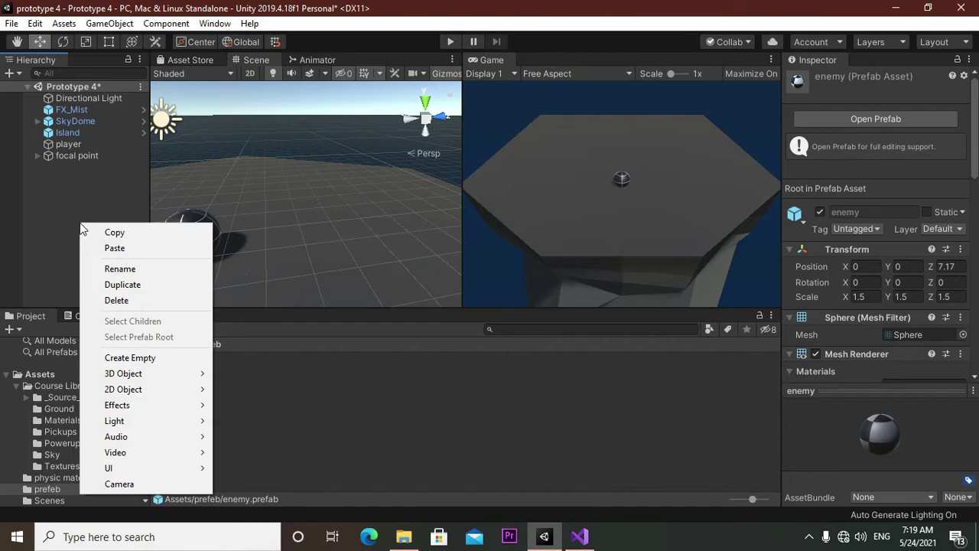
# Create an empty GameObject in the Hierarchy and rename it 'spawn manager'
pyautogui.click(40, 181)
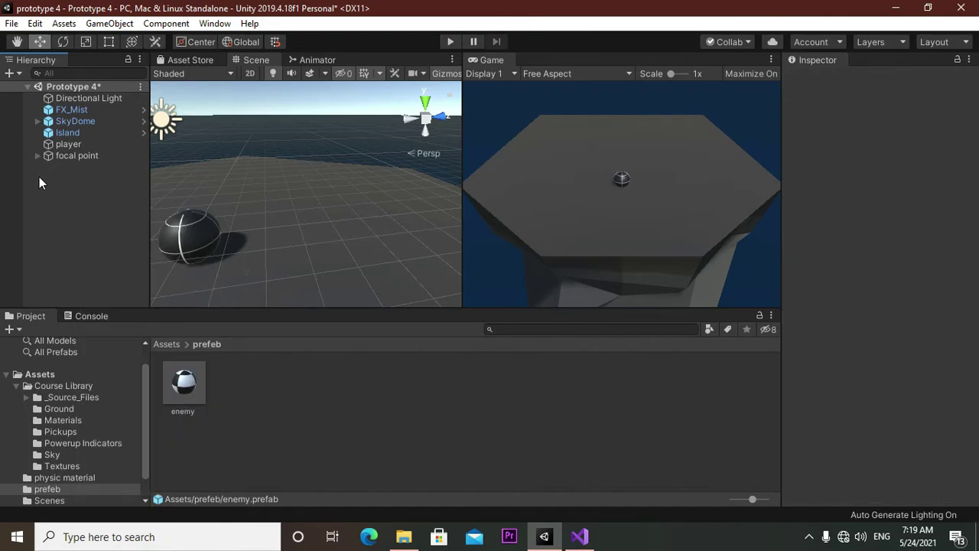
pyautogui.rightClick(37, 181)
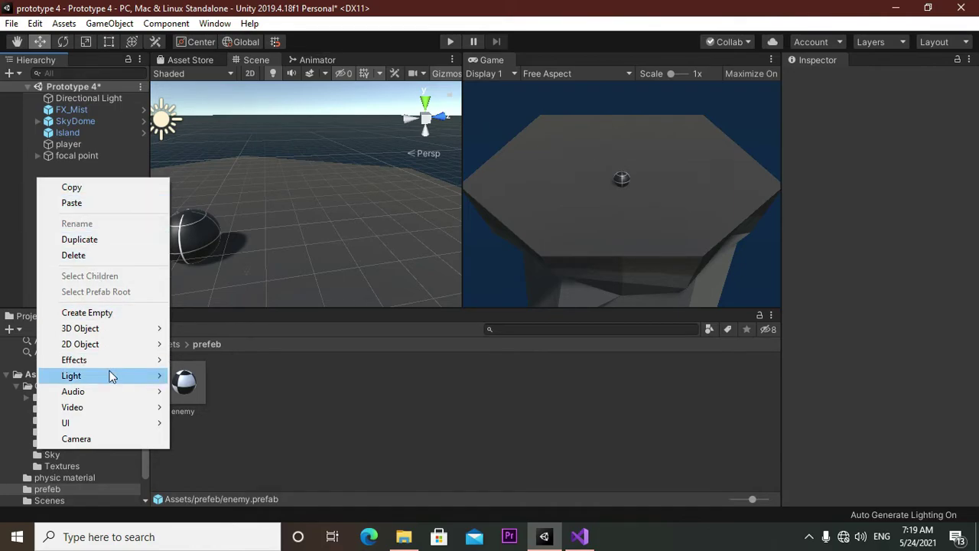
pyautogui.click(106, 314)
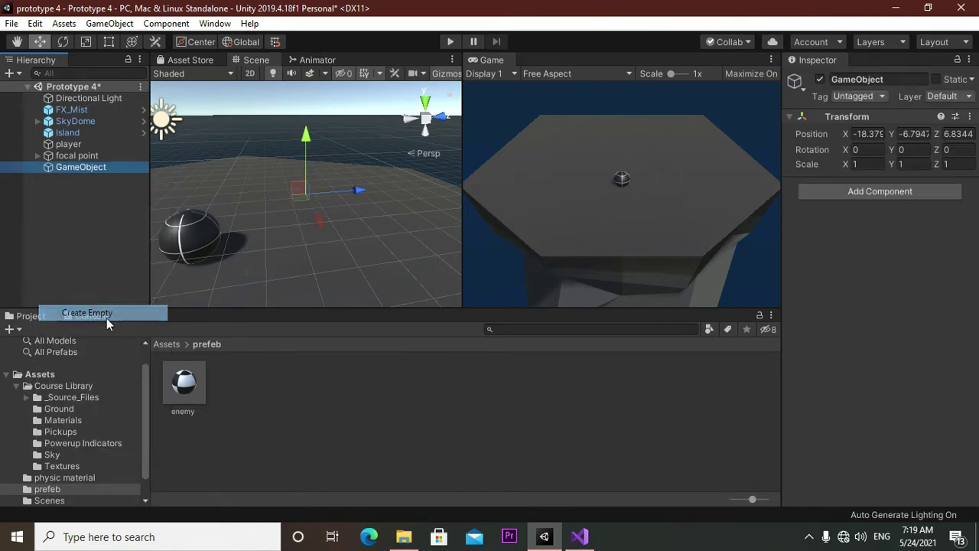
pyautogui.rightClick(69, 167)
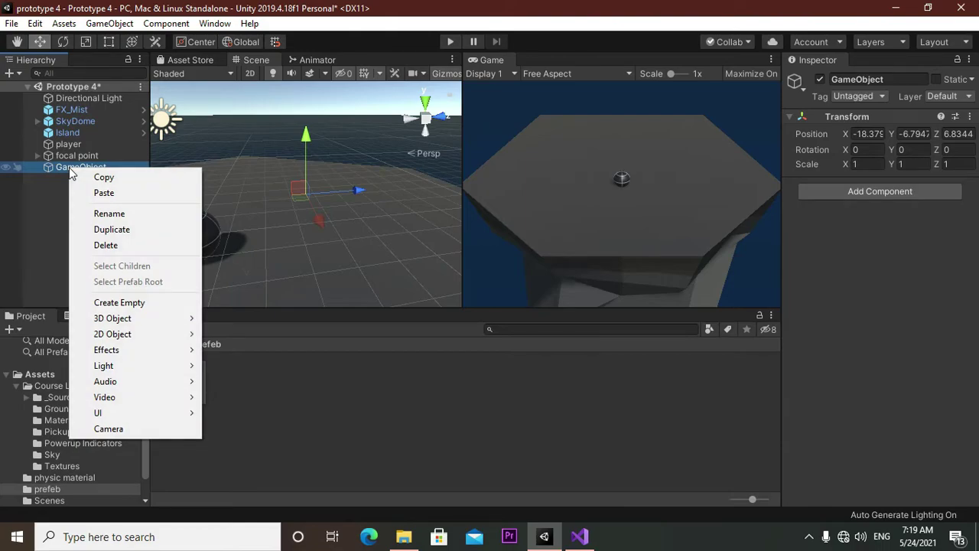
pyautogui.click(120, 218)
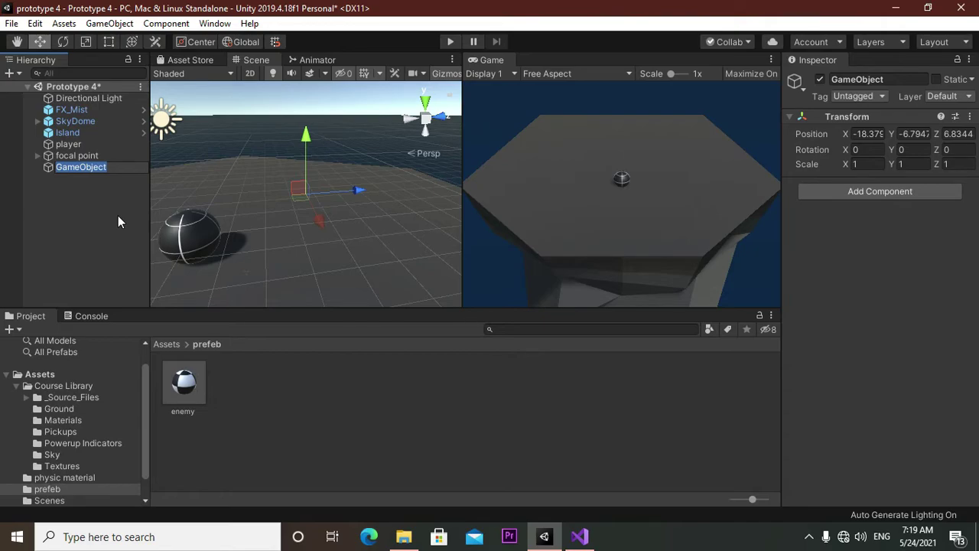
pyautogui.write('sp')
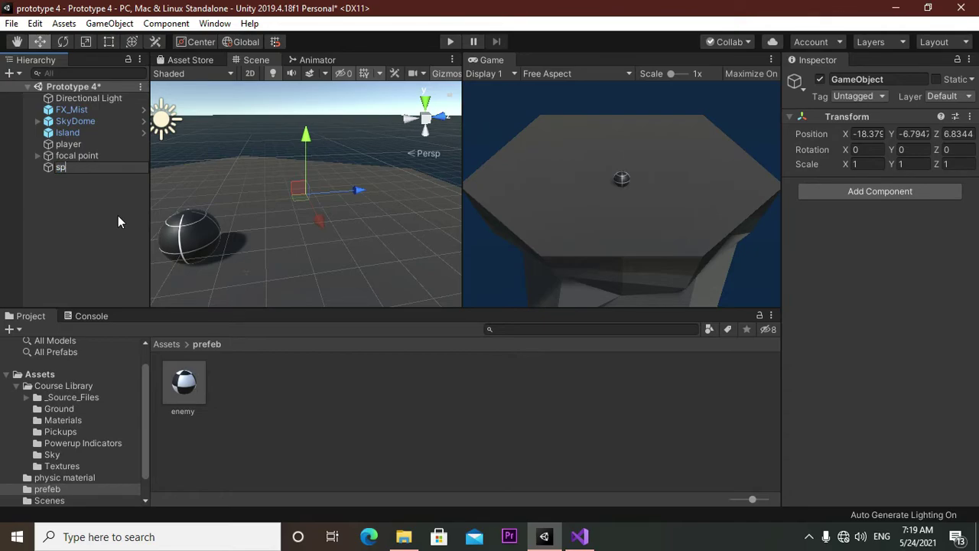
pyautogui.write('awn')
pyautogui.write(' manager')
pyautogui.click(118, 215)
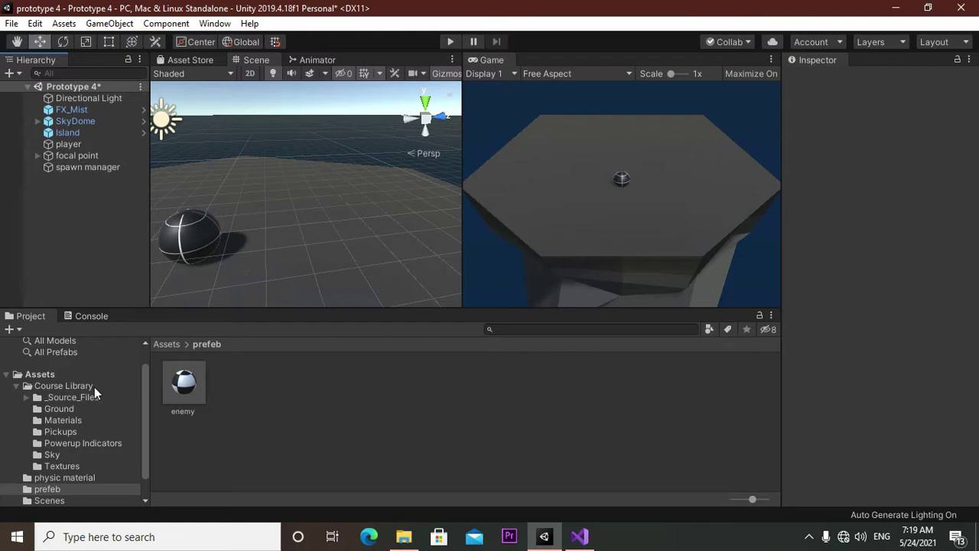
# Create a C# script named 'spawnManager' in the scripts folder
pyautogui.click(37, 374)
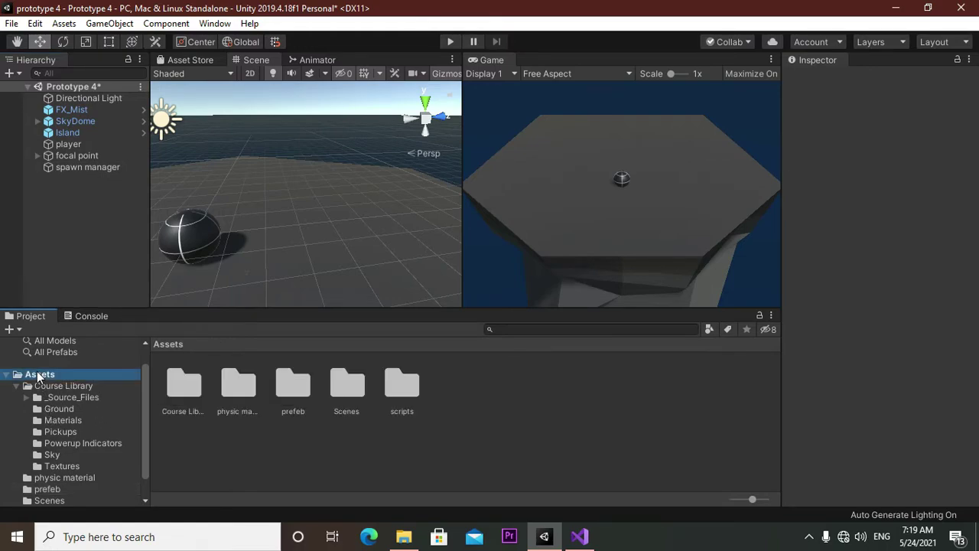
pyautogui.click(85, 167)
pyautogui.doubleClick(409, 395)
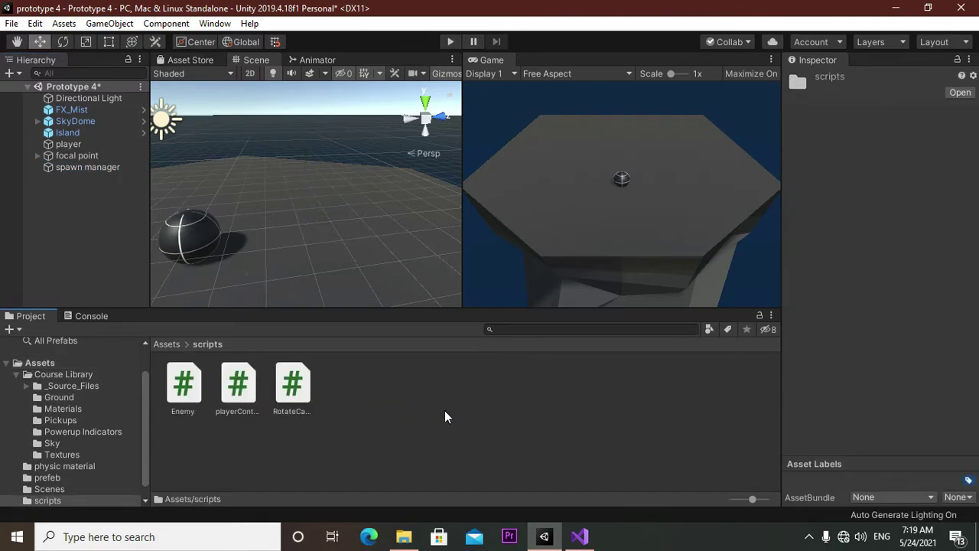
pyautogui.rightClick(423, 411)
pyautogui.moveTo(493, 55)
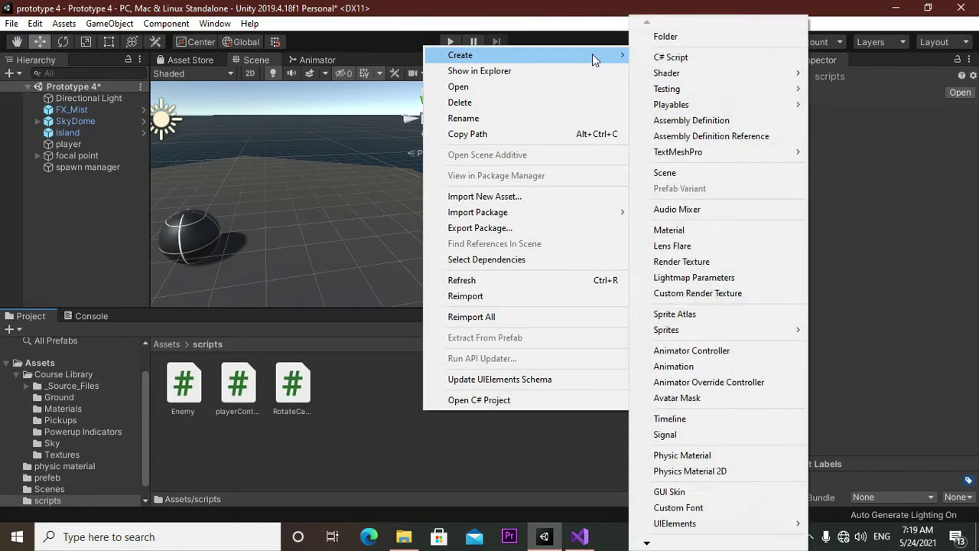
pyautogui.click(688, 57)
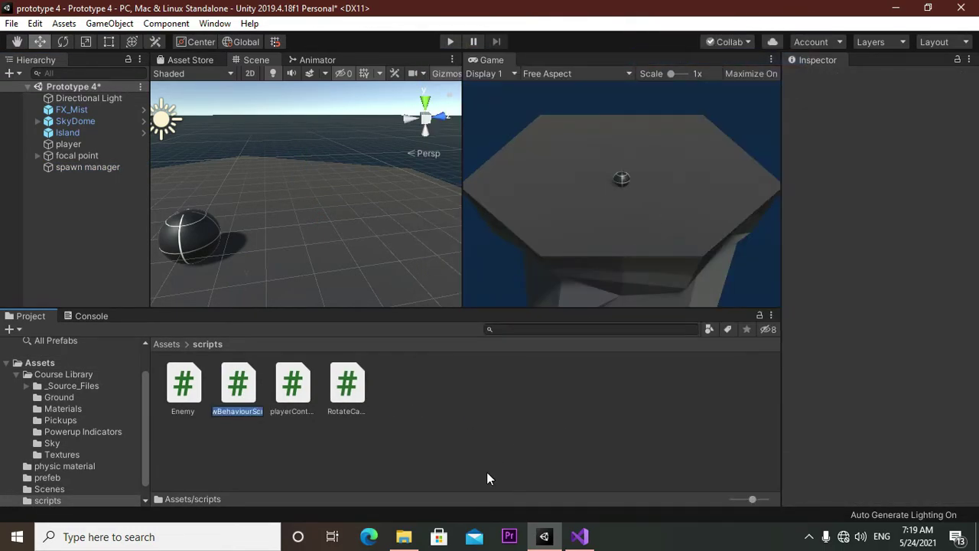
pyautogui.write('spa')
pyautogui.write('wnMan')
pyautogui.write('ager')
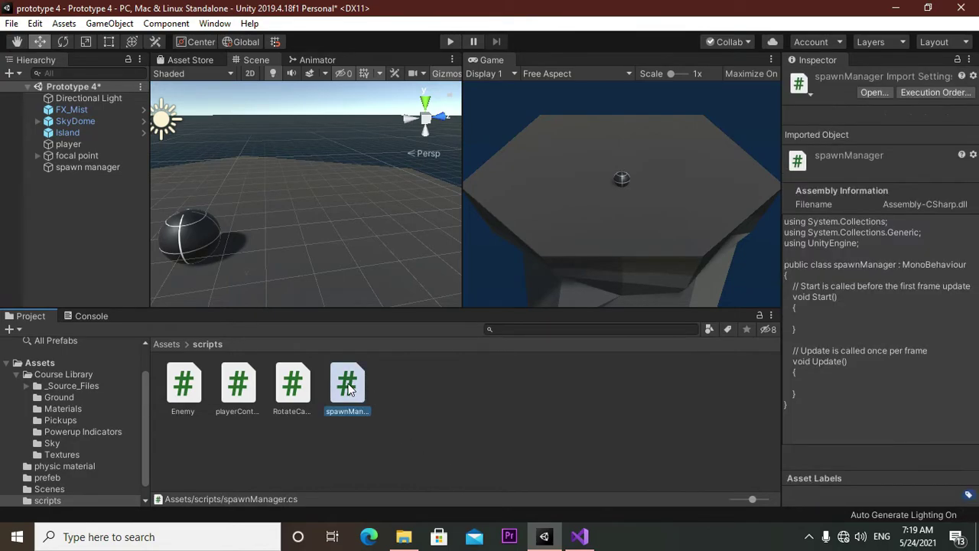
# Attach spawnManager to the spawn manager object and open it in Visual Studio
pyautogui.moveTo(348, 390); pyautogui.dragTo(106, 167)
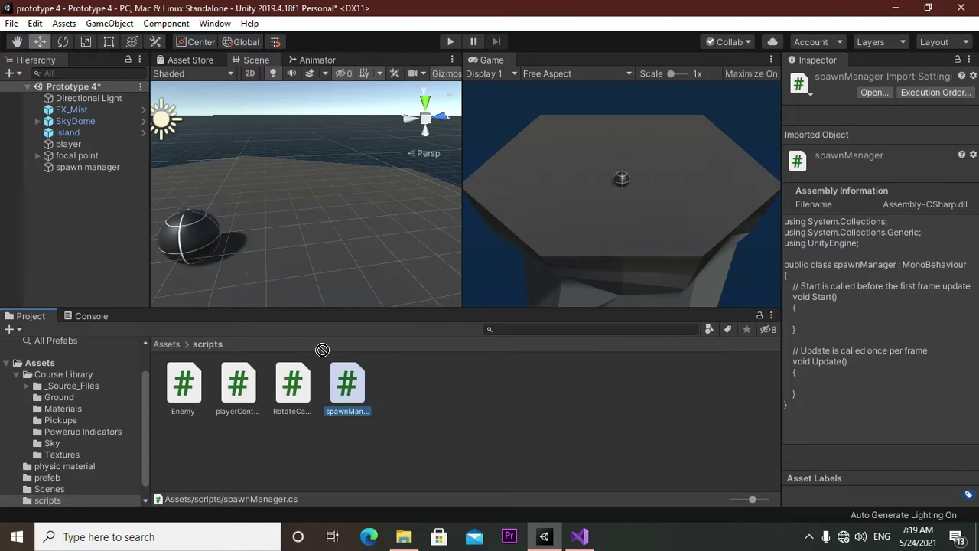
pyautogui.click(105, 167)
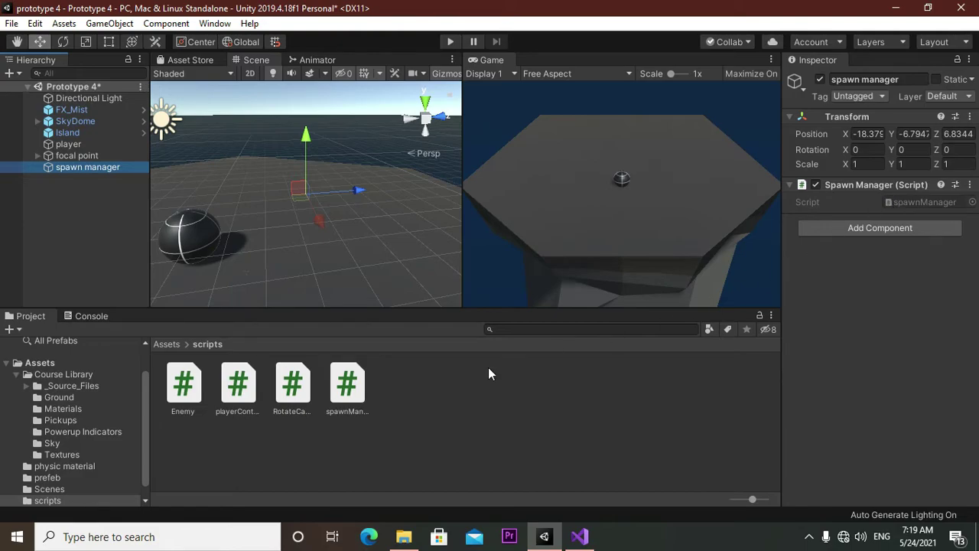
pyautogui.doubleClick(356, 393)
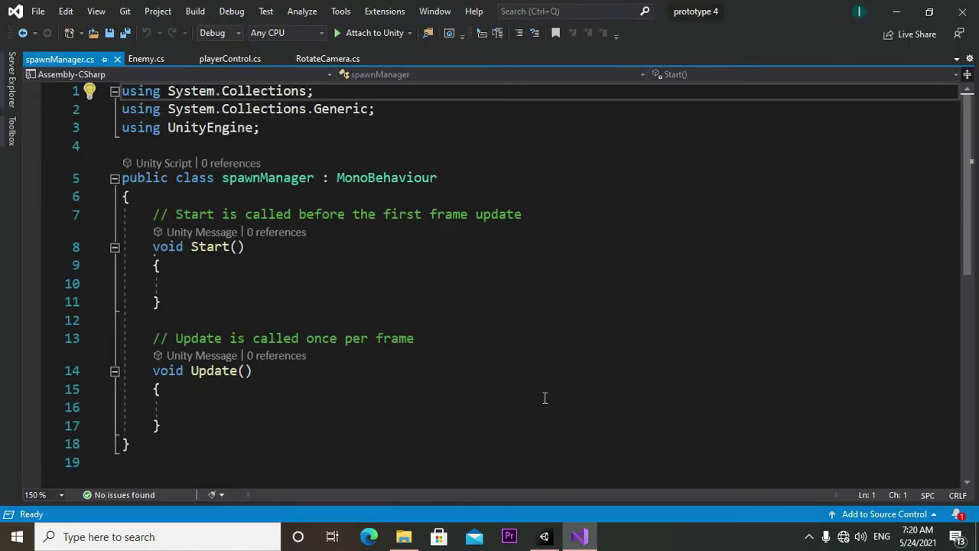
# Add 'private GameObject enemyPrefeb;' on a new line at the top of the spawnManager class
pyautogui.click(337, 207)
pyautogui.press('Return')
pyautogui.write('pri')
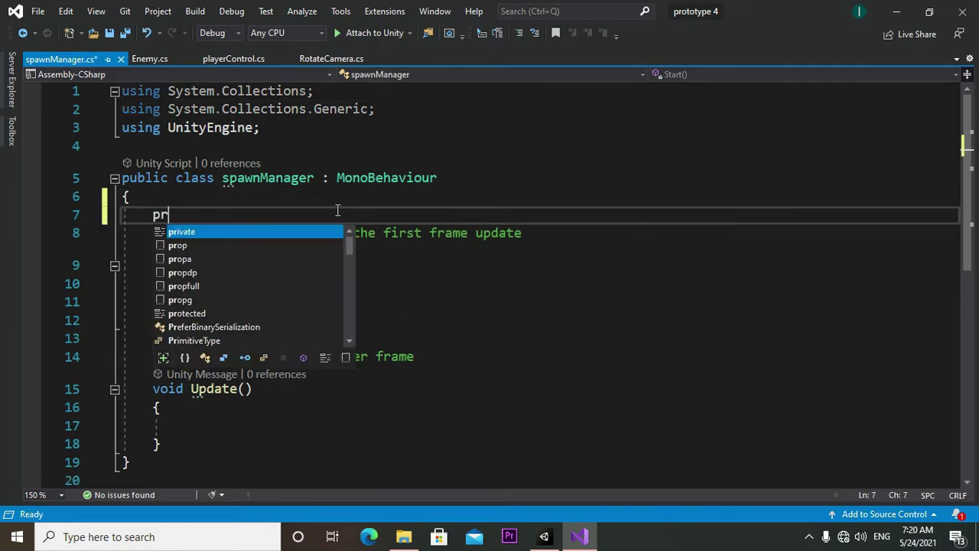
pyautogui.write('vt')
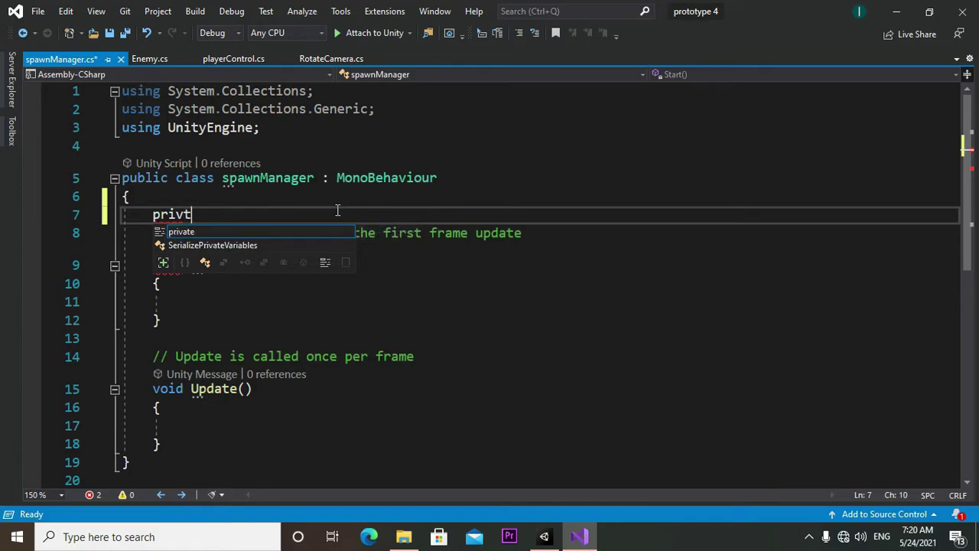
pyautogui.press('Tab')
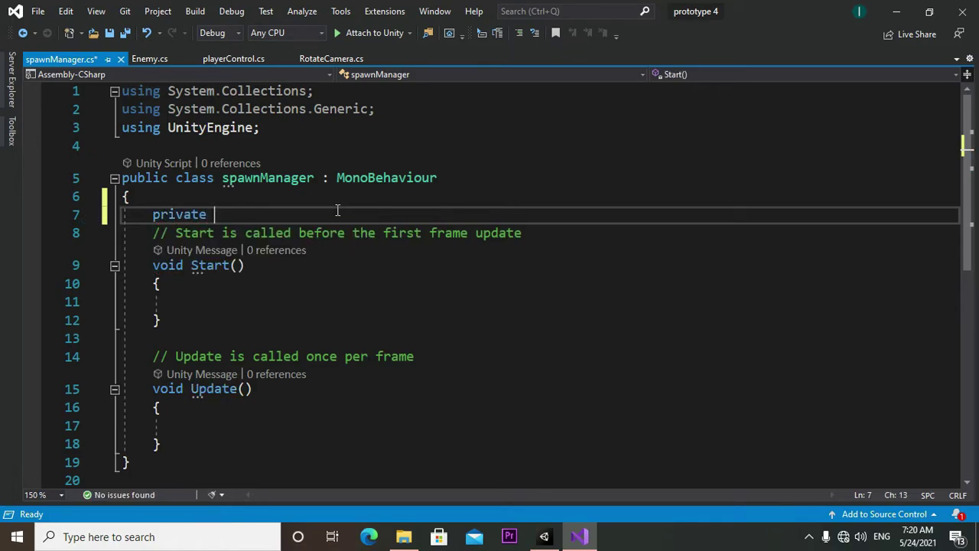
pyautogui.write('G')
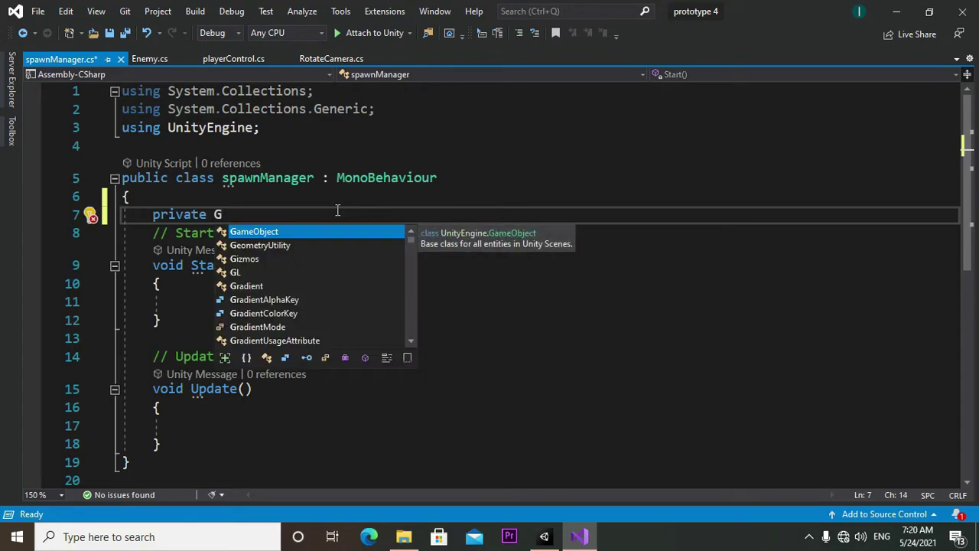
pyautogui.press('Tab')
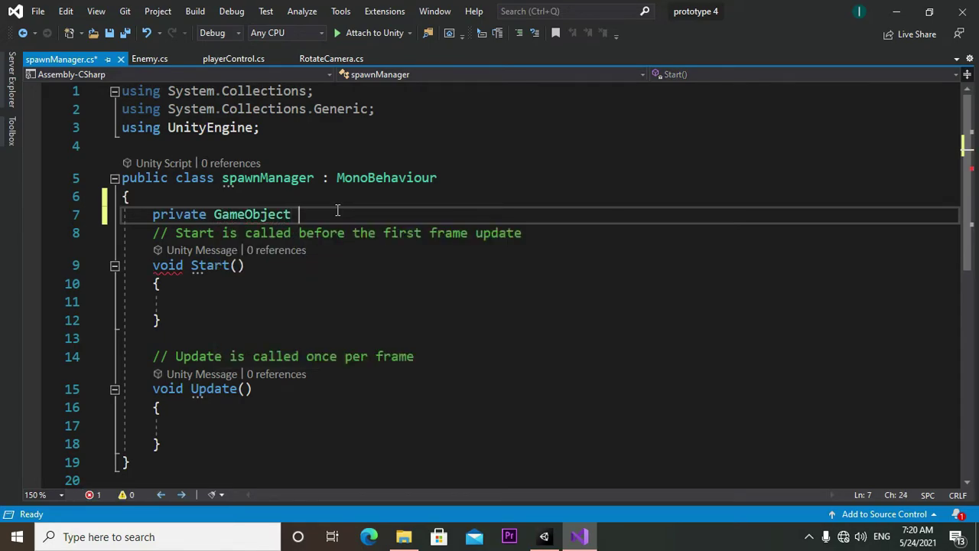
pyautogui.write('enemy')
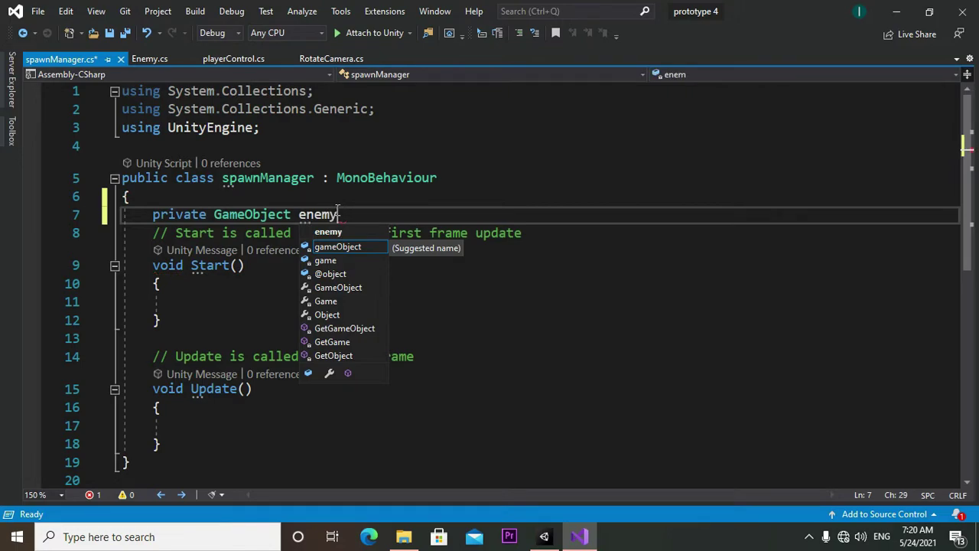
pyautogui.write('Pre')
pyautogui.write('feb')
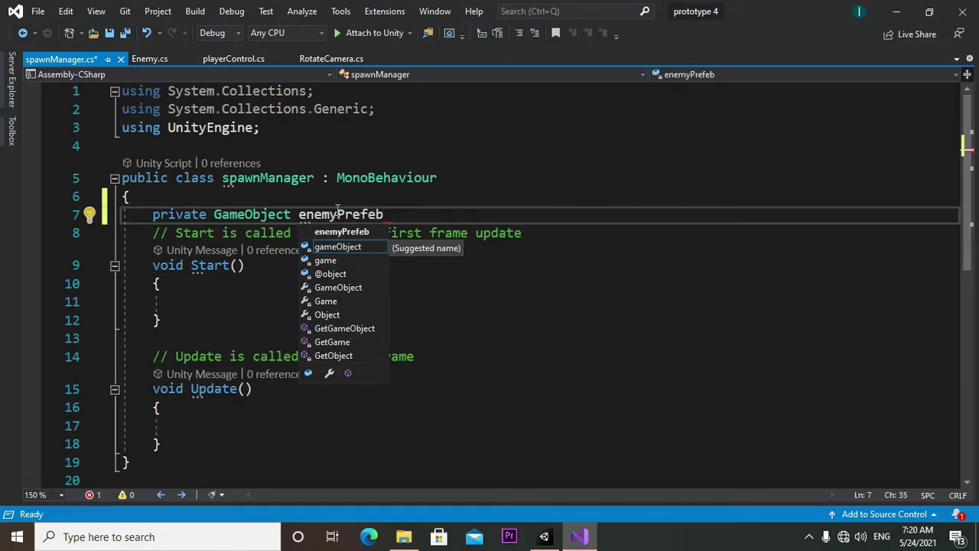
pyautogui.write(';')
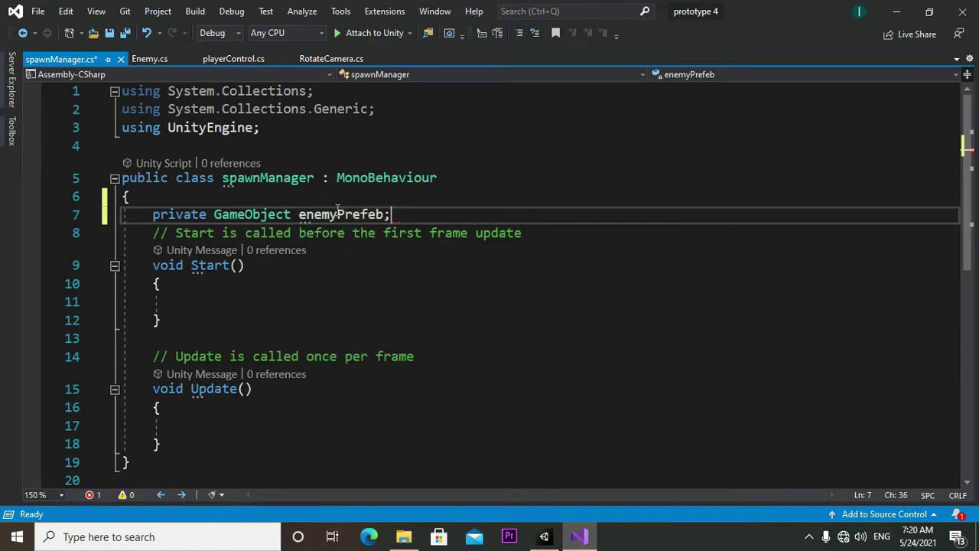
pyautogui.click(196, 298)
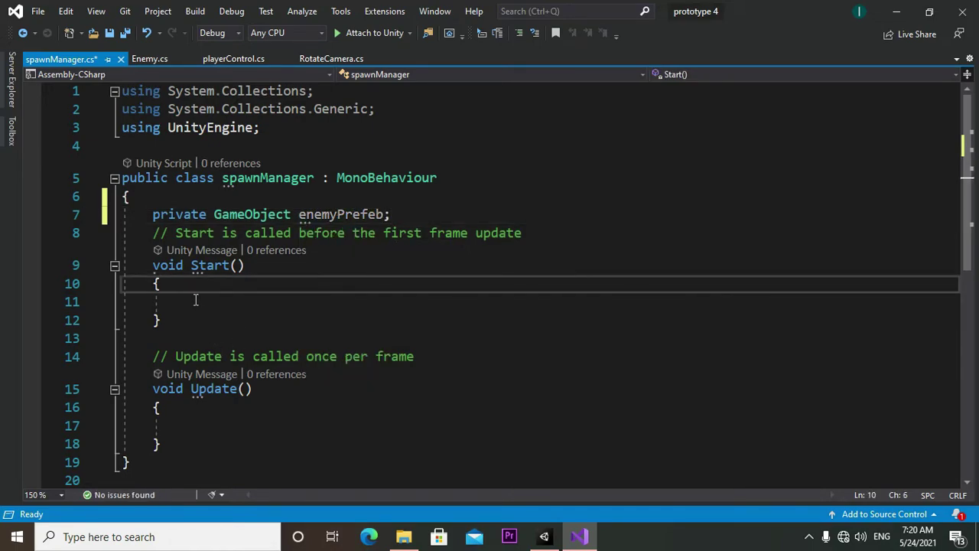
# In Start(), add the line float spawnposX = Random.Range(-spawnRange, spawnRange);
pyautogui.press('Return')
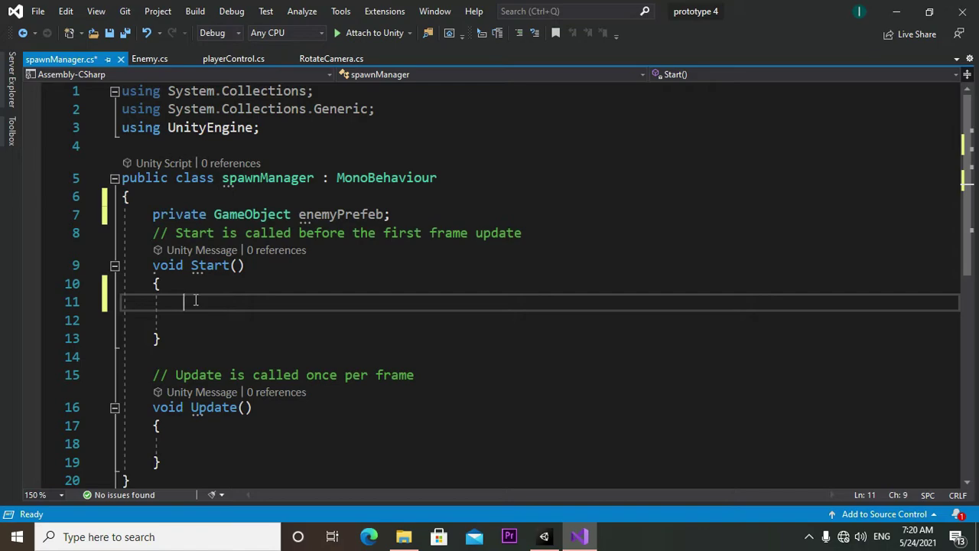
pyautogui.write('floa')
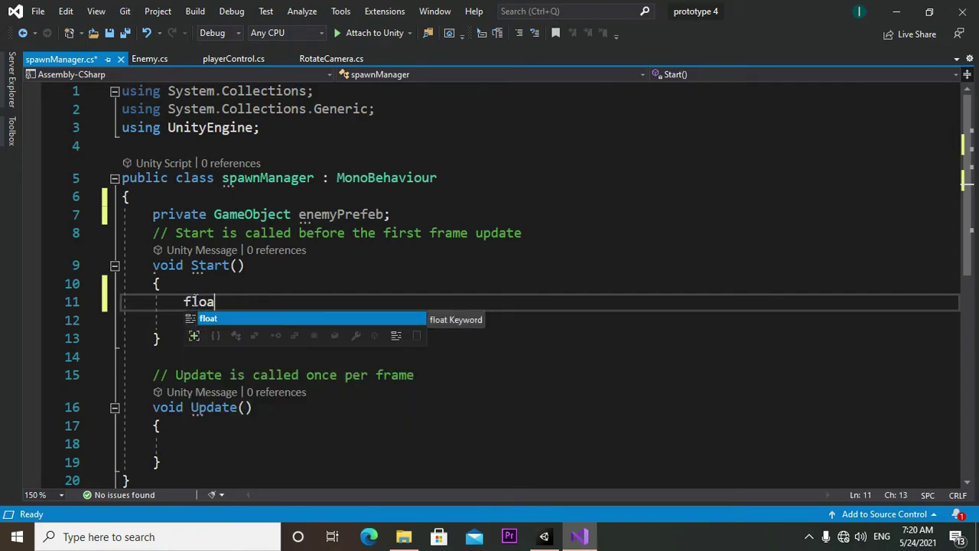
pyautogui.write('t')
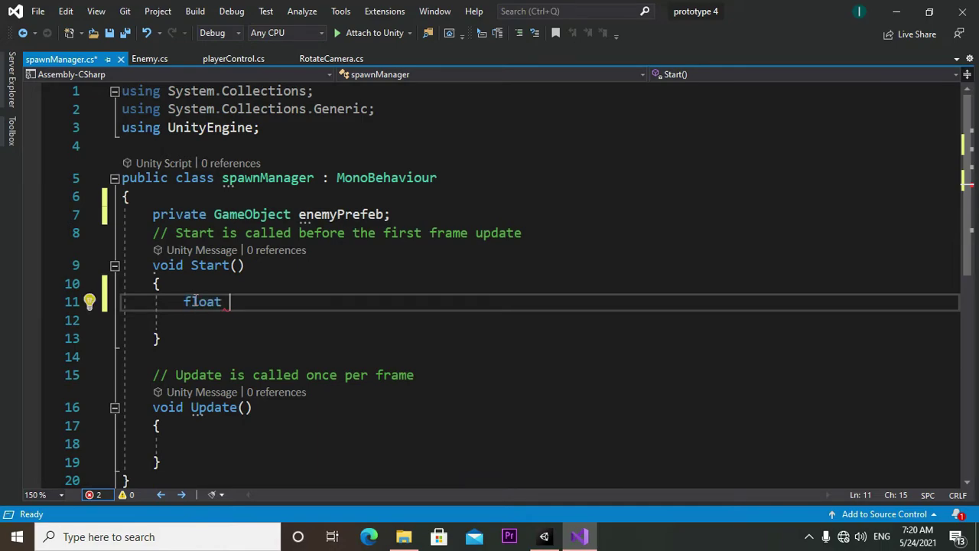
pyautogui.write(' spawnp')
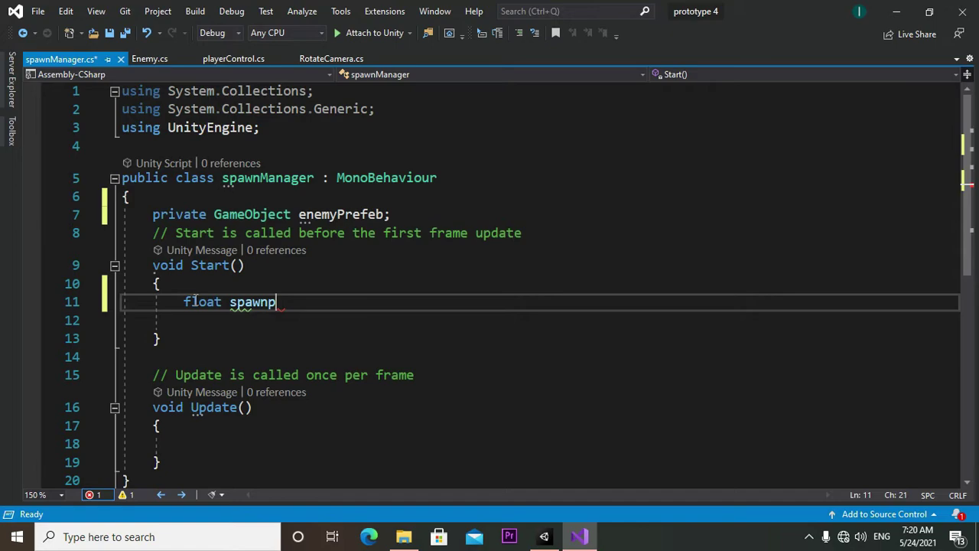
pyautogui.write('osX')
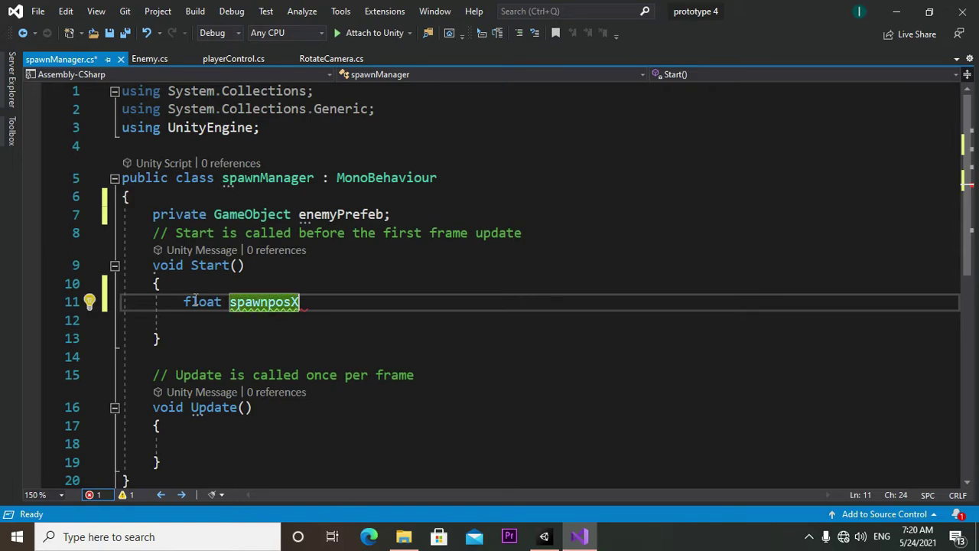
pyautogui.write('=')
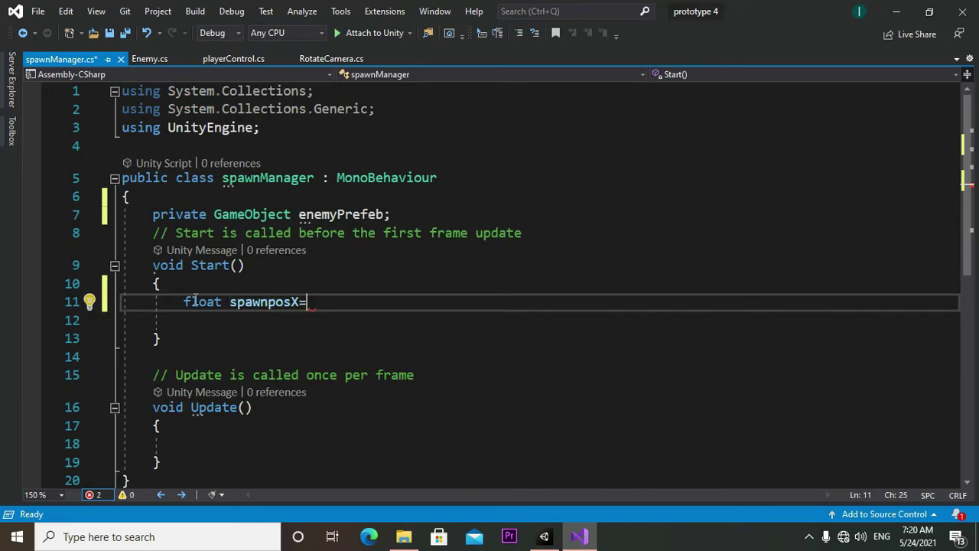
pyautogui.write('R')
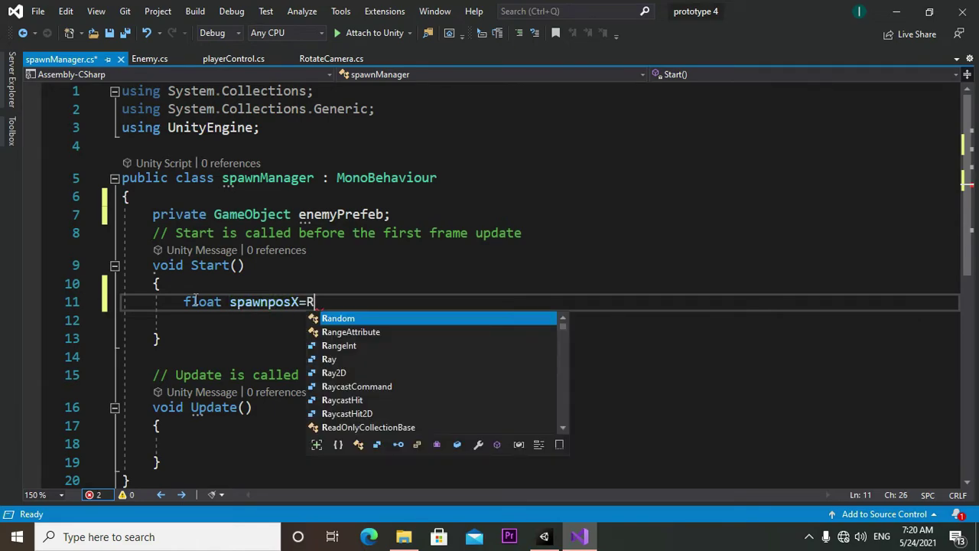
pyautogui.write('andom')
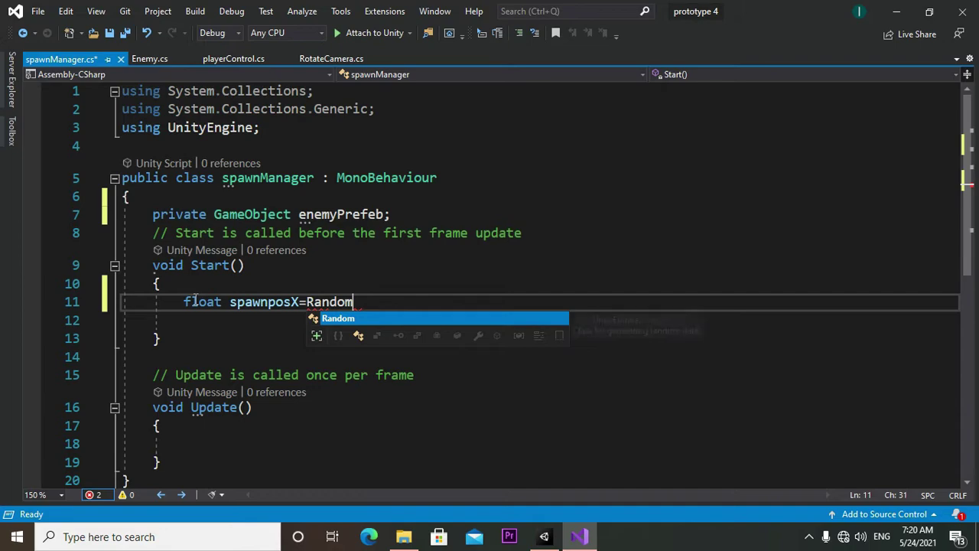
pyautogui.write('.')
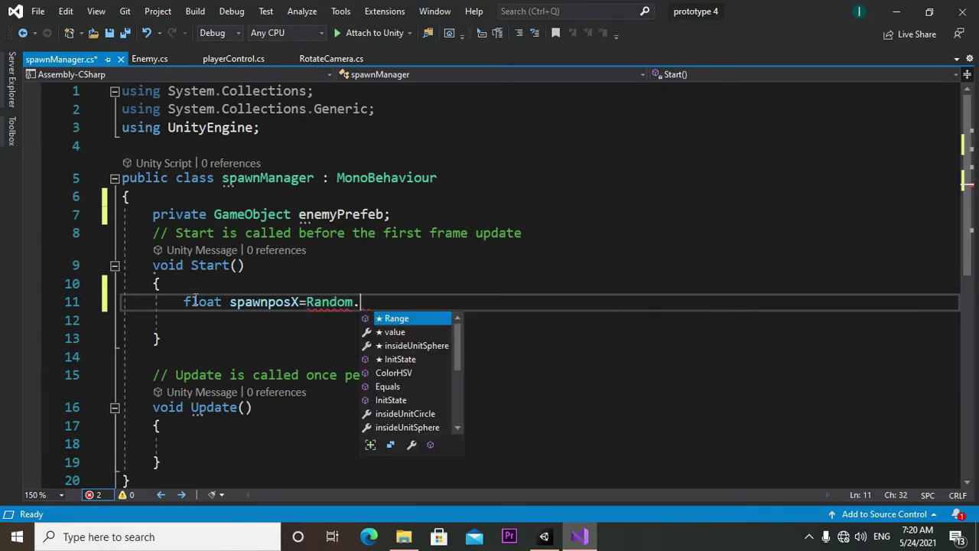
pyautogui.write('Ran')
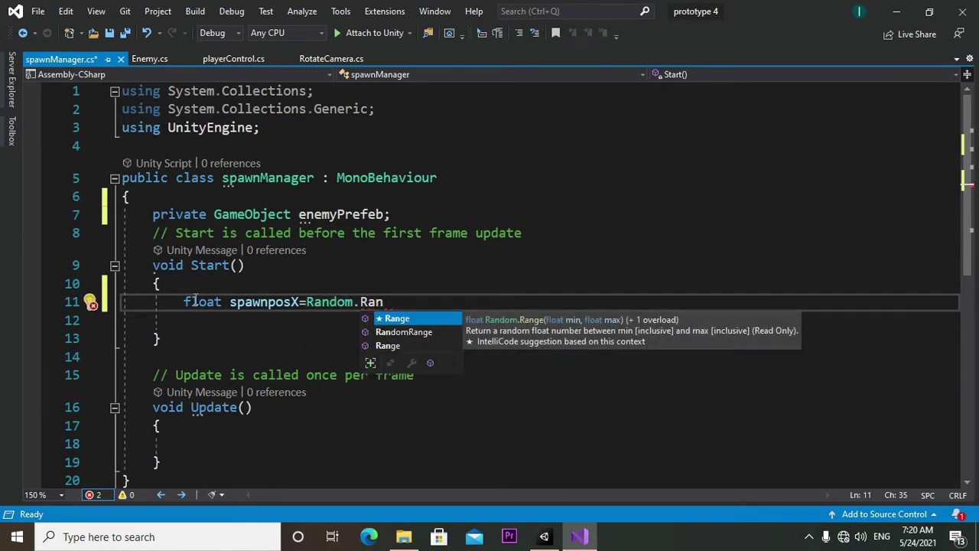
pyautogui.write('ge')
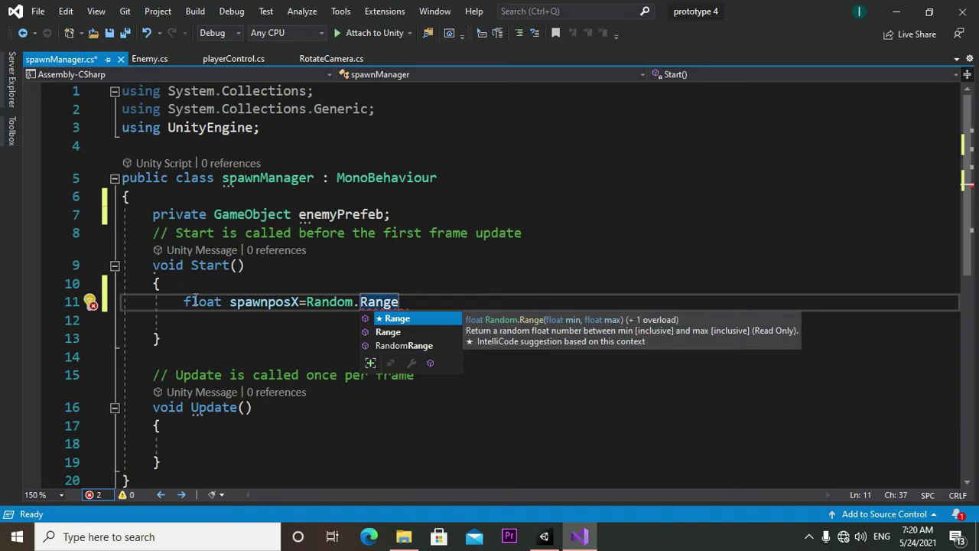
pyautogui.write('(')
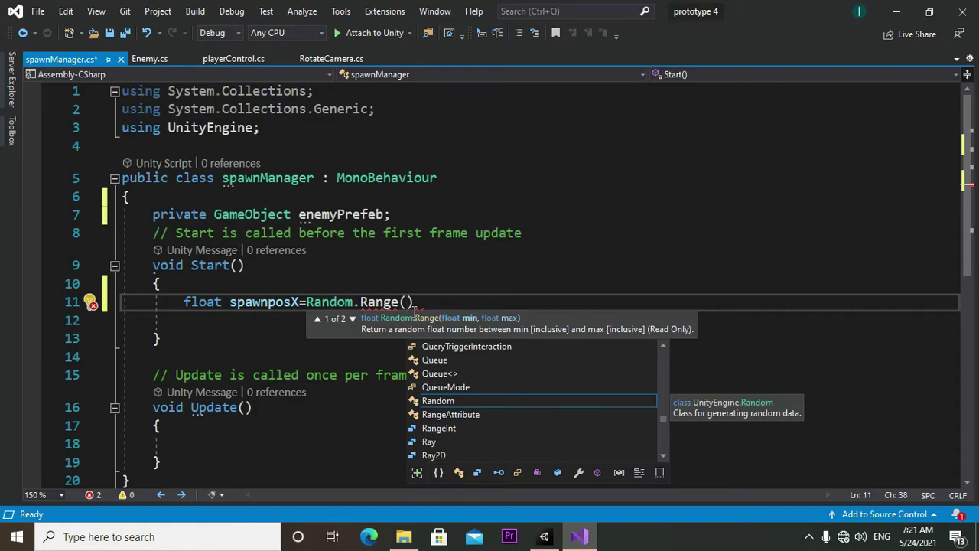
pyautogui.write('spawn')
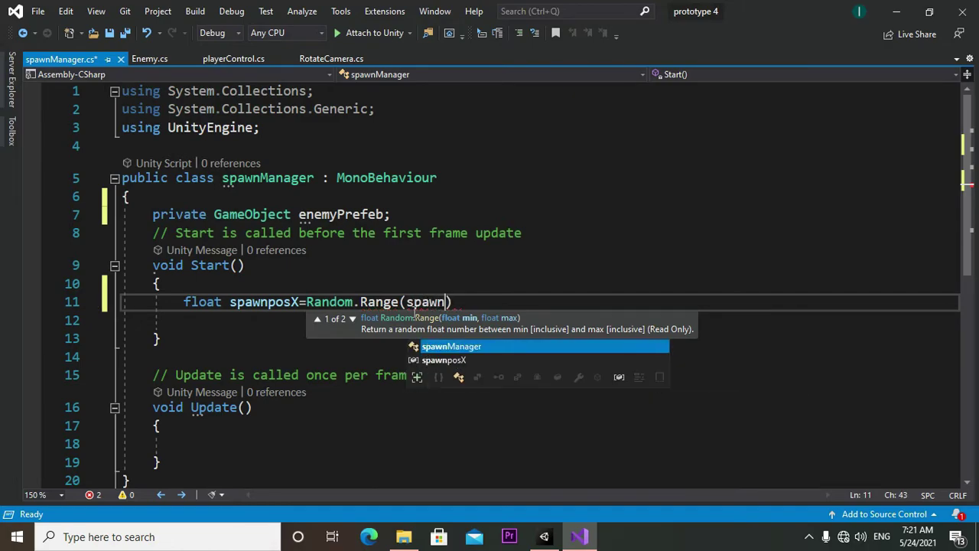
pyautogui.write('Rang')
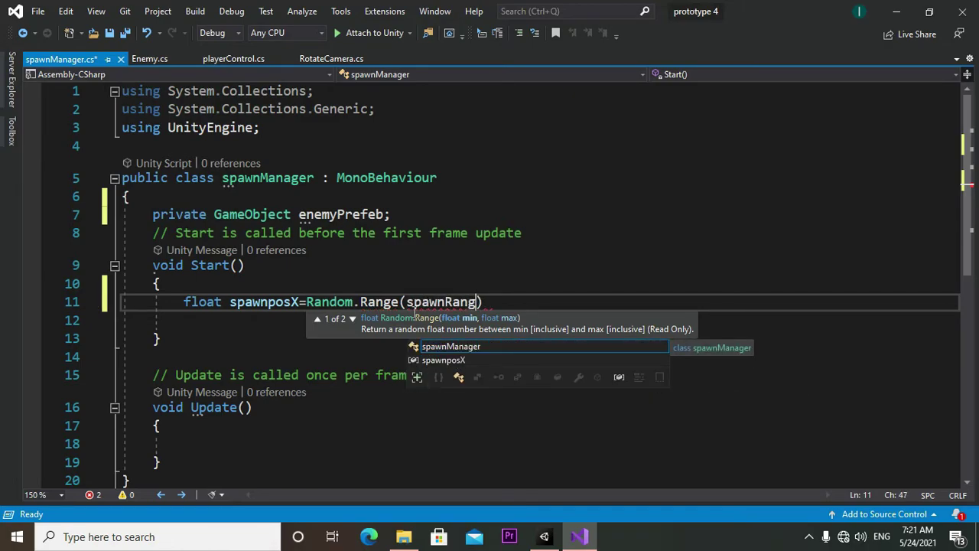
pyautogui.write('e')
pyautogui.press('Escape')
pyautogui.write(',')
pyautogui.click(414, 309)
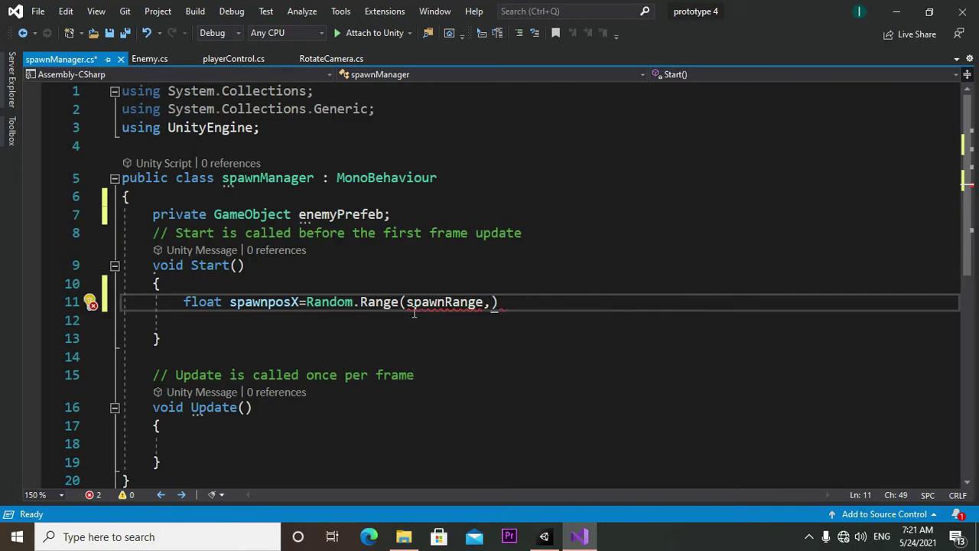
pyautogui.write('-')
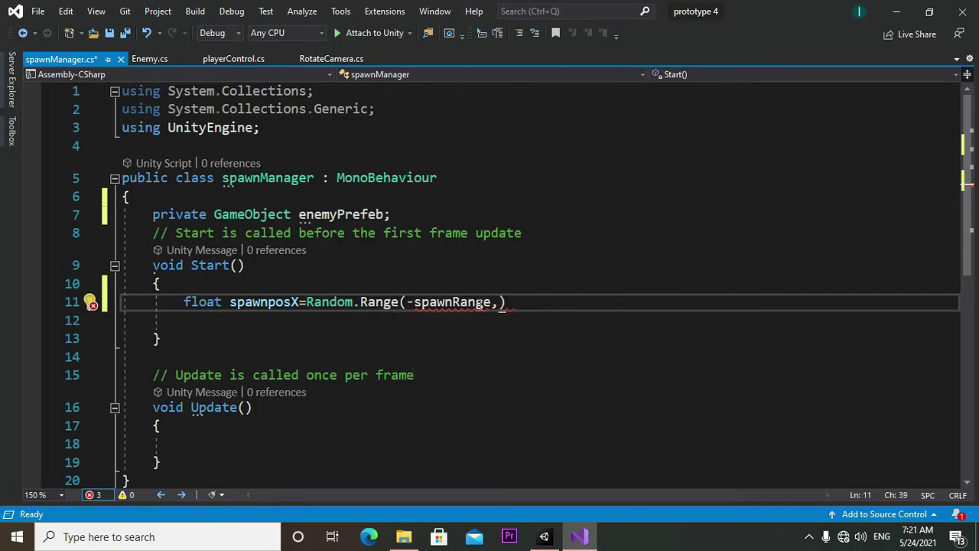
pyautogui.click(504, 310)
pyautogui.write('spa')
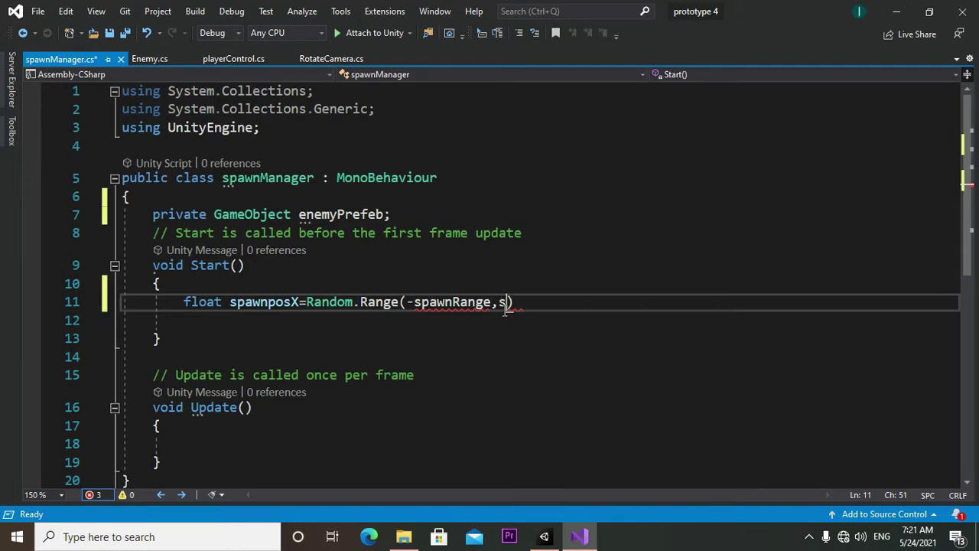
pyautogui.write('wn')
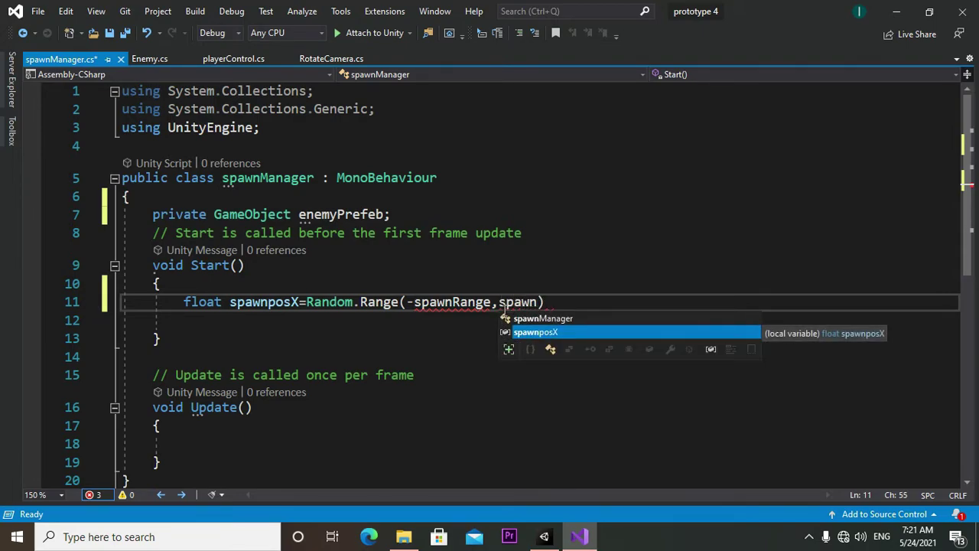
pyautogui.write('Range')
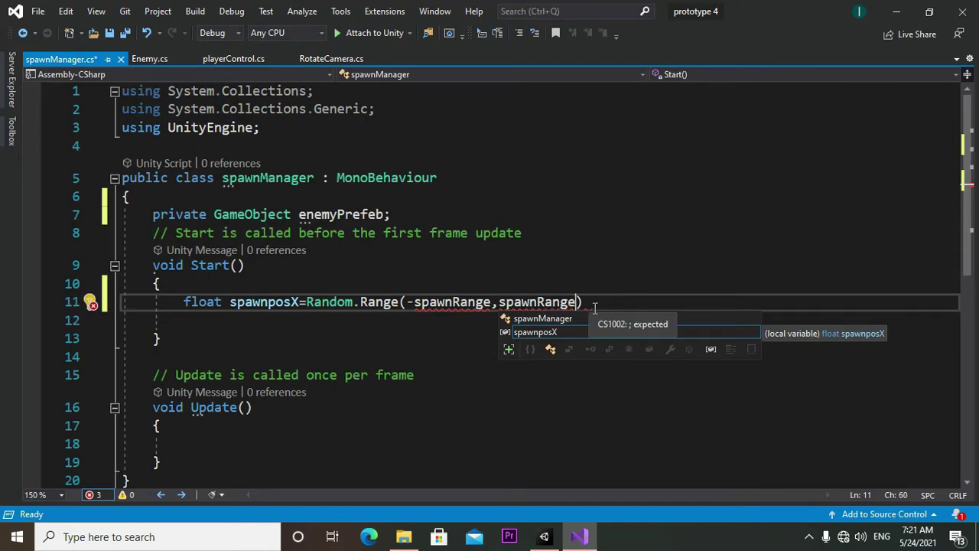
pyautogui.write(');')
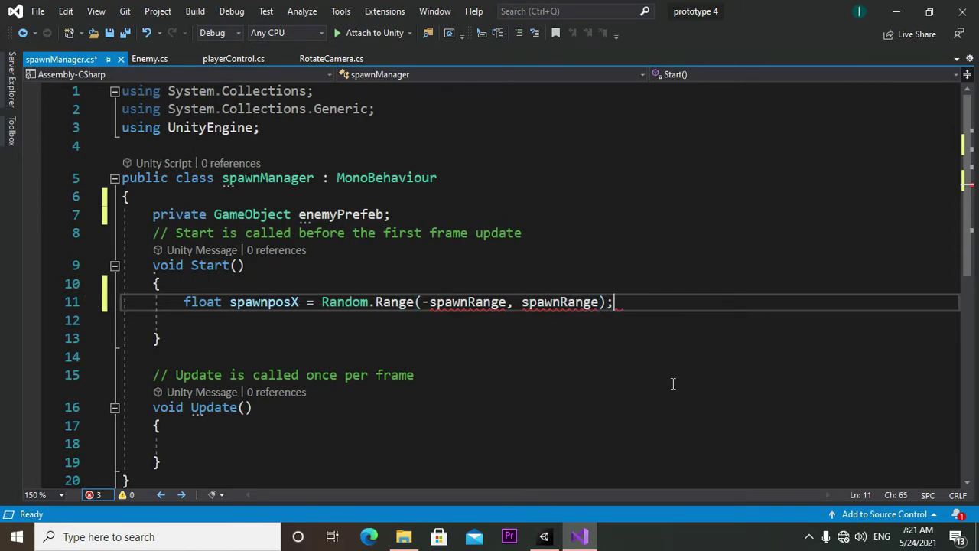
# Below the enemyPrefeb field, declare private float spawnRange = 9.0f;
pyautogui.click(430, 221)
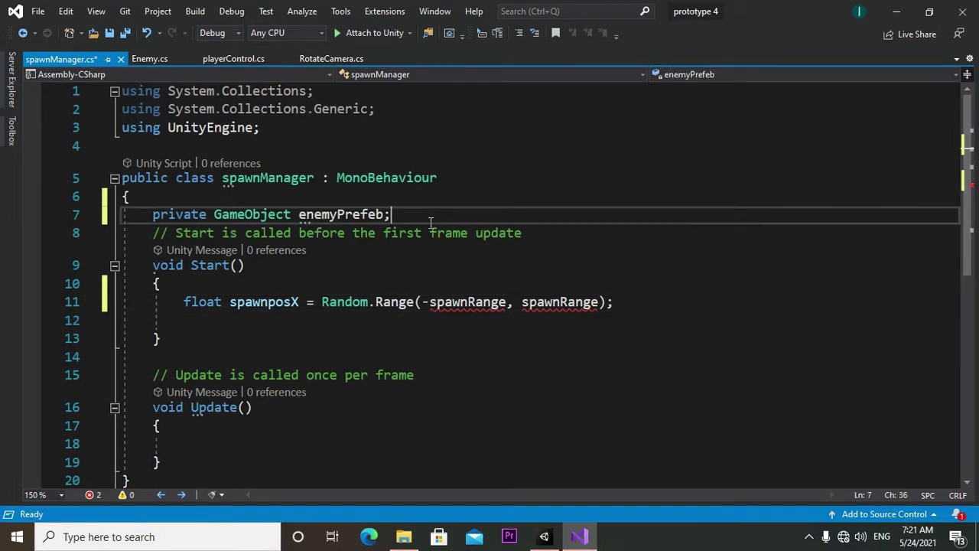
pyautogui.press('Return')
pyautogui.write('p')
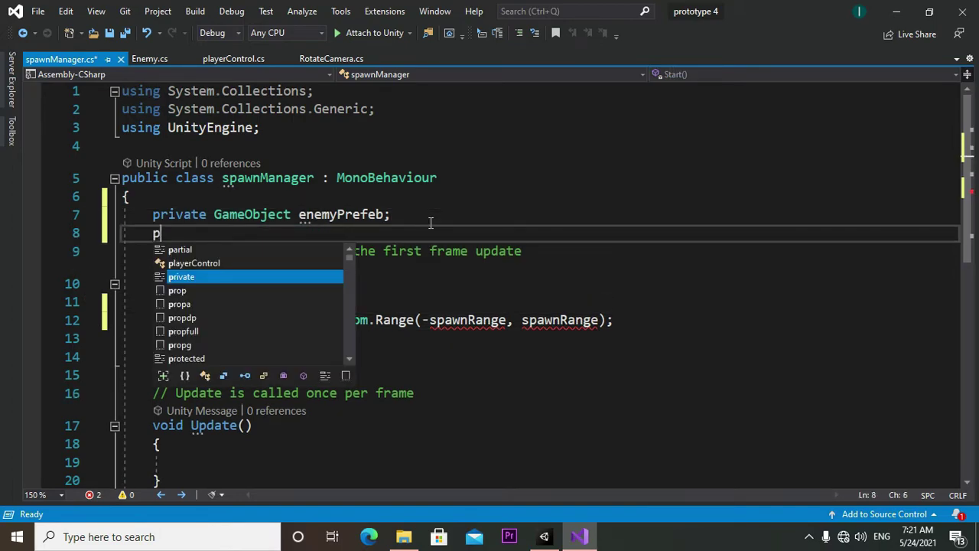
pyautogui.write('rivate ')
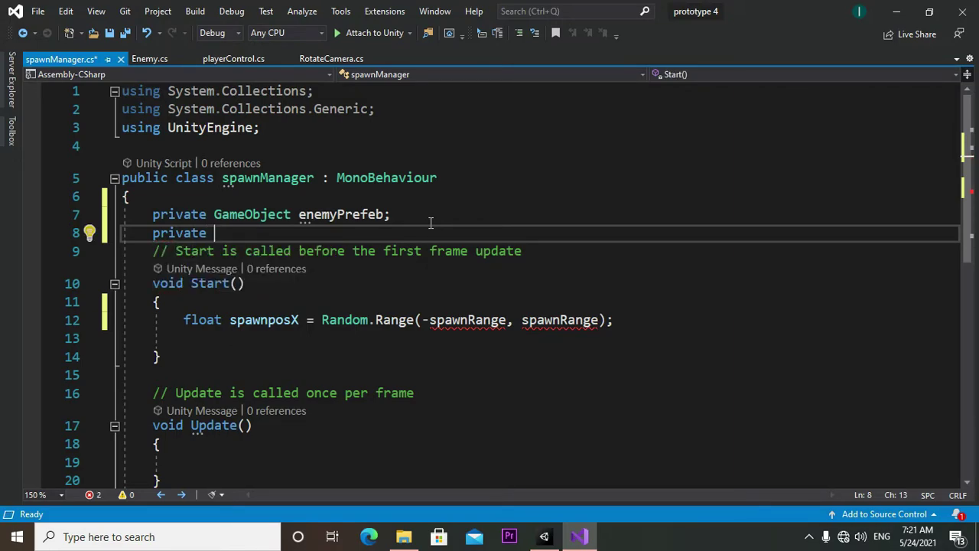
pyautogui.write('float')
pyautogui.write(' spa')
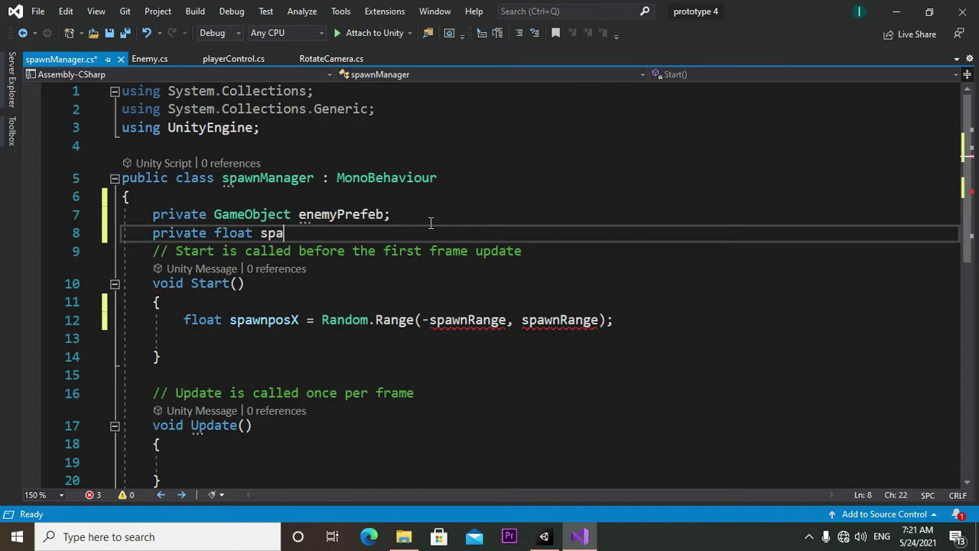
pyautogui.write('wn')
pyautogui.write('Ran')
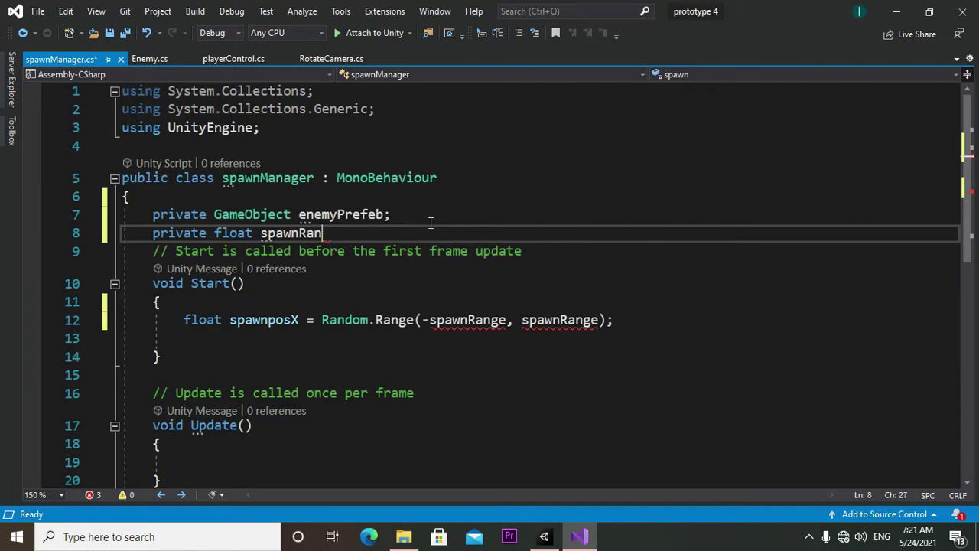
pyautogui.write('ge ')
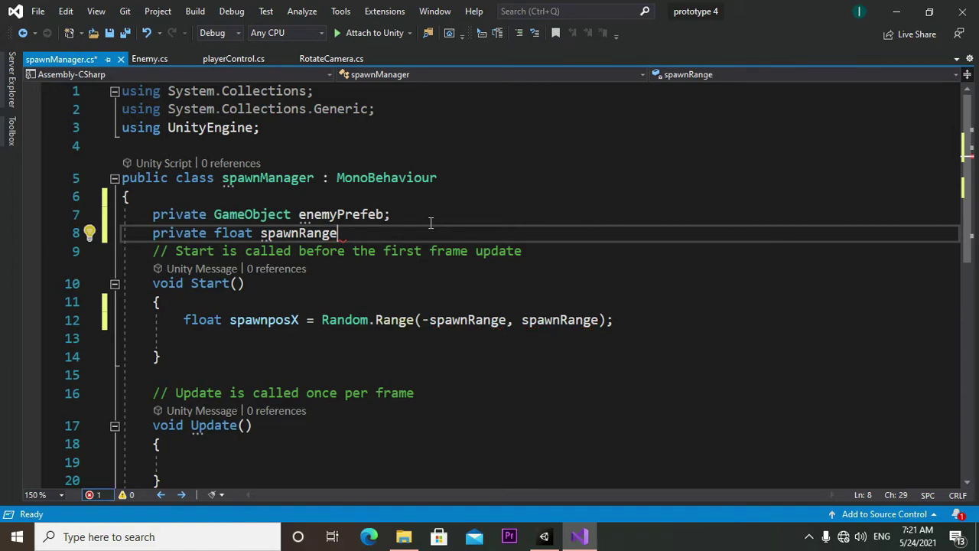
pyautogui.write('= ')
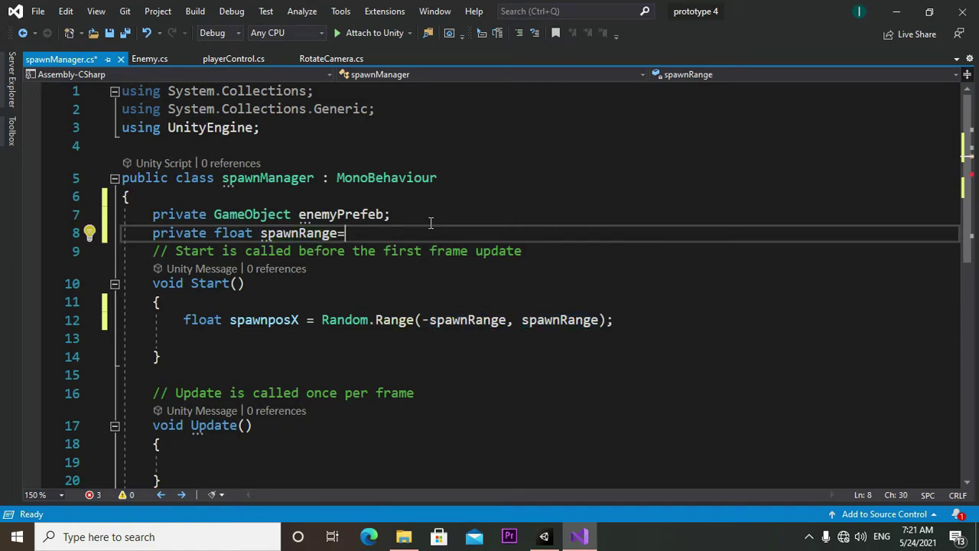
pyautogui.write('9.')
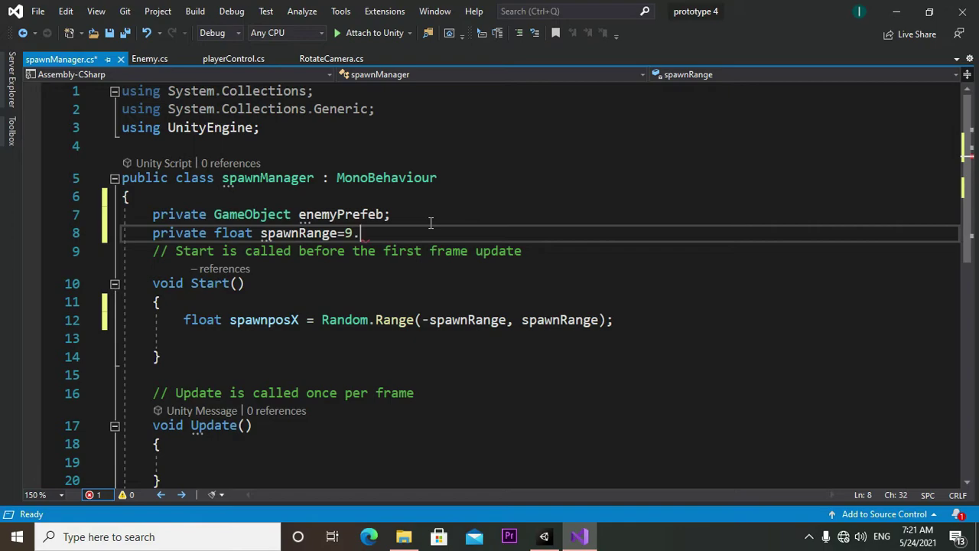
pyautogui.write('0f')
pyautogui.write(';')
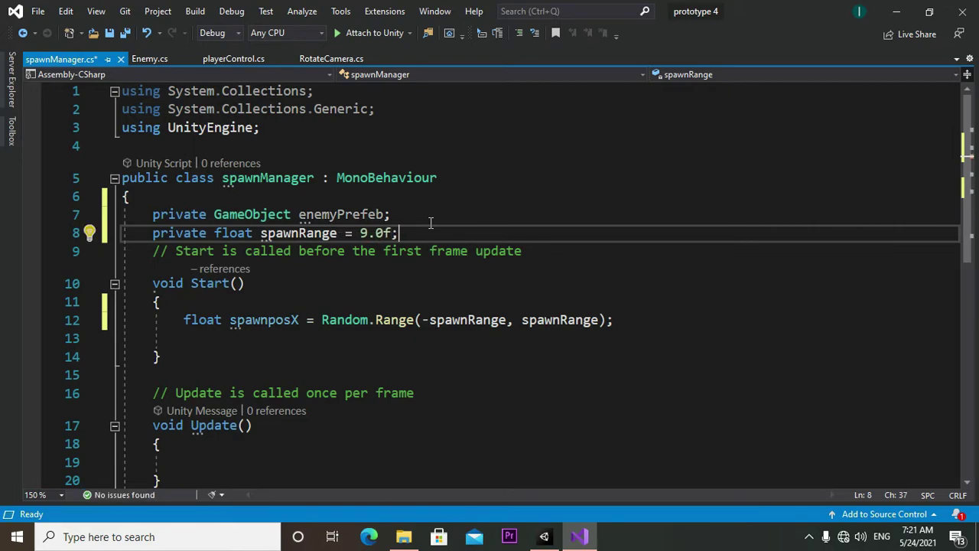
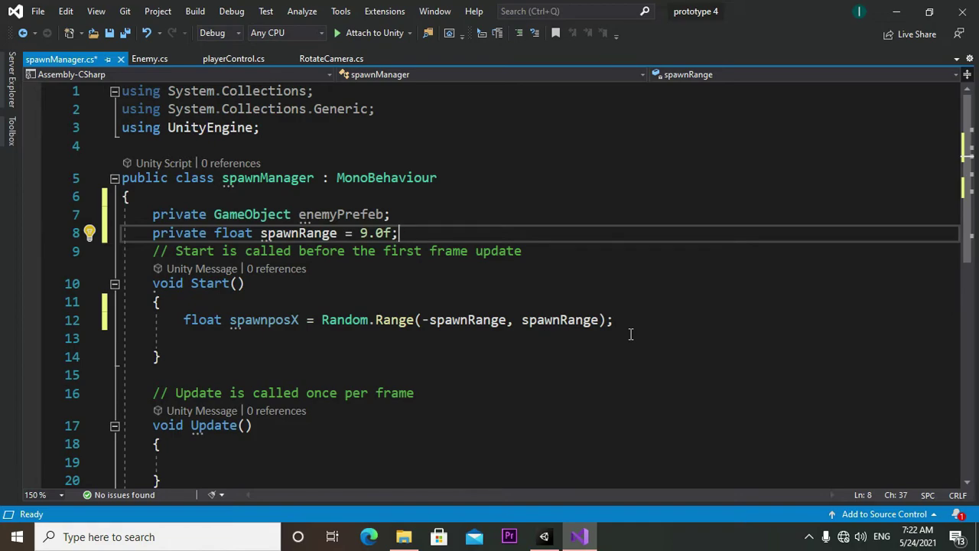
# Copy the spawnposX line and rename the copy spawnposZ, using Random.Range(-spawnRange, spawnRange)
pyautogui.click(631, 330)
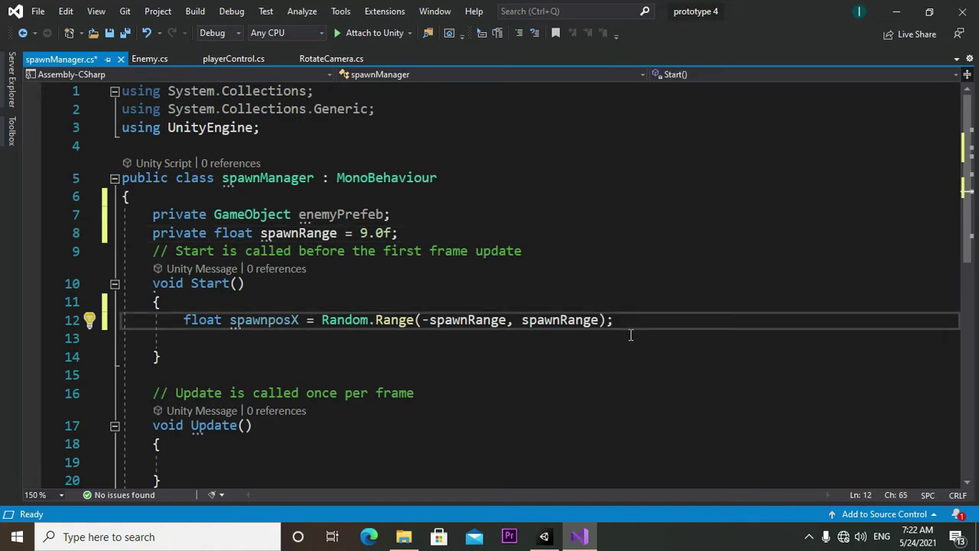
pyautogui.press('Return')
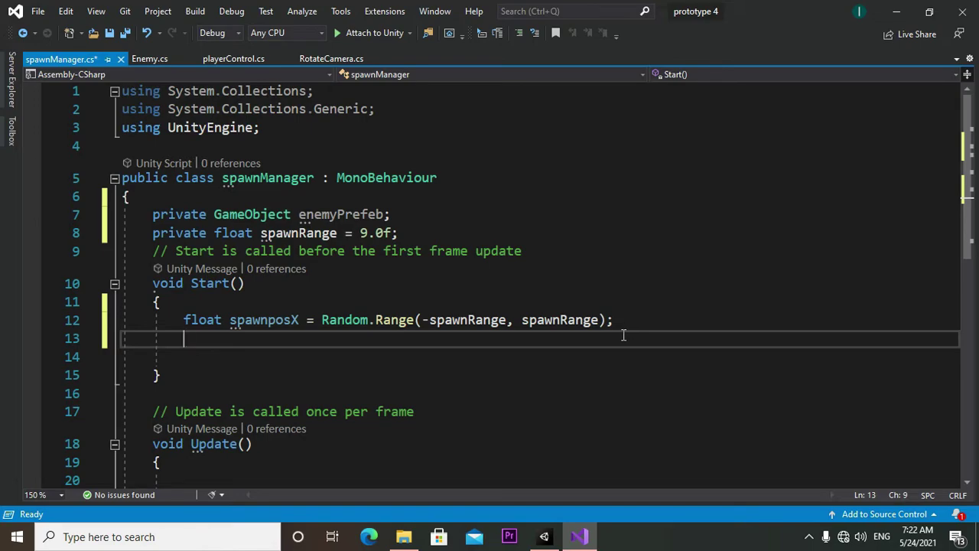
pyautogui.moveTo(626, 325); pyautogui.dragTo(193, 323)
pyautogui.hotkey('ctrl', 'c')
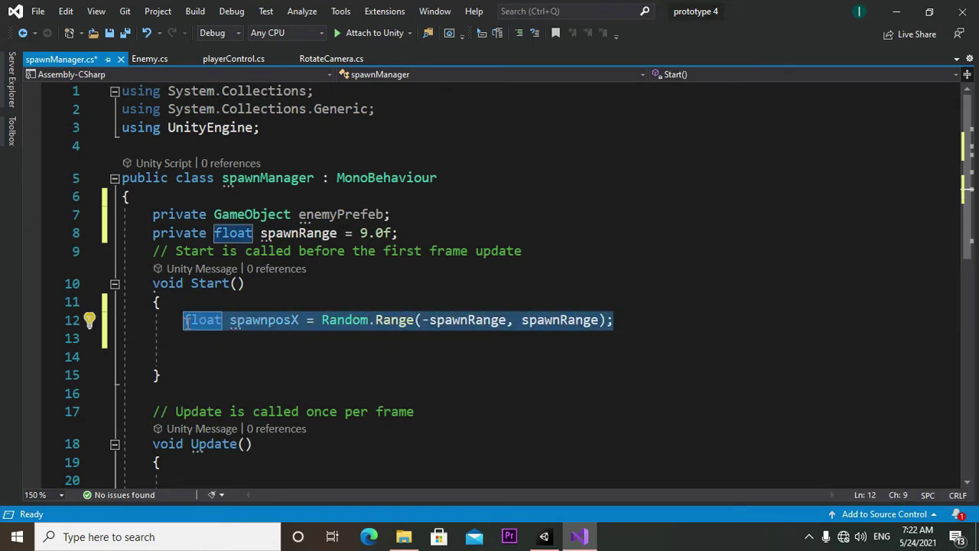
pyautogui.click(194, 348)
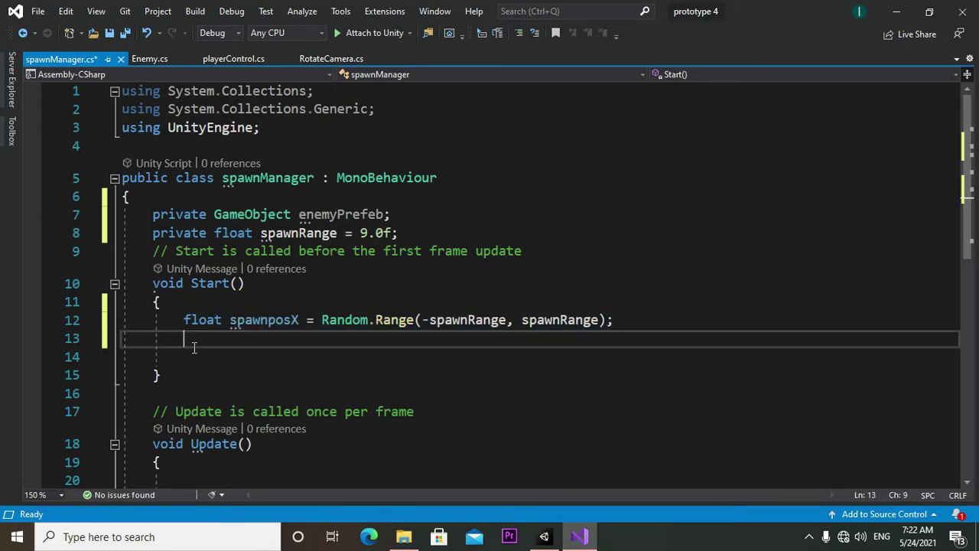
pyautogui.hotkey('ctrl', 'v')
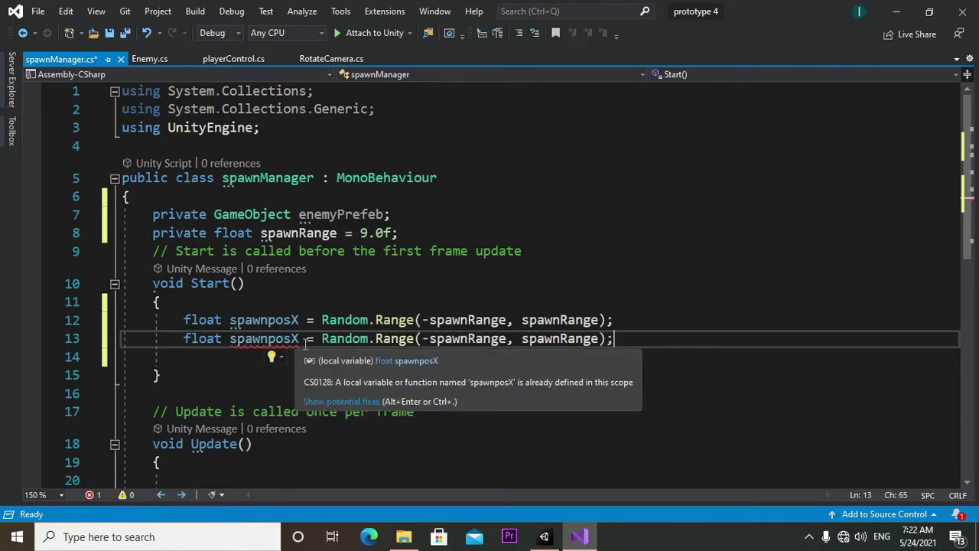
pyautogui.doubleClick(304, 344)
pyautogui.press('BackSpace')
pyautogui.write('Z')
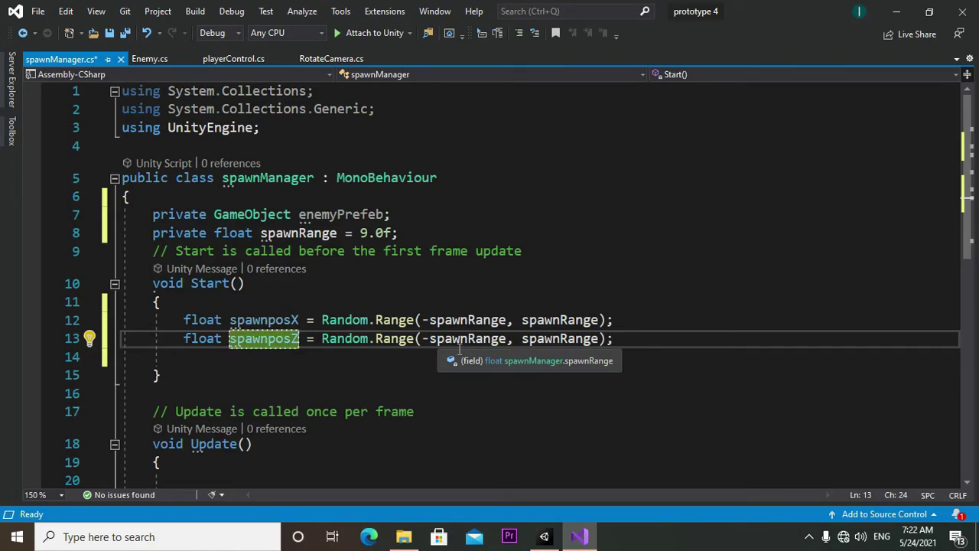
pyautogui.click(641, 348)
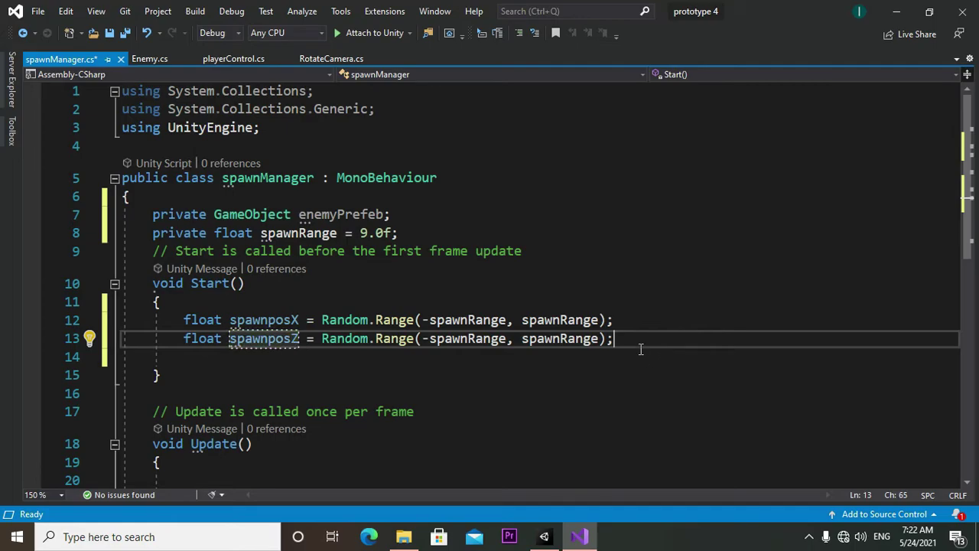
pyautogui.press('Return')
# Begin a new statement 'Vector3 randomPos = new' in Start
pyautogui.write('v')
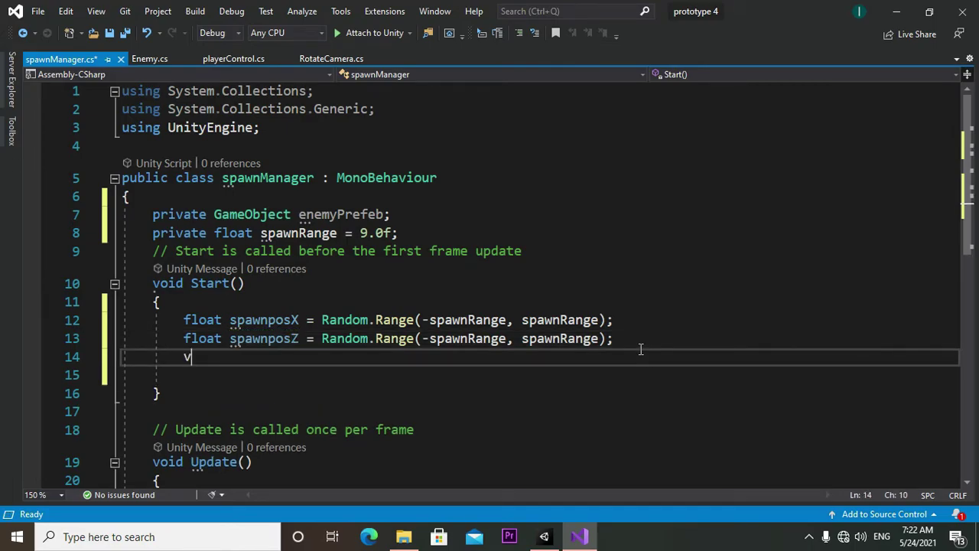
pyautogui.write('e')
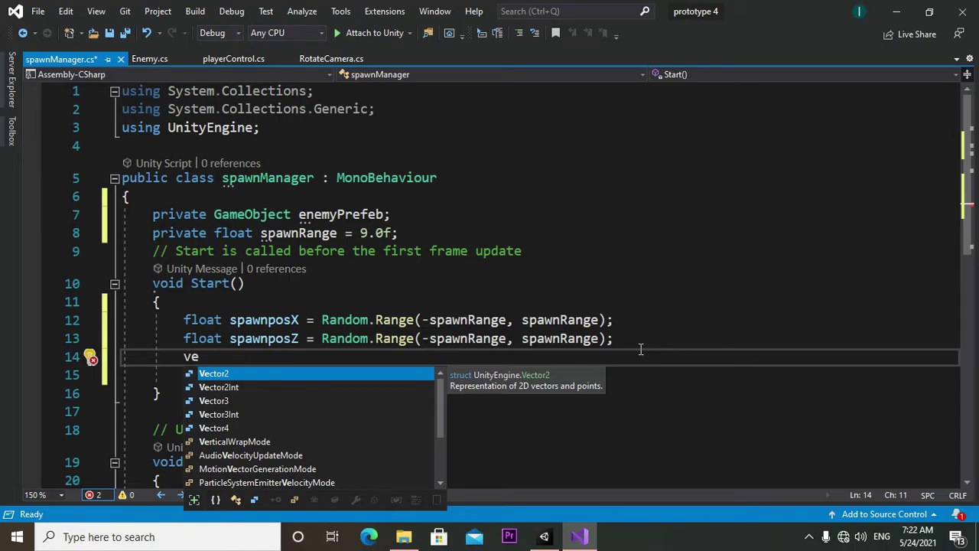
pyautogui.press('Down')
pyautogui.press('Down')
pyautogui.press('Tab')
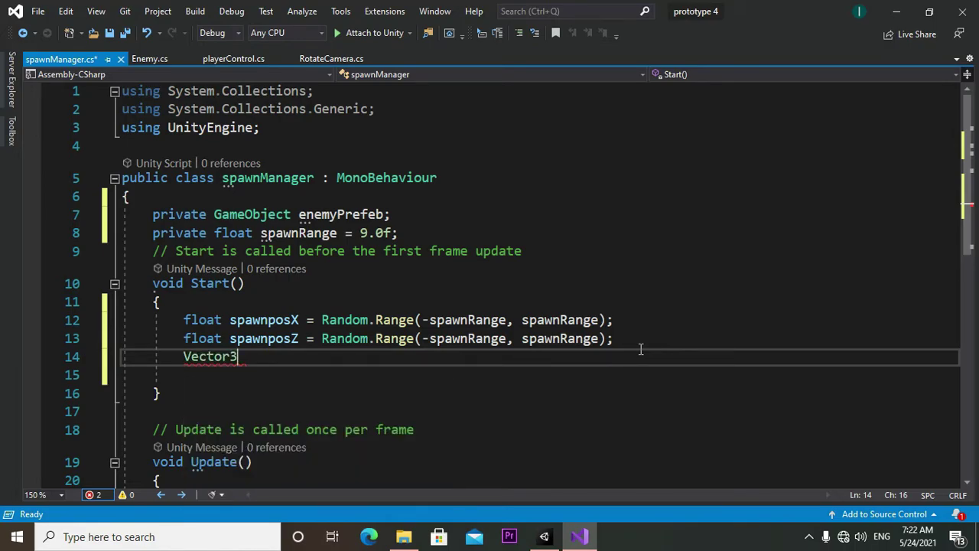
pyautogui.write(' rand')
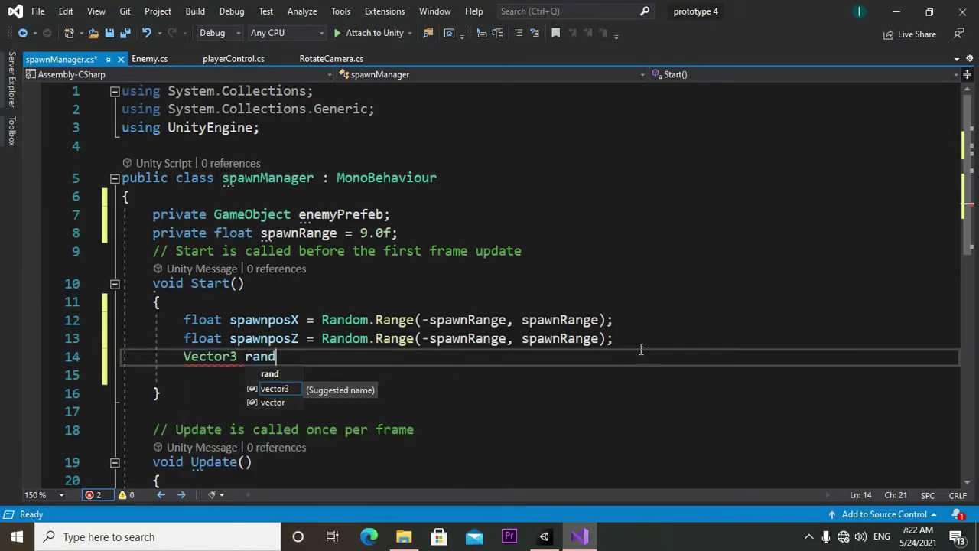
pyautogui.write('om')
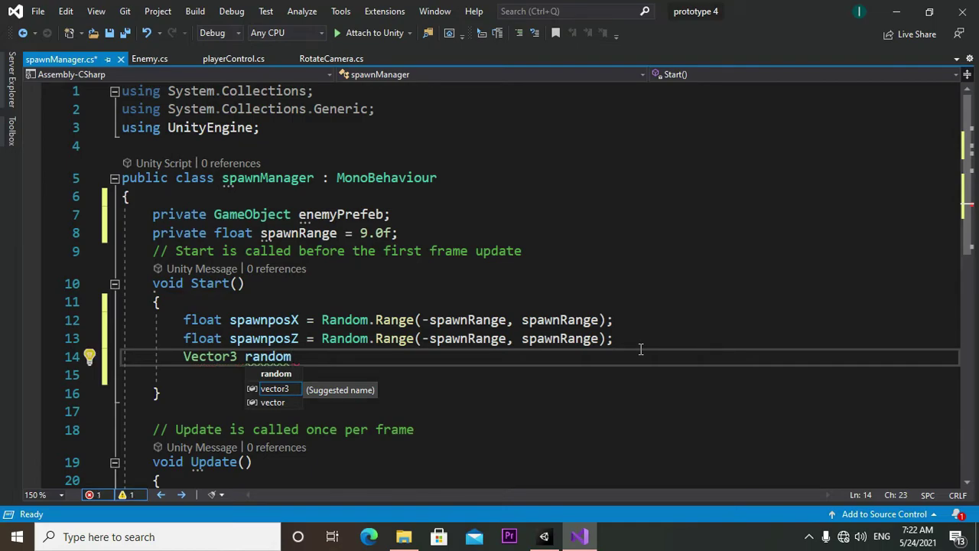
pyautogui.write('Pos')
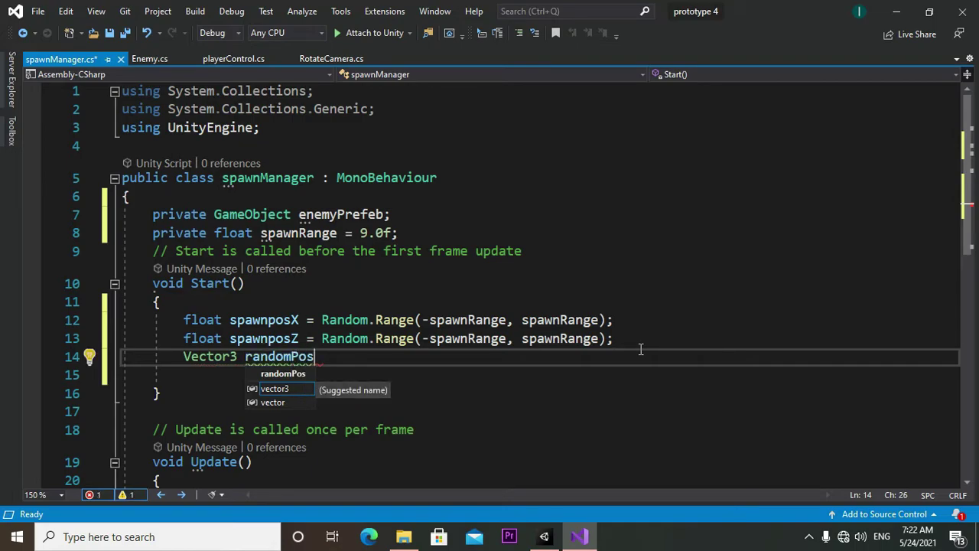
pyautogui.press('Escape')
pyautogui.write('=')
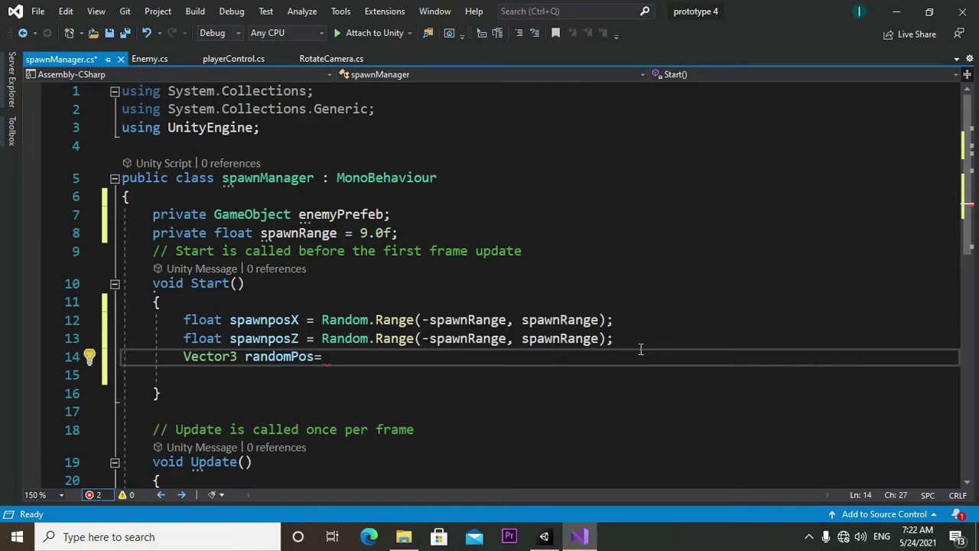
pyautogui.write('new')
pyautogui.press('Escape')
# Complete it as new Vector3(spawnposX, 0, spawnposZ); and start a fresh line
pyautogui.write(' Ve')
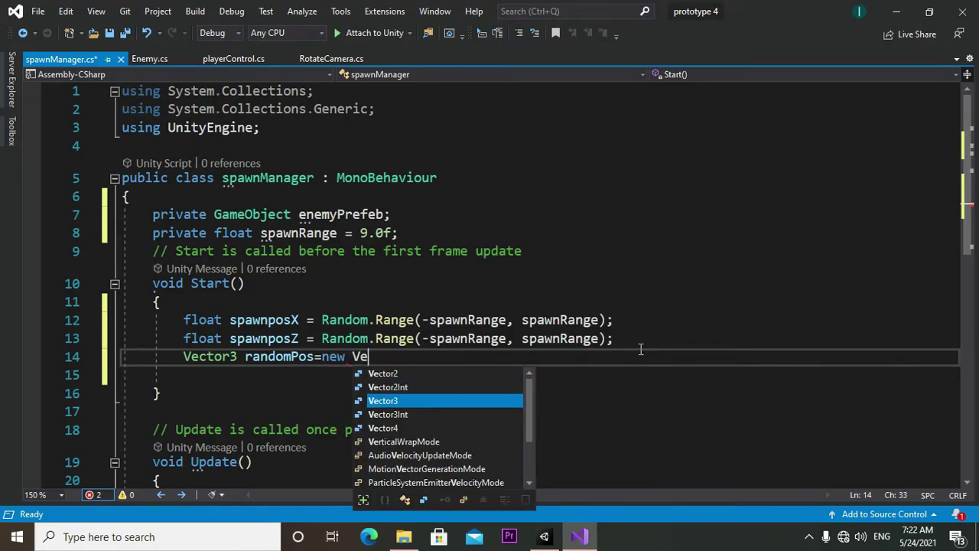
pyautogui.press('Tab')
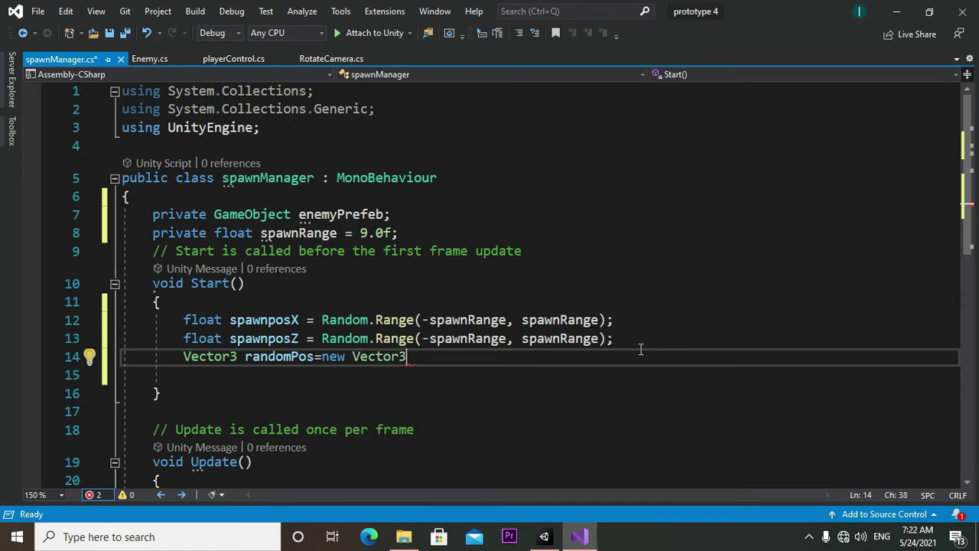
pyautogui.write('(s')
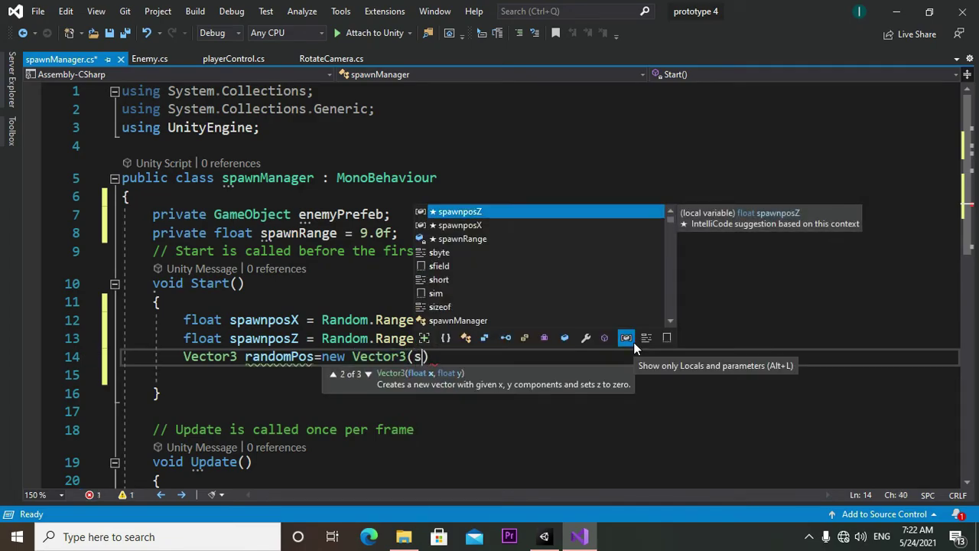
pyautogui.write('pa')
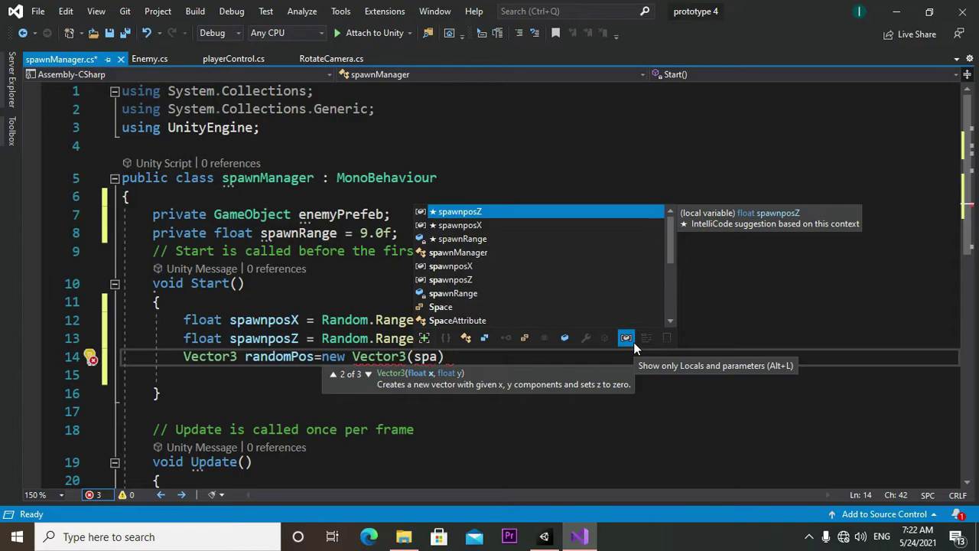
pyautogui.write('wn')
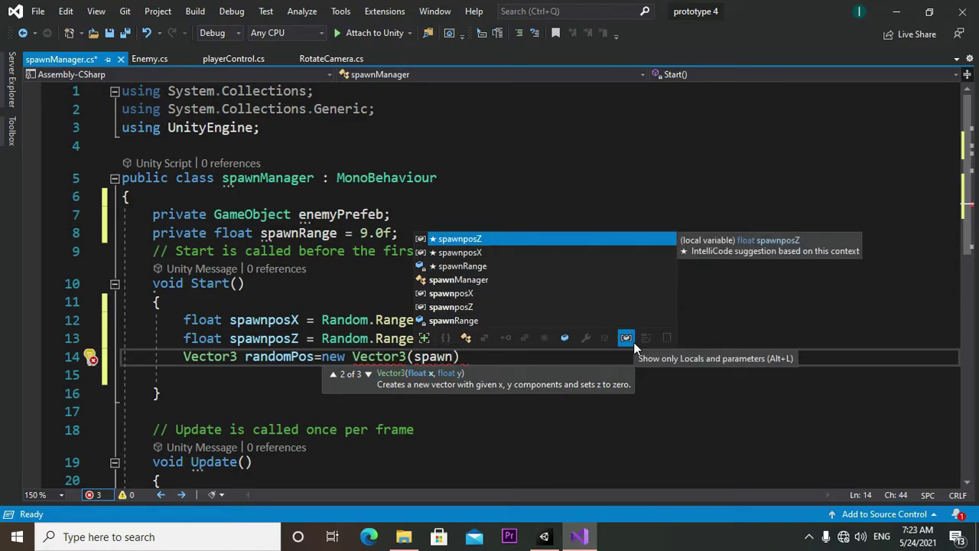
pyautogui.press('Down')
pyautogui.press('Tab')
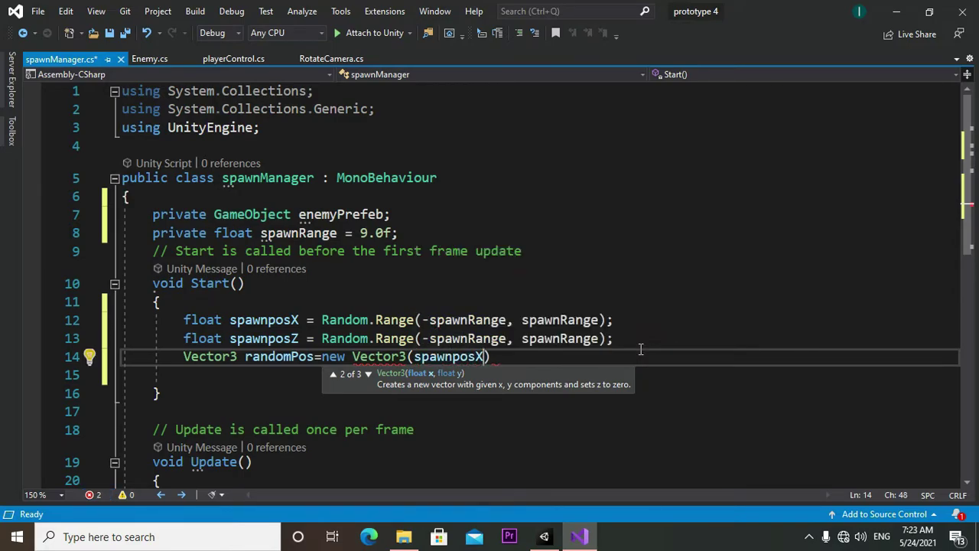
pyautogui.write(',')
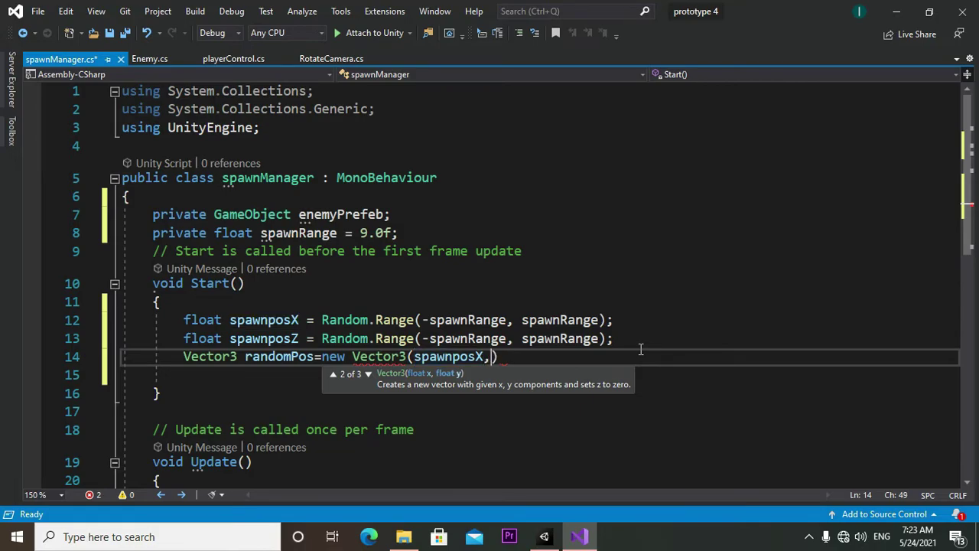
pyautogui.write('0,')
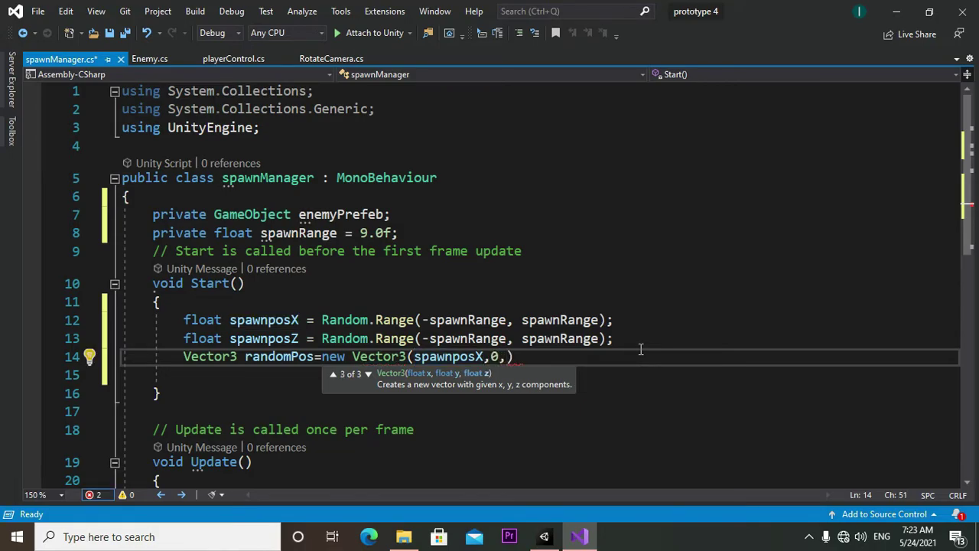
pyautogui.write('s')
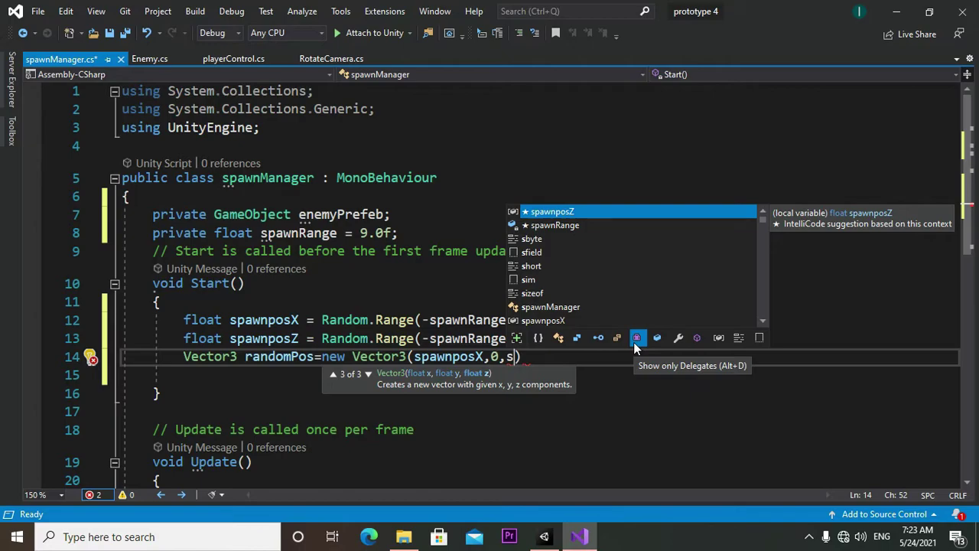
pyautogui.press('Tab')
pyautogui.write(');')
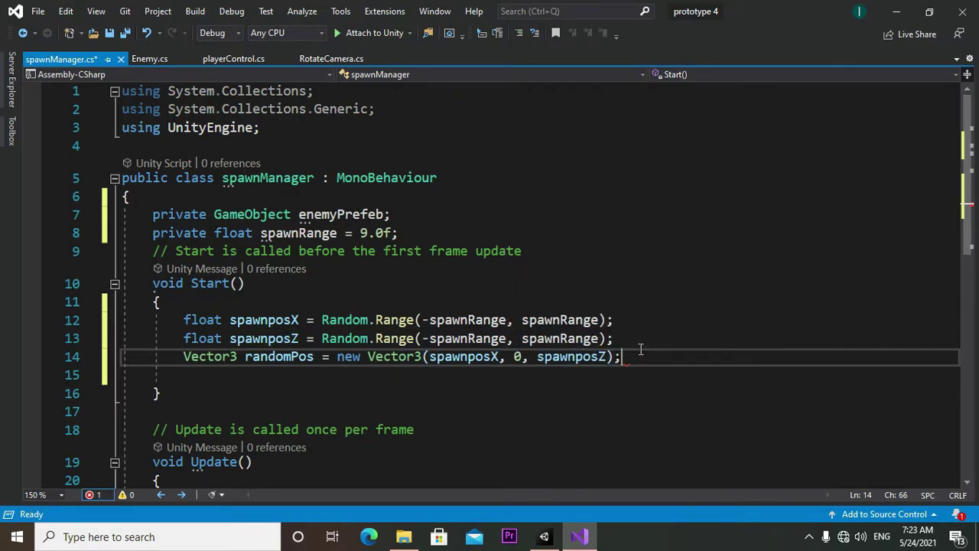
pyautogui.press('Return')
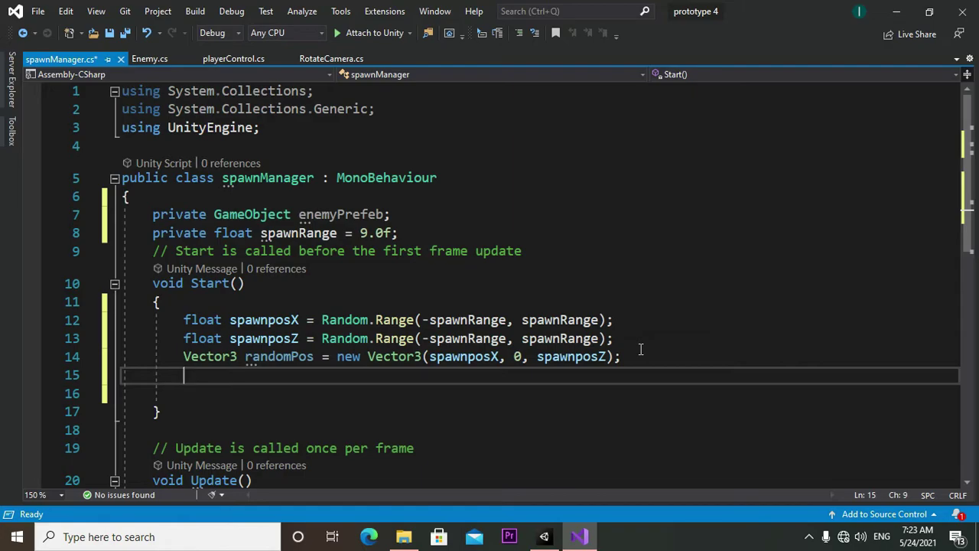
# Write Instantiate(enemyPrefeb, randomPos, enemyPrefeb.transform.rotation); in Start
pyautogui.write('I')
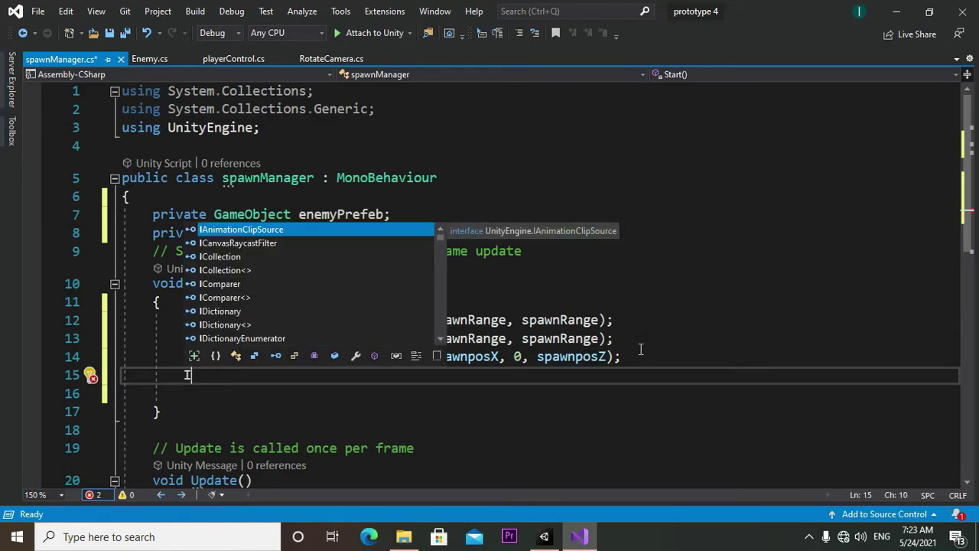
pyautogui.write('ns')
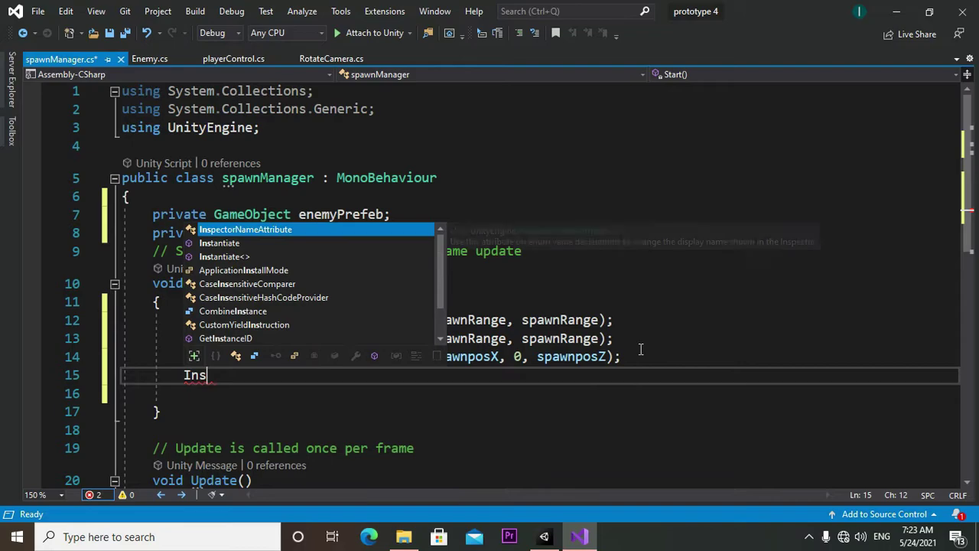
pyautogui.press('Down')
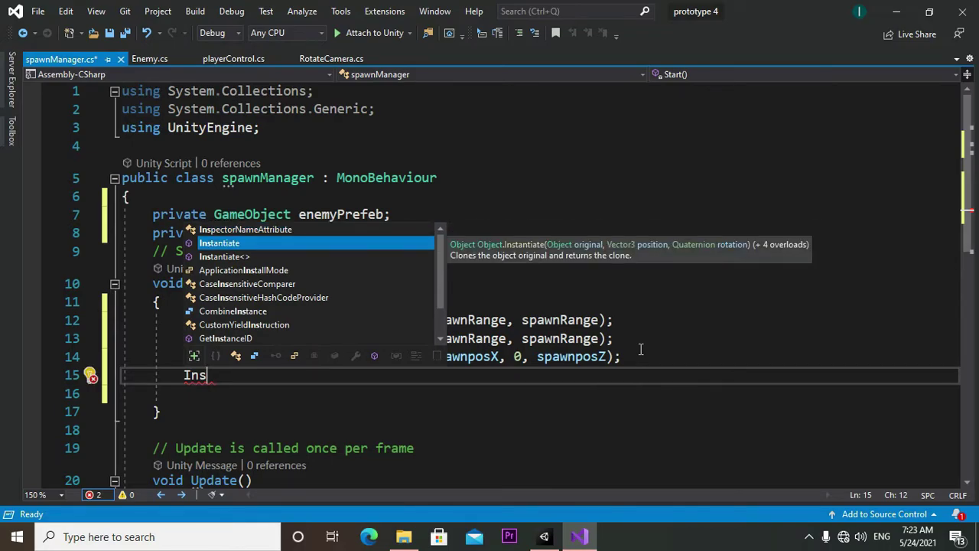
pyautogui.press('Tab')
pyautogui.write('(')
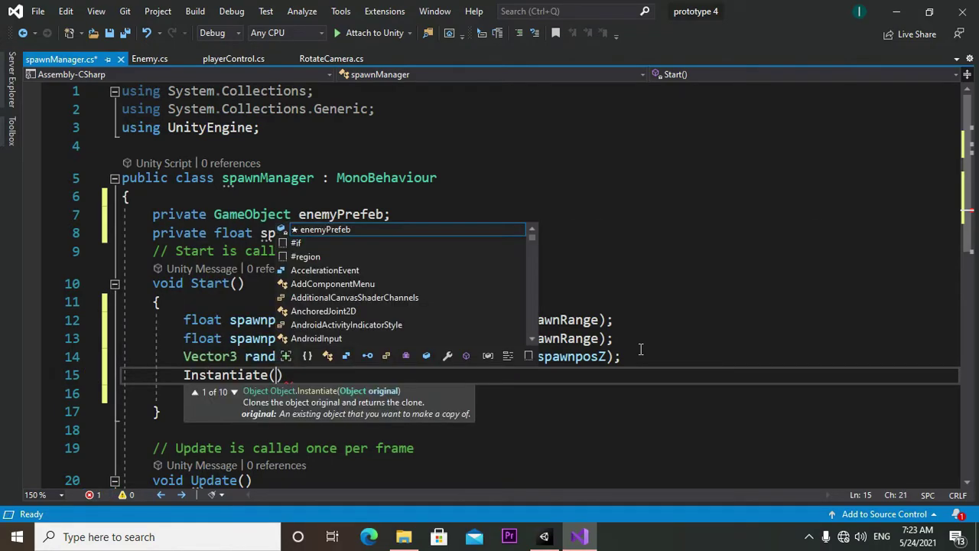
pyautogui.write('ene')
pyautogui.press('Tab')
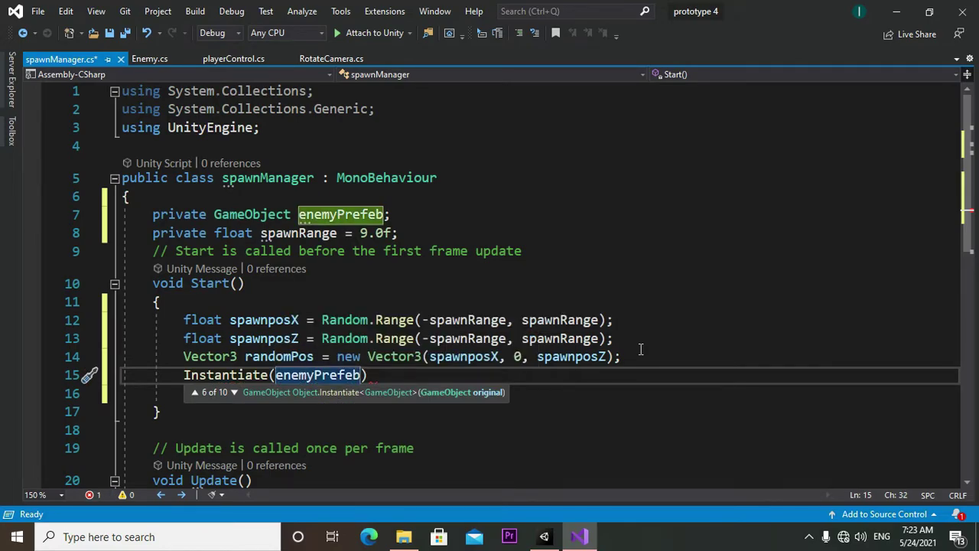
pyautogui.write(',rand')
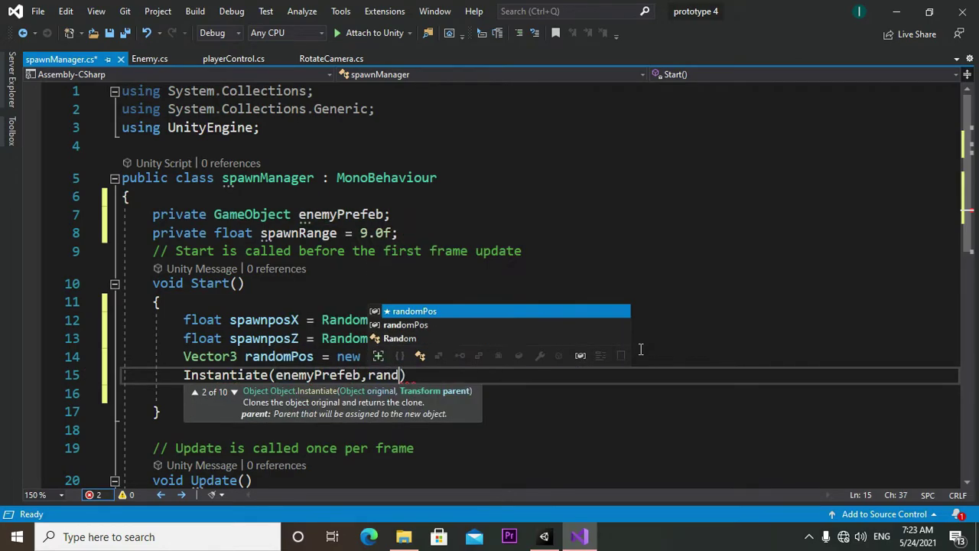
pyautogui.write('om')
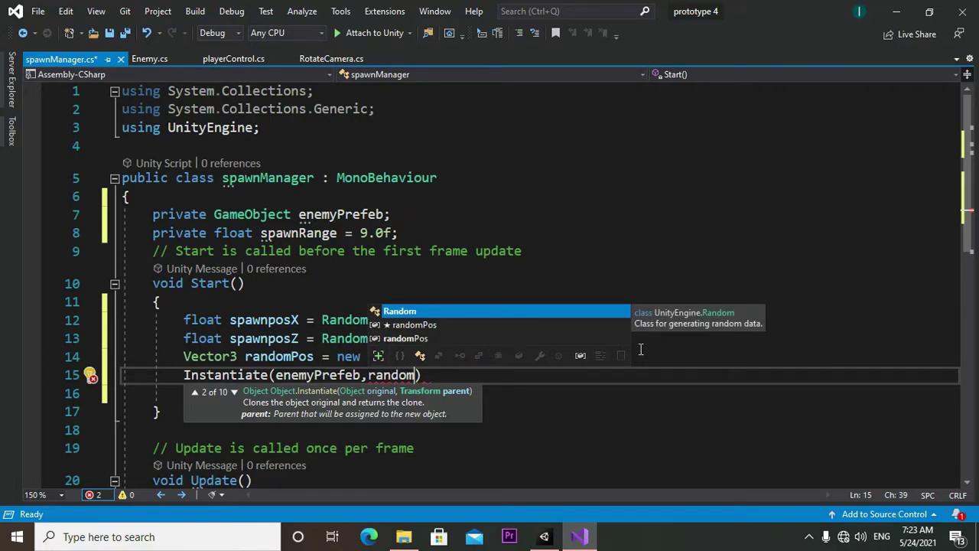
pyautogui.write('Pos')
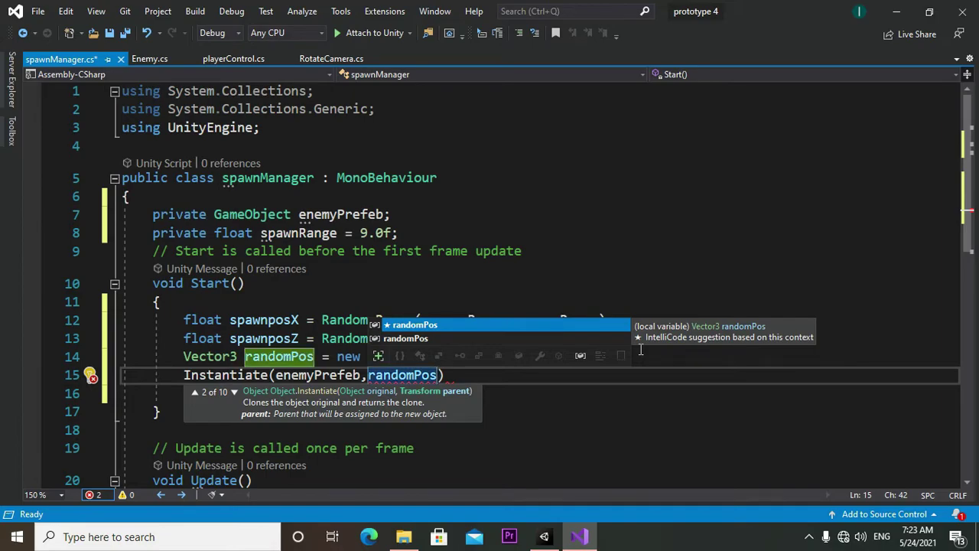
pyautogui.write(',enem')
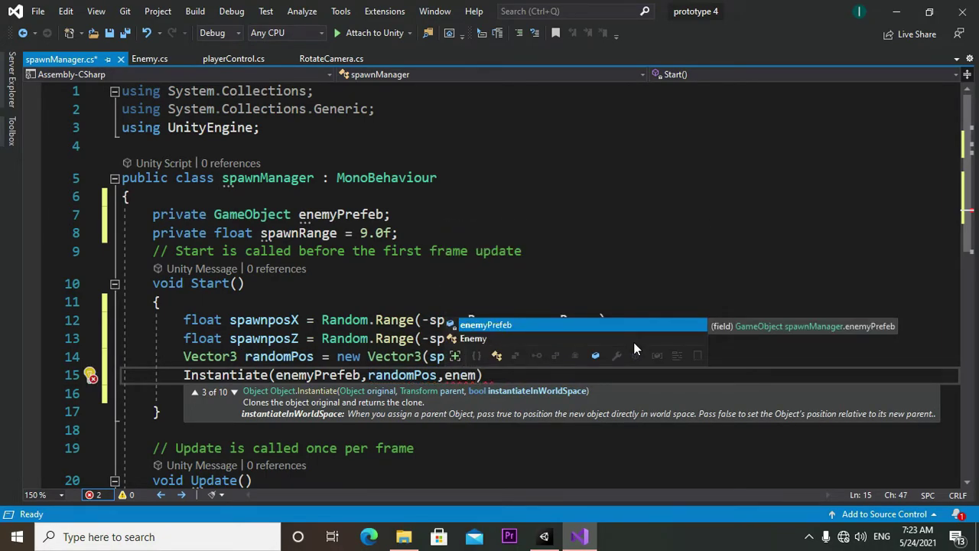
pyautogui.press('Tab')
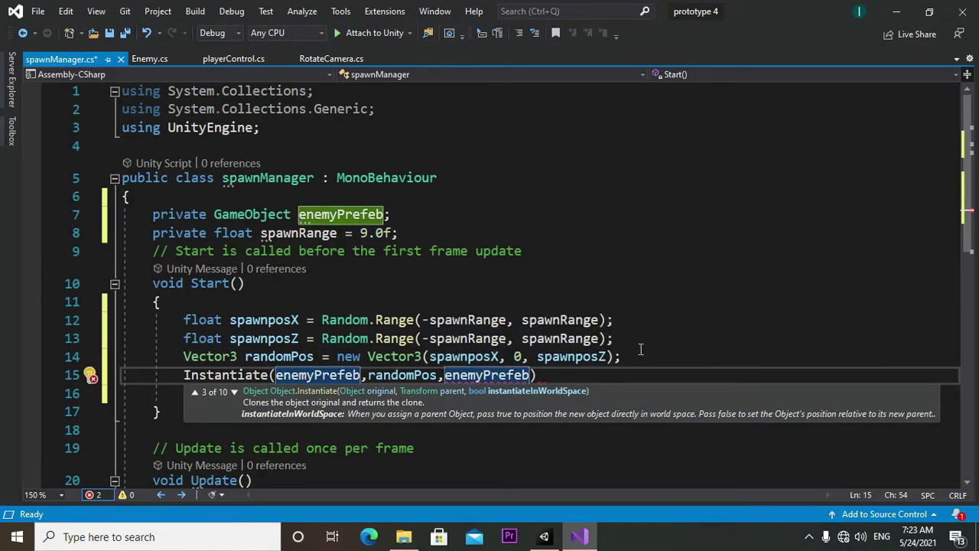
pyautogui.write('.tra')
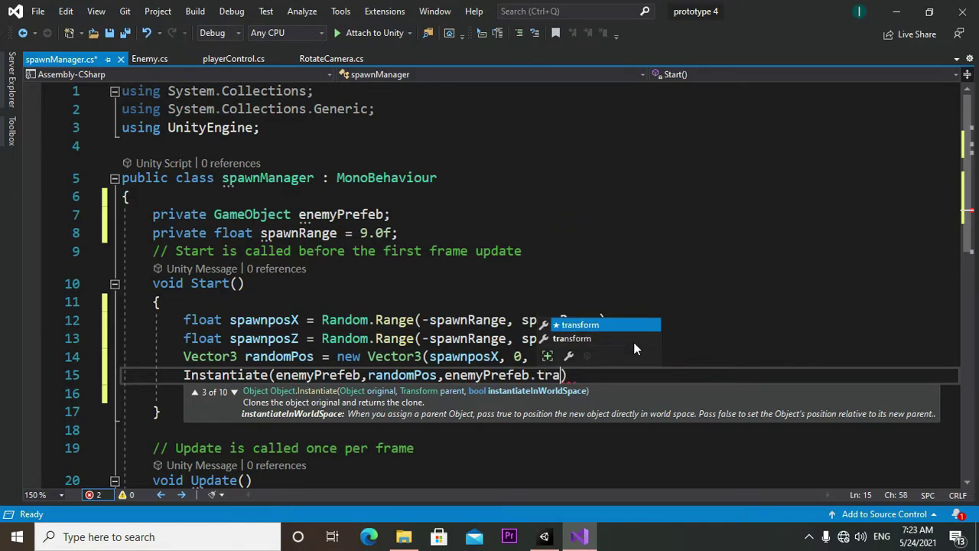
pyautogui.write('n')
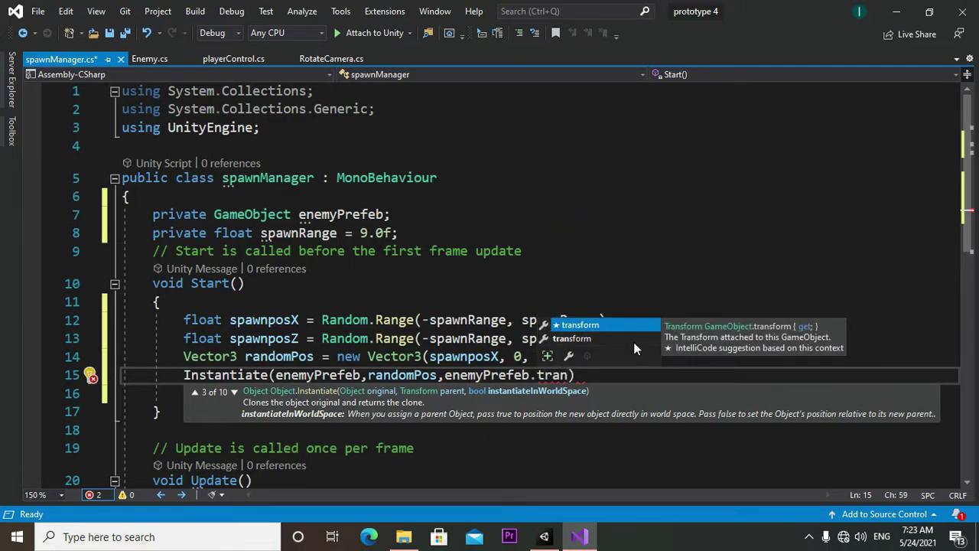
pyautogui.press('Tab')
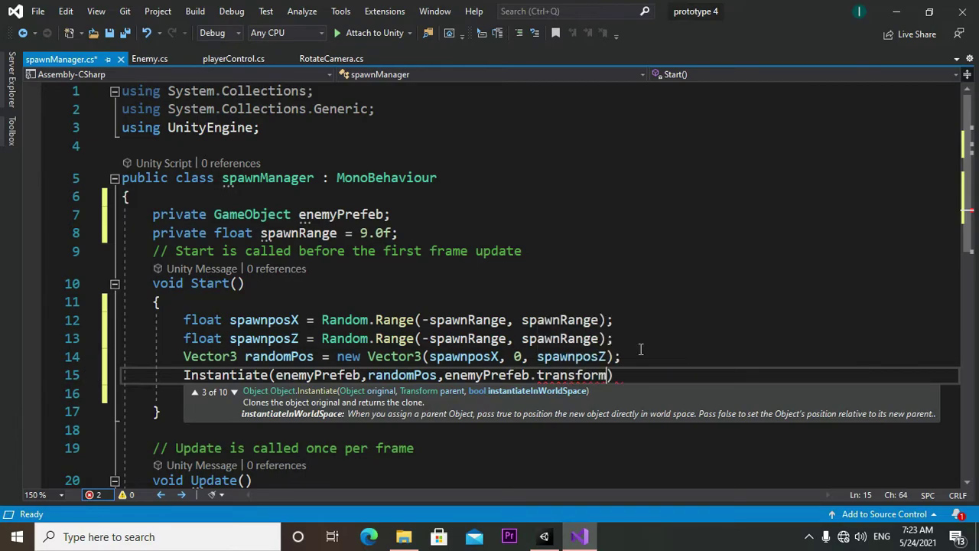
pyautogui.write('.r')
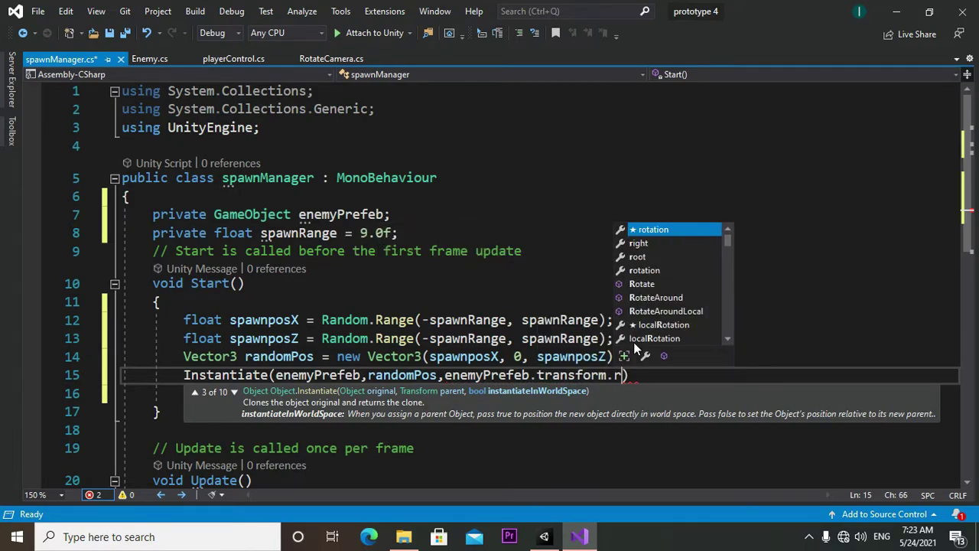
pyautogui.write('ota')
pyautogui.press('Tab')
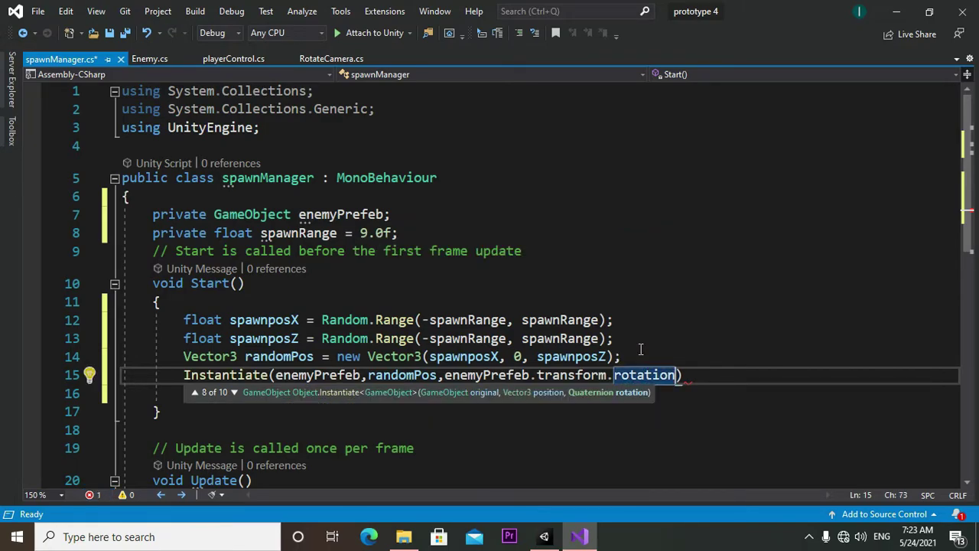
pyautogui.write(')')
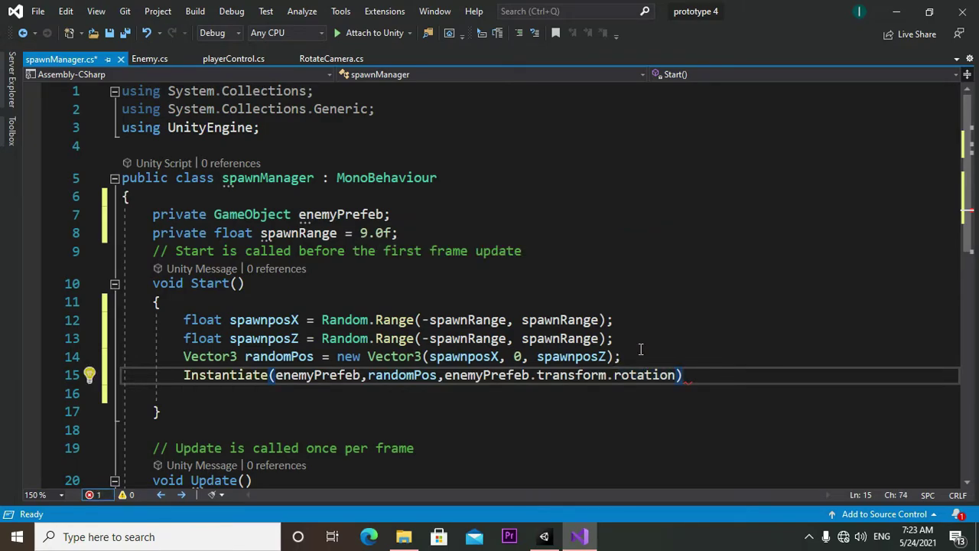
pyautogui.write(';')
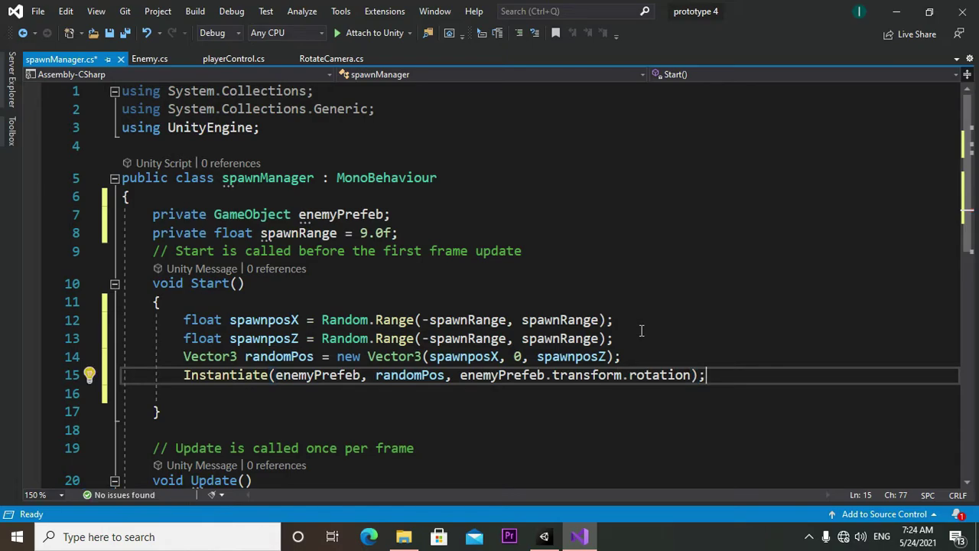
# Save spawnManager.cs
pyautogui.scroll(-2, 641, 330)
pyautogui.scroll(2, 641, 331)
pyautogui.click(111, 33)
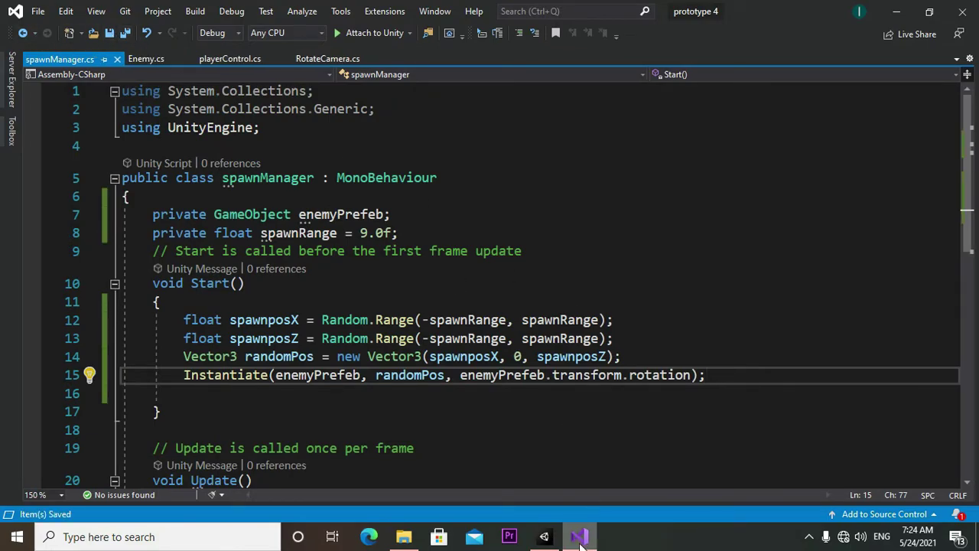
# Switch to Unity and run a brief play test, then stop it
pyautogui.click(544, 536)
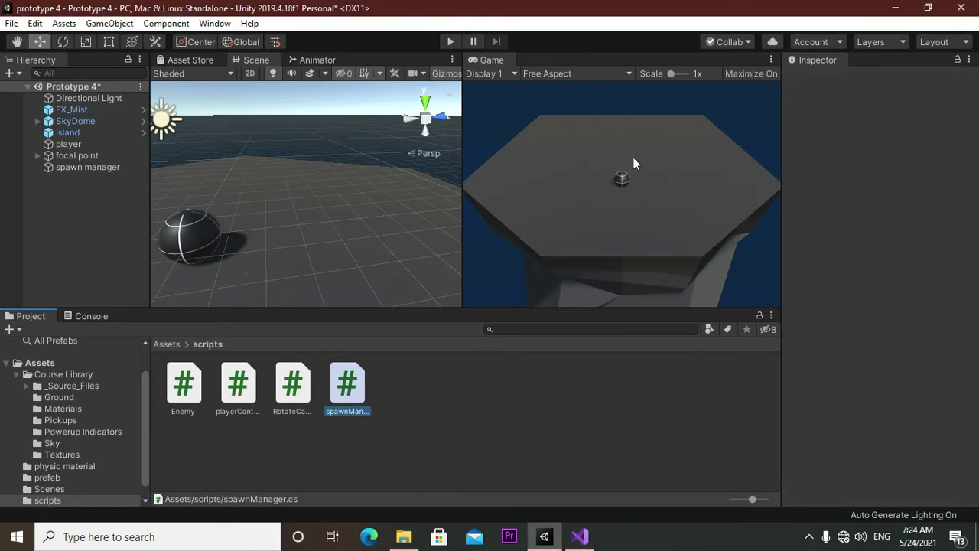
pyautogui.click(451, 42)
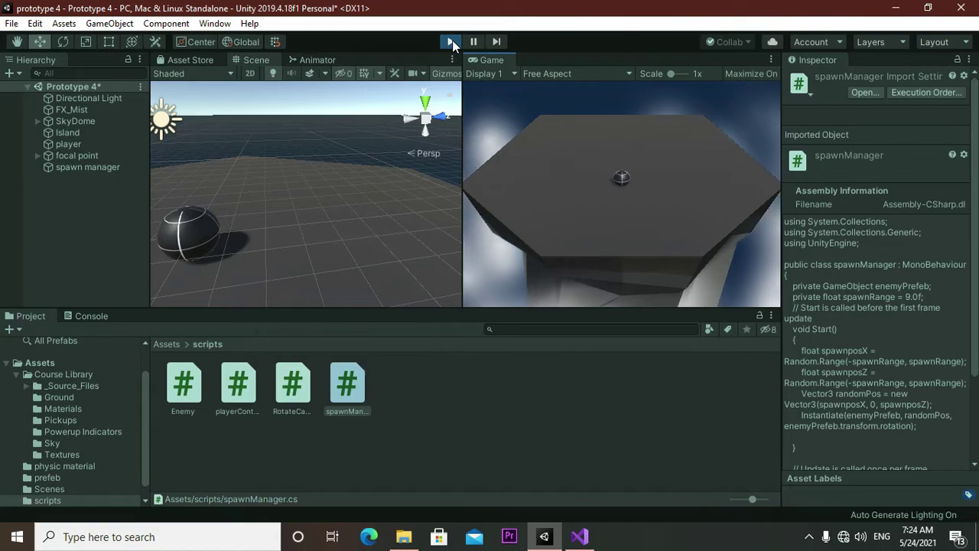
pyautogui.click(452, 42)
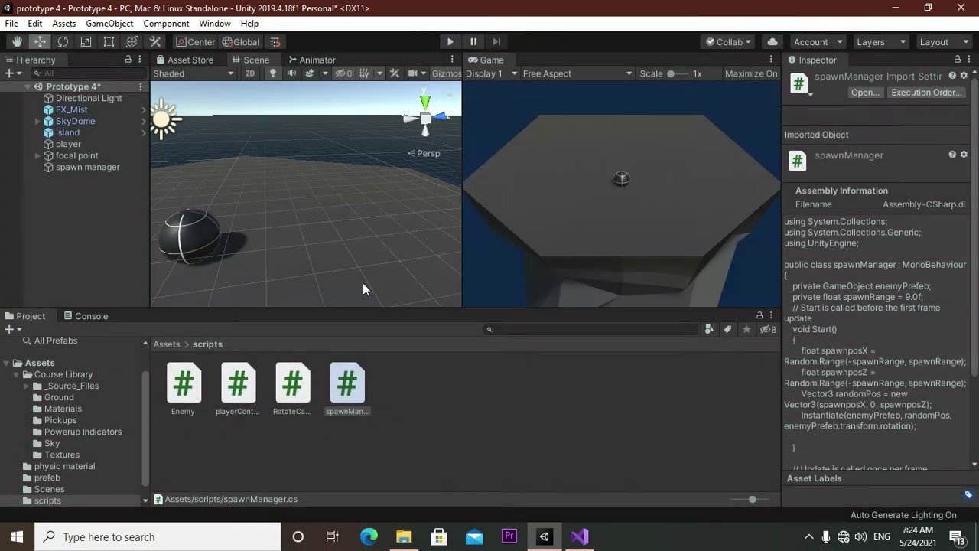
# Inspect the spawn manager object and its spawnManager script, checking the code in Visual Studio
pyautogui.click(42, 167)
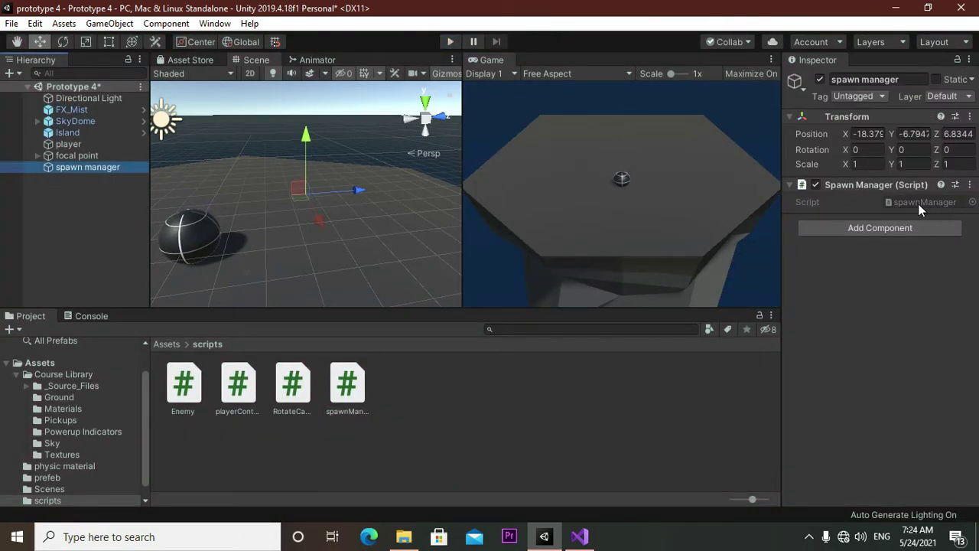
pyautogui.click(352, 394)
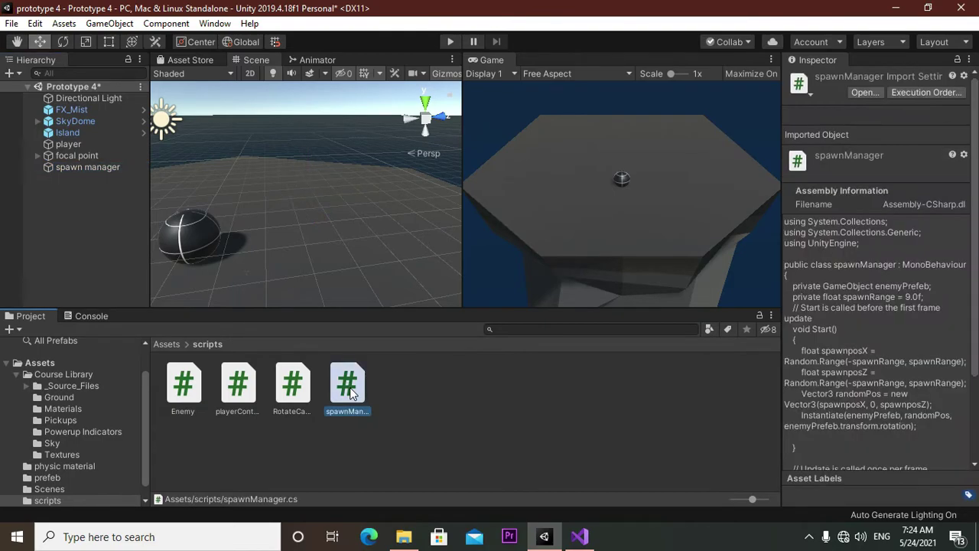
pyautogui.click(96, 170)
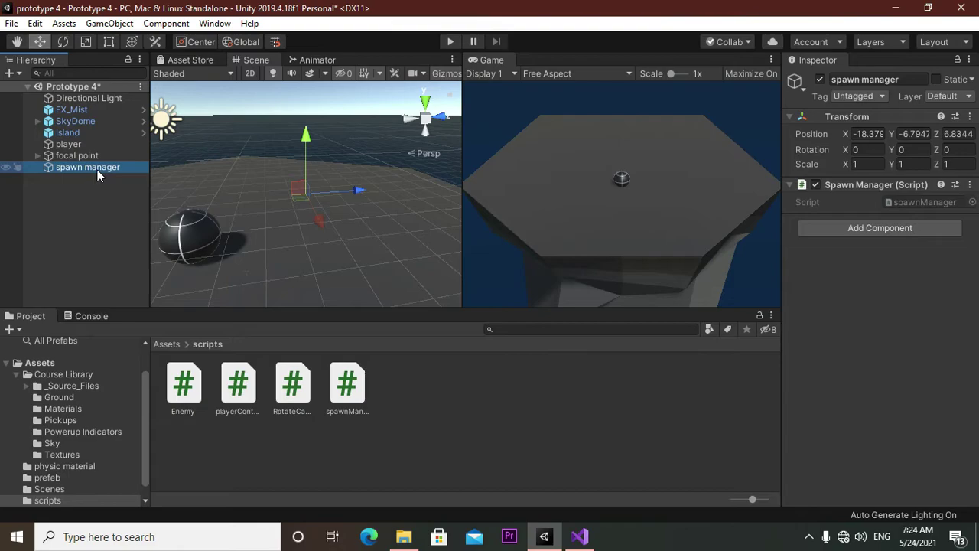
pyautogui.doubleClick(892, 202)
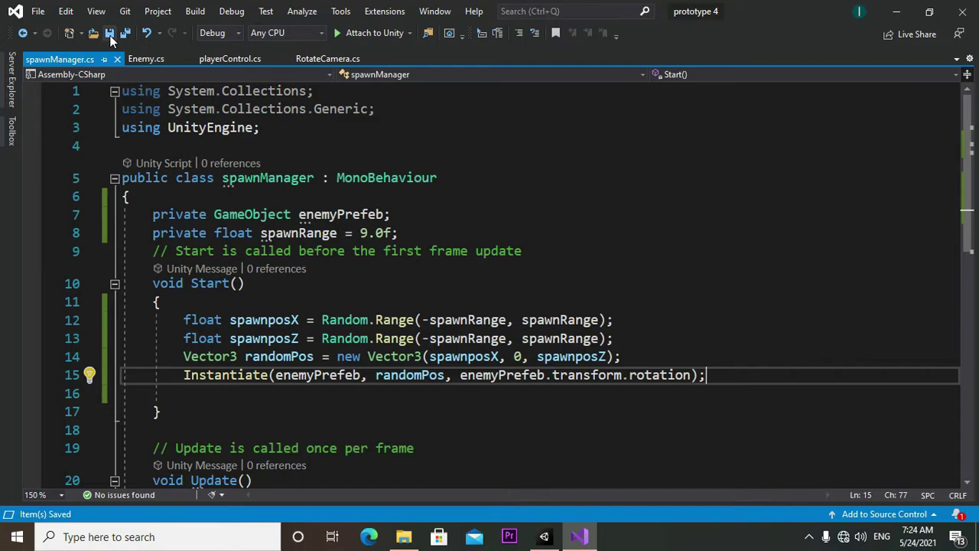
pyautogui.scroll(-4, 375, 276)
pyautogui.scroll(4, 376, 277)
pyautogui.click(556, 543)
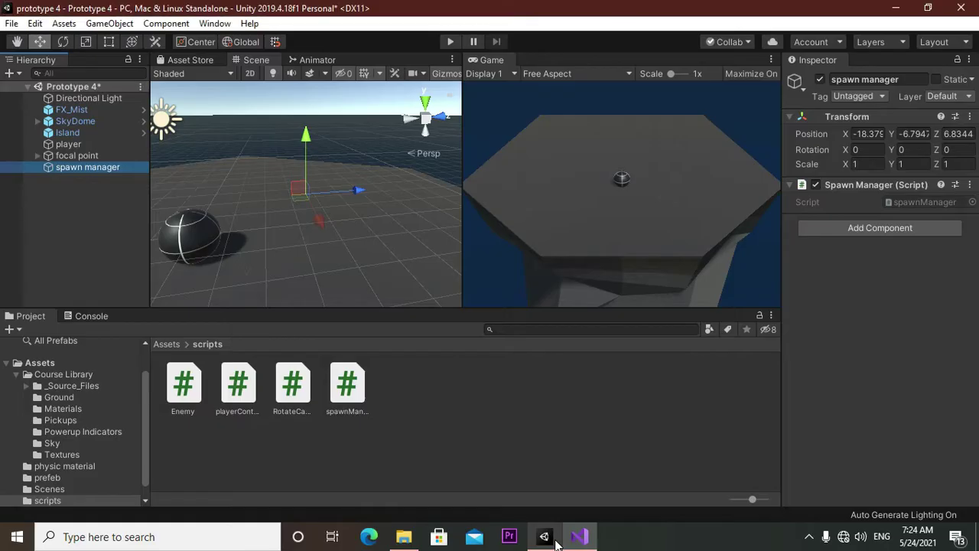
# Remove an accidentally added duplicate Spawn Manager component, then preview spawnManager's source in the Inspector
pyautogui.click(813, 205)
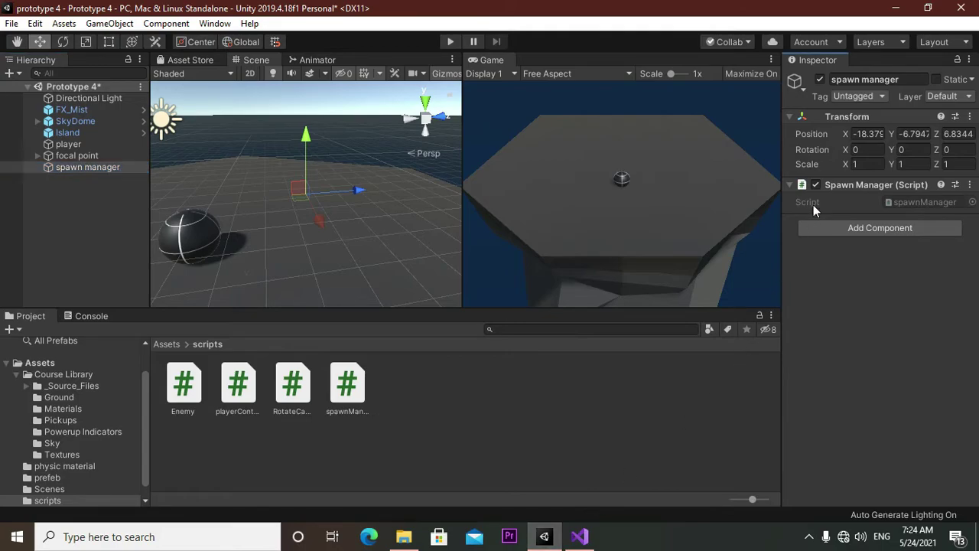
pyautogui.moveTo(346, 384); pyautogui.dragTo(62, 170)
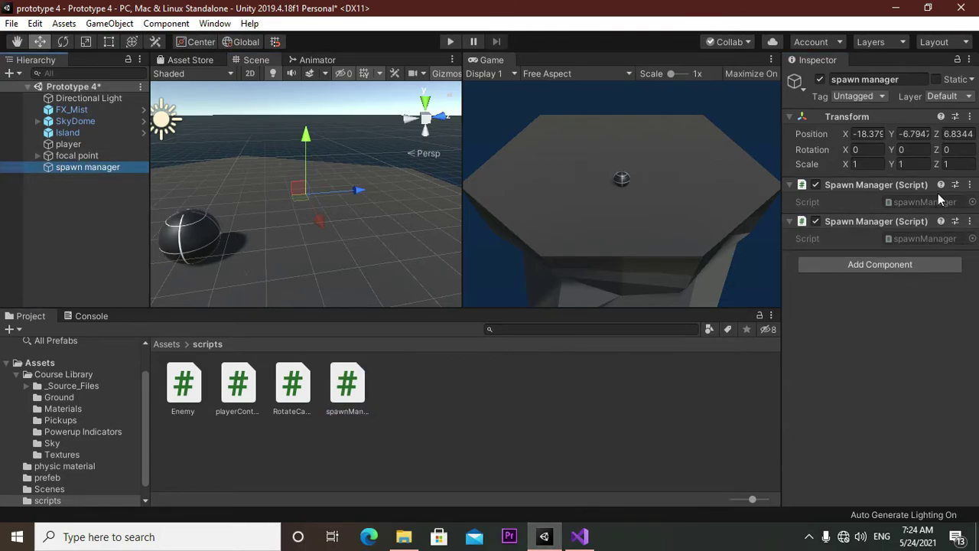
pyautogui.click(870, 195)
pyautogui.rightClick(864, 188)
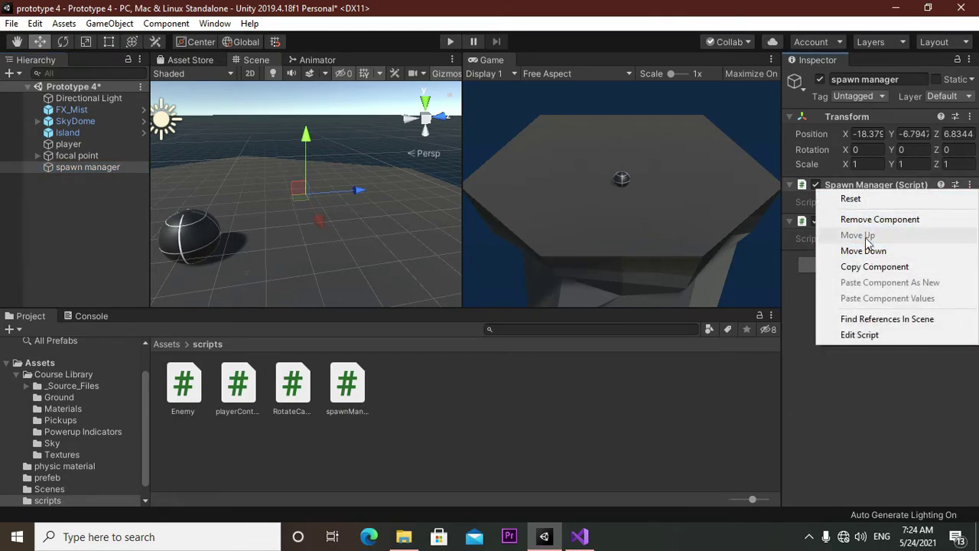
pyautogui.click(866, 220)
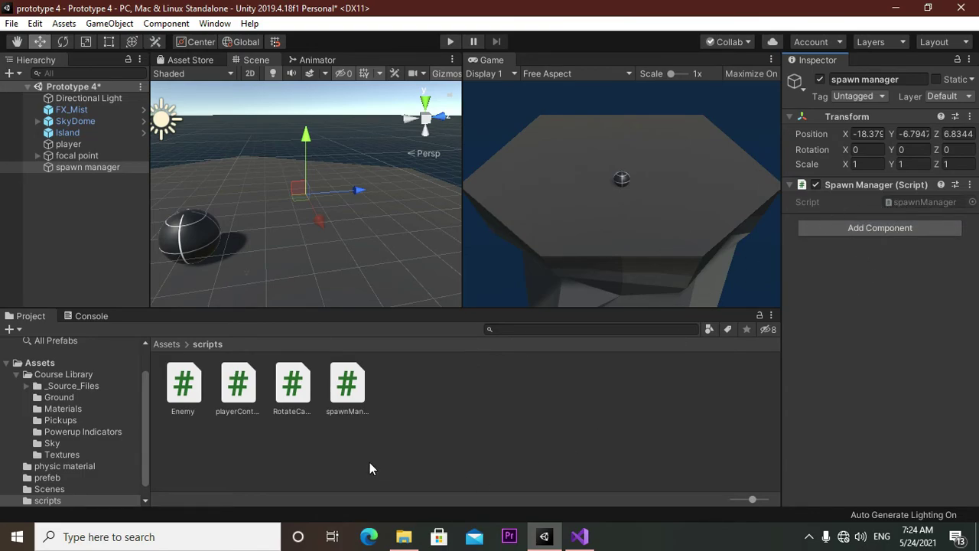
pyautogui.click(351, 394)
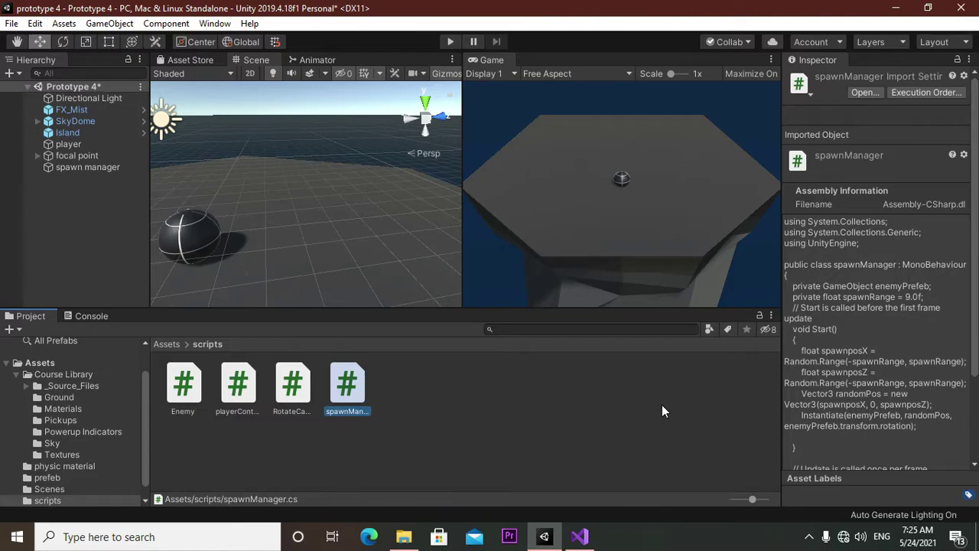
# Change enemyPrefeb from private to public in spawnManager.cs, save it, and return to Unity
pyautogui.doubleClick(374, 392)
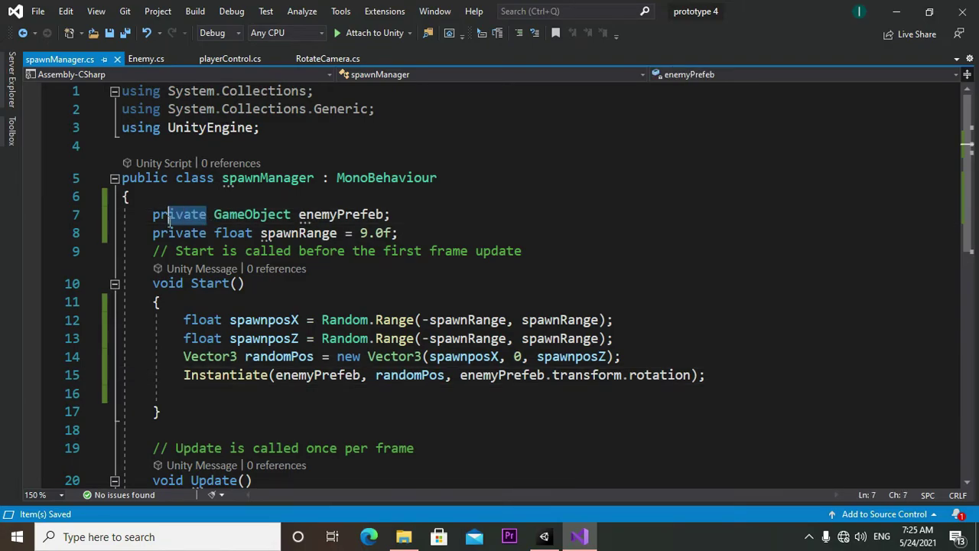
pyautogui.moveTo(173, 219); pyautogui.dragTo(153, 219)
pyautogui.write('p')
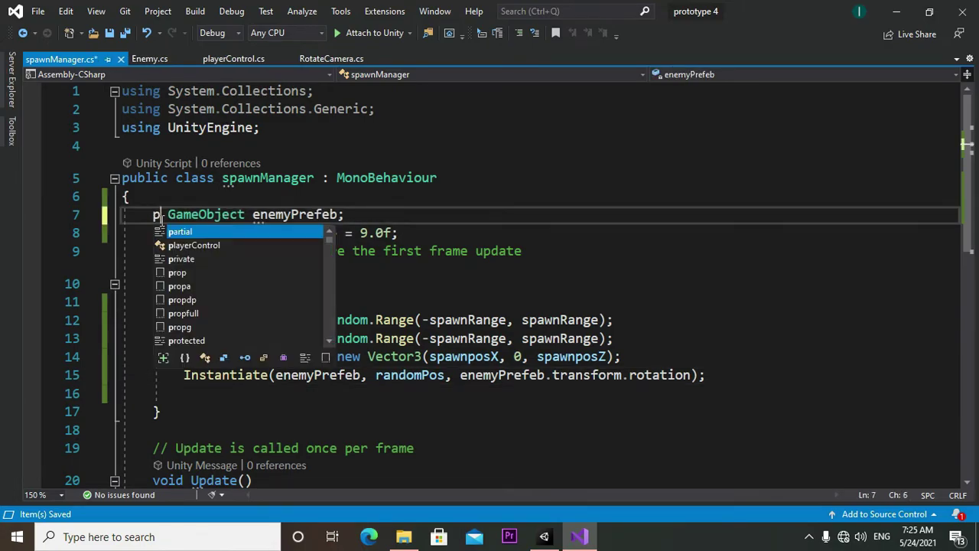
pyautogui.write('ublic')
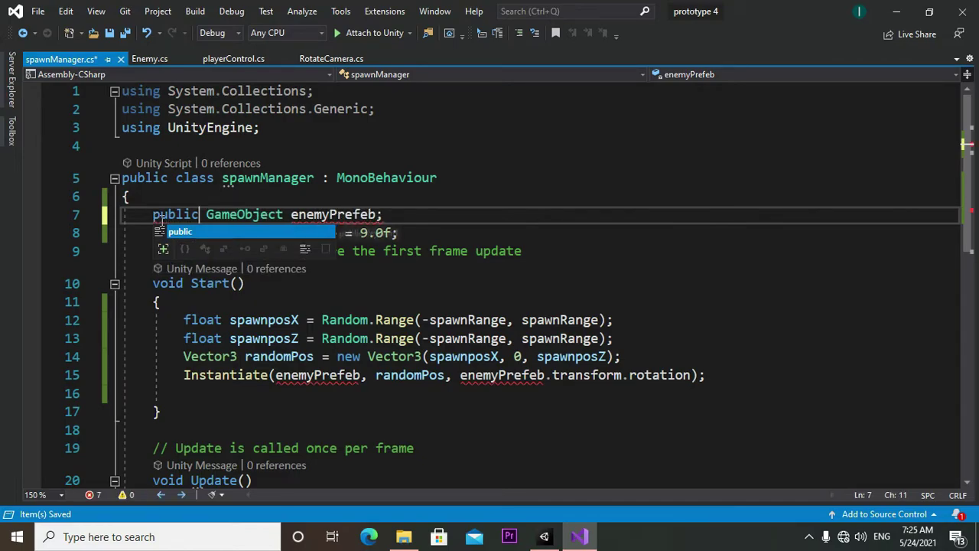
pyautogui.click(527, 203)
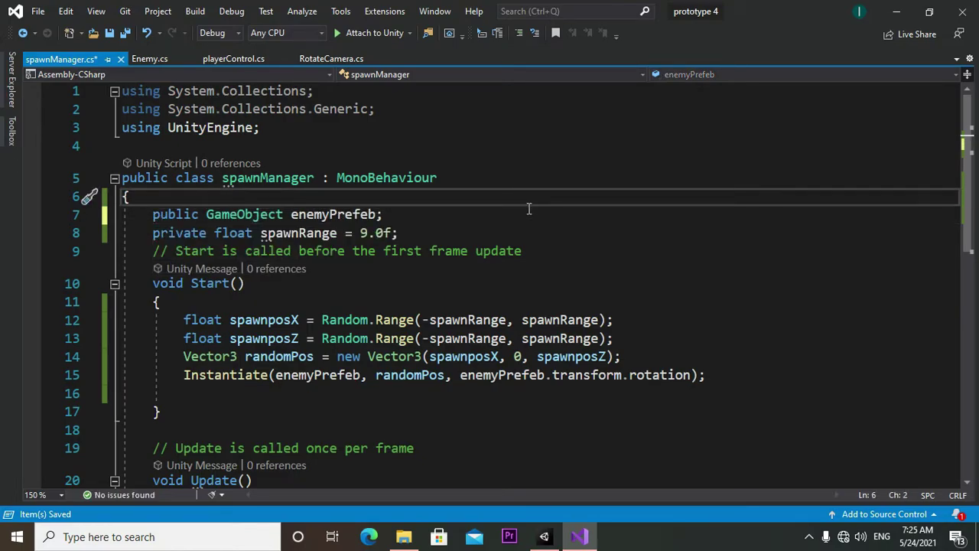
pyautogui.hotkey('ctrl', 's')
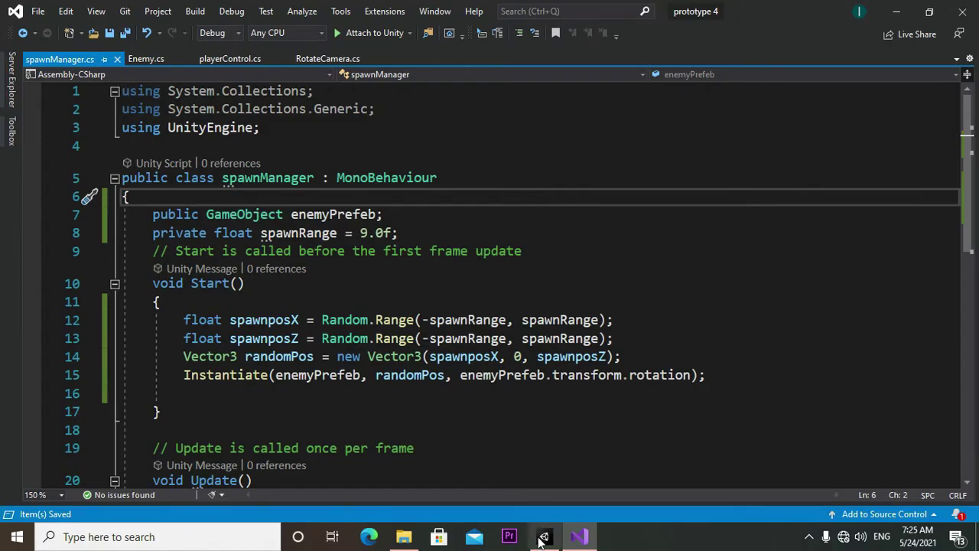
pyautogui.click(543, 536)
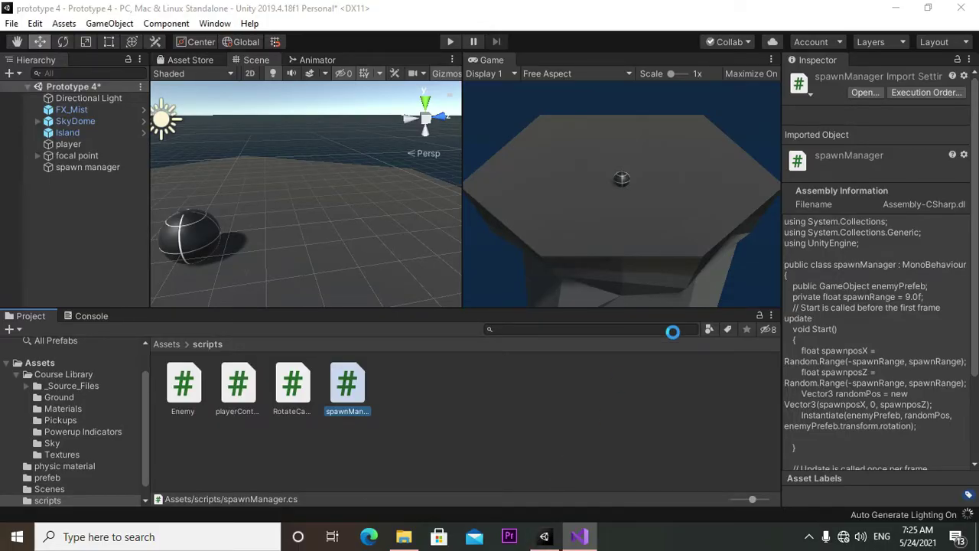
# Assign the enemy prefab from the prefeb folder to spawn manager's Enemy Prefab field and start playing
pyautogui.click(75, 168)
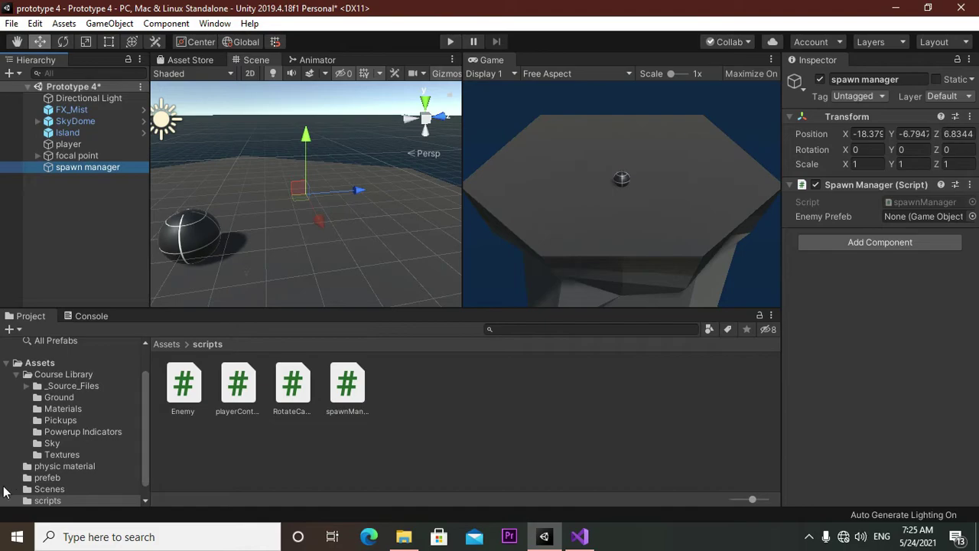
pyautogui.click(23, 364)
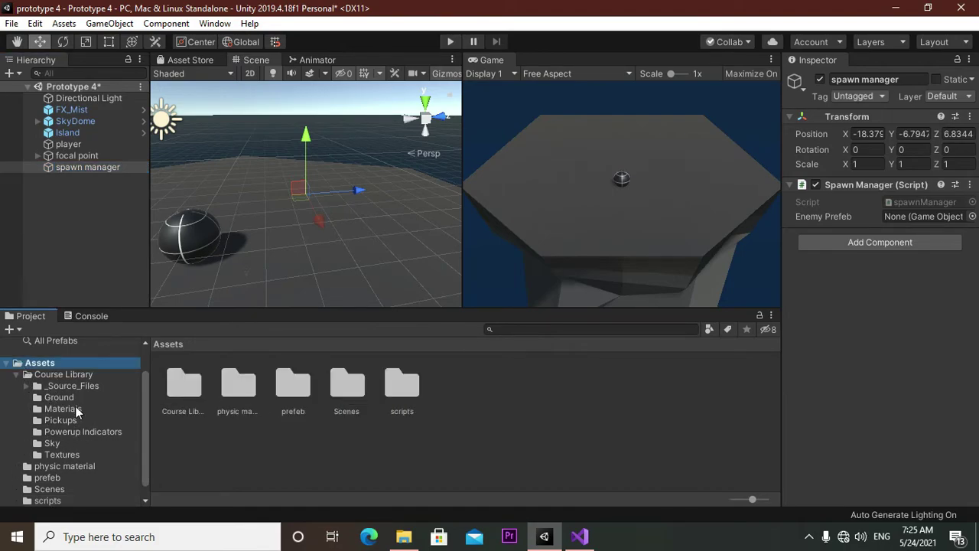
pyautogui.doubleClick(300, 386)
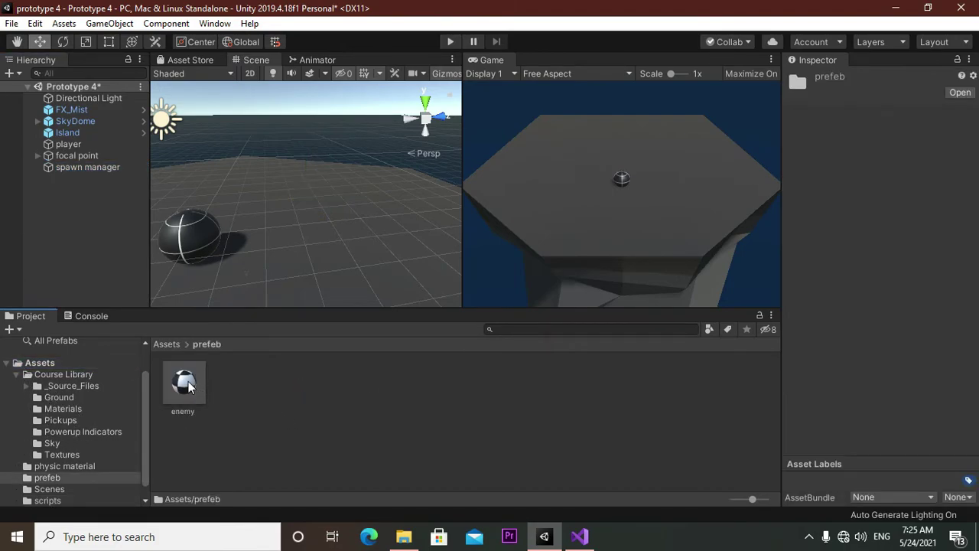
pyautogui.click(72, 168)
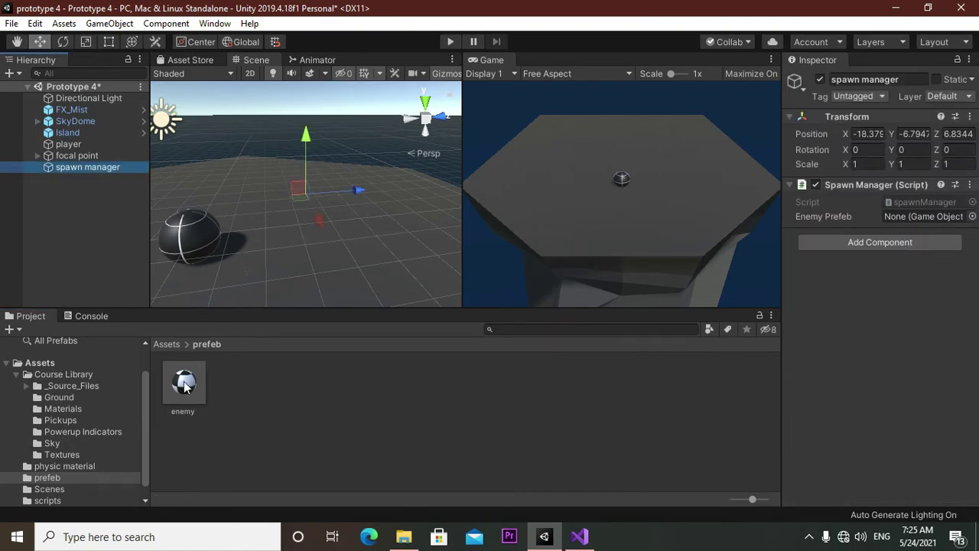
pyautogui.moveTo(184, 382); pyautogui.dragTo(913, 217)
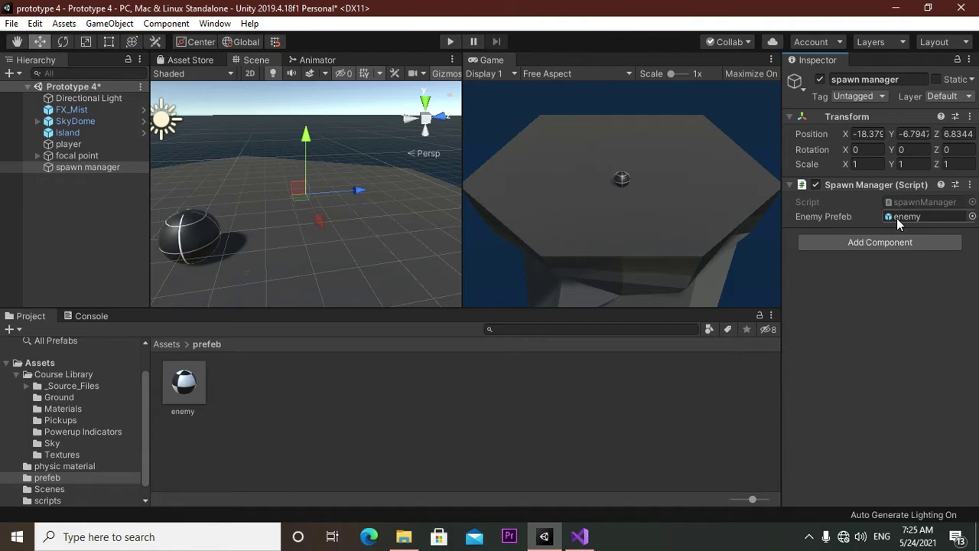
pyautogui.click(452, 40)
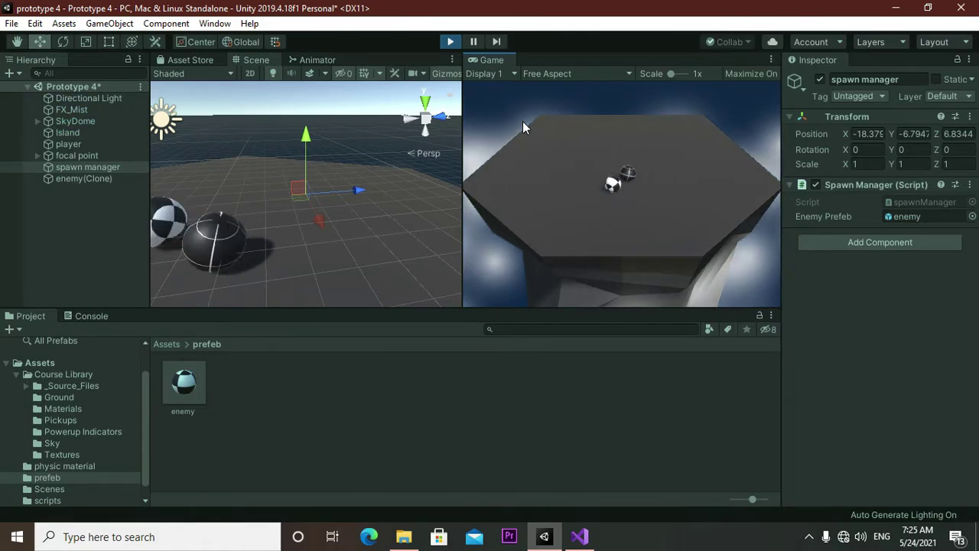
# Start and stop play mode four more times, checking the enemy spawns at a new random spot
pyautogui.click(453, 40)
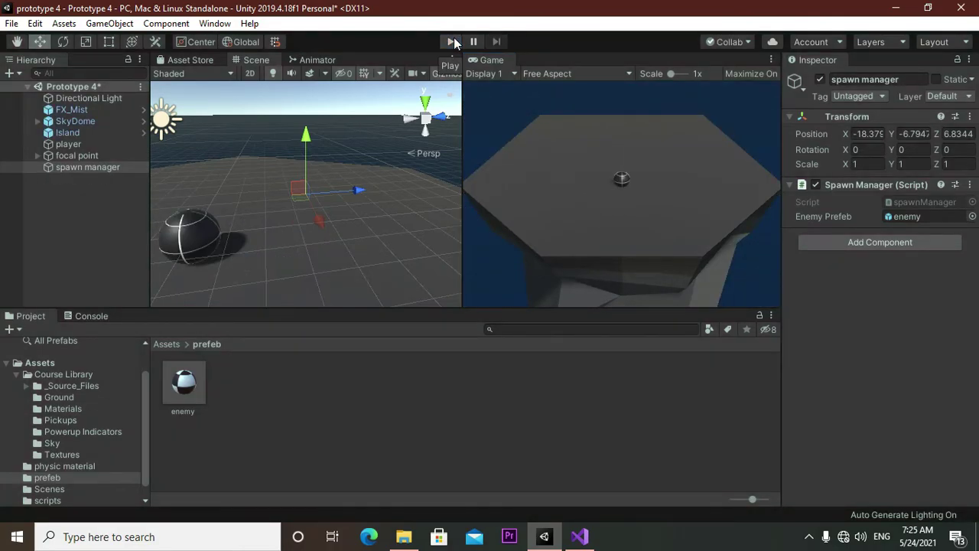
pyautogui.click(455, 43)
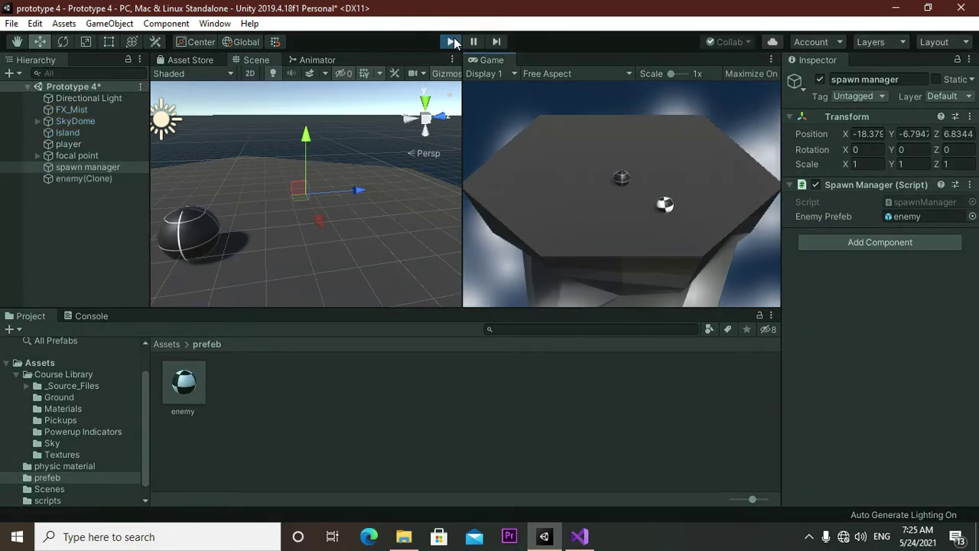
pyautogui.click(454, 43)
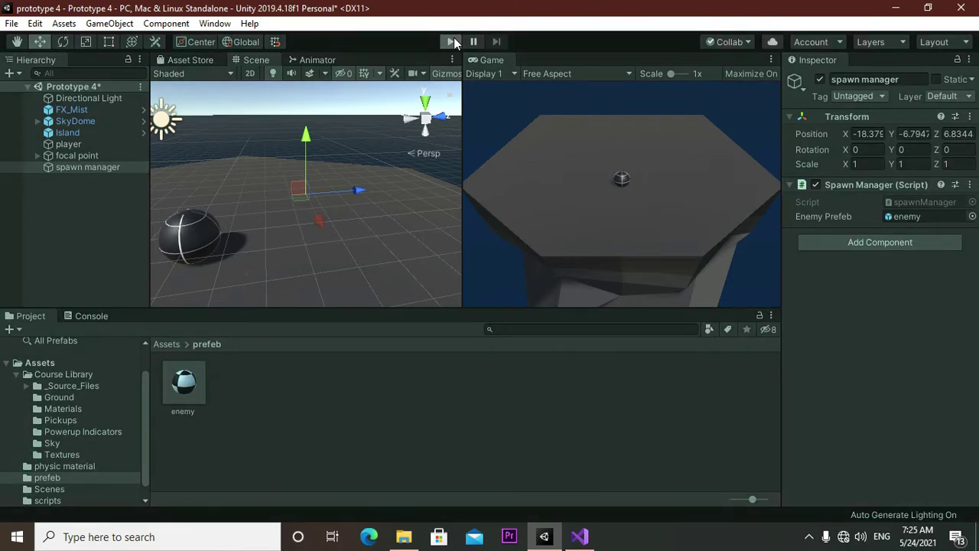
pyautogui.click(454, 42)
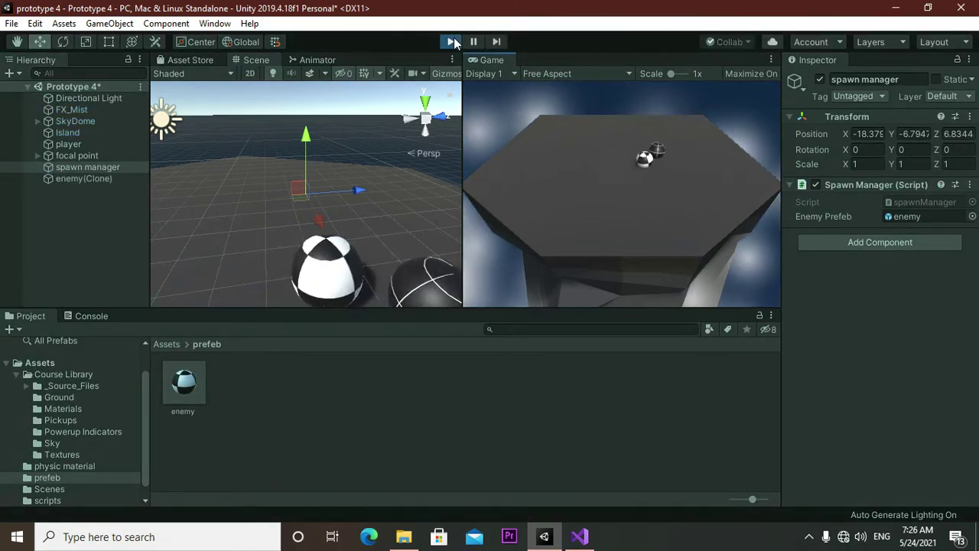
pyautogui.click(454, 43)
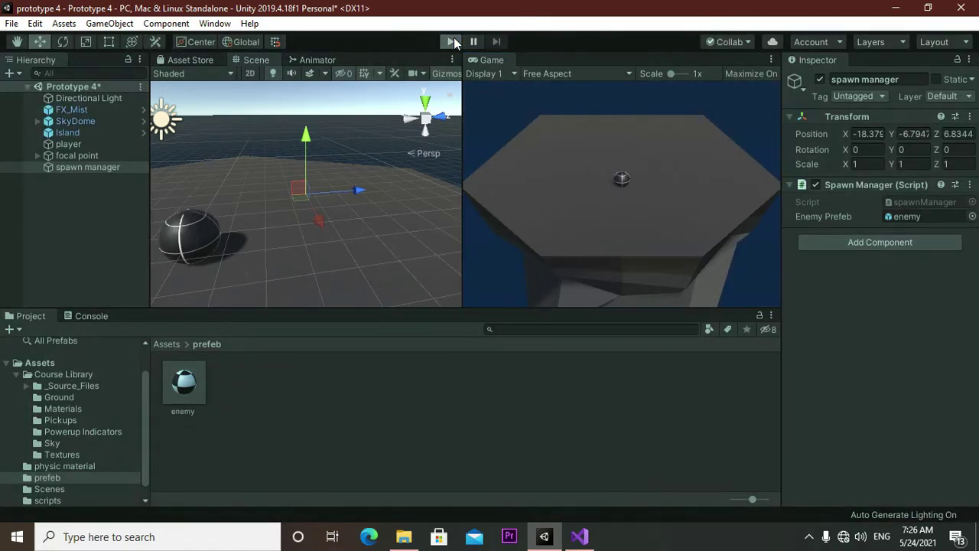
pyautogui.click(454, 42)
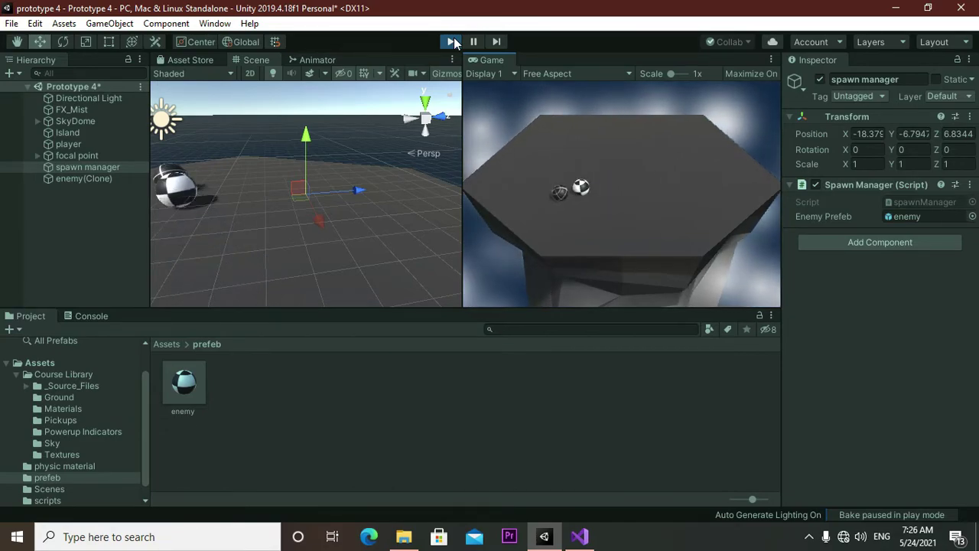
pyautogui.click(454, 41)
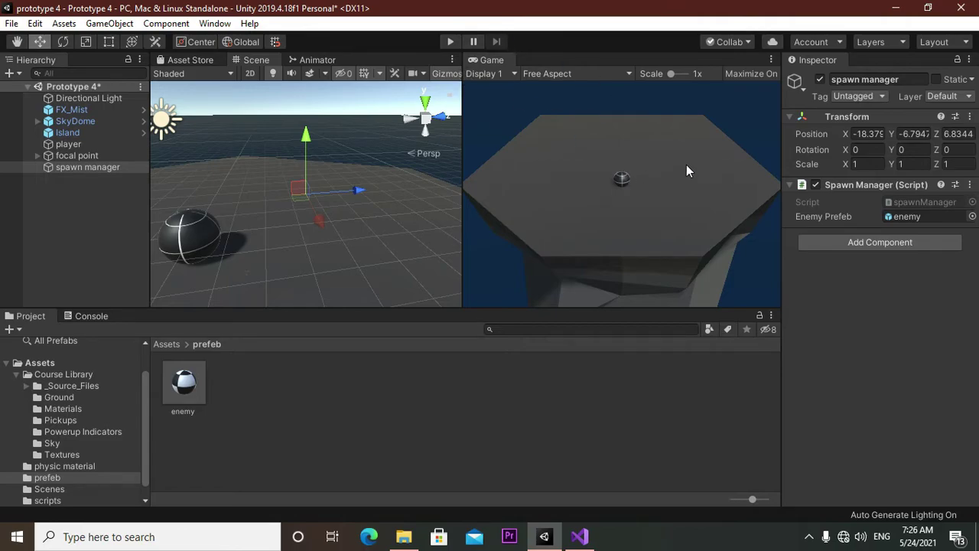
pyautogui.click(450, 42)
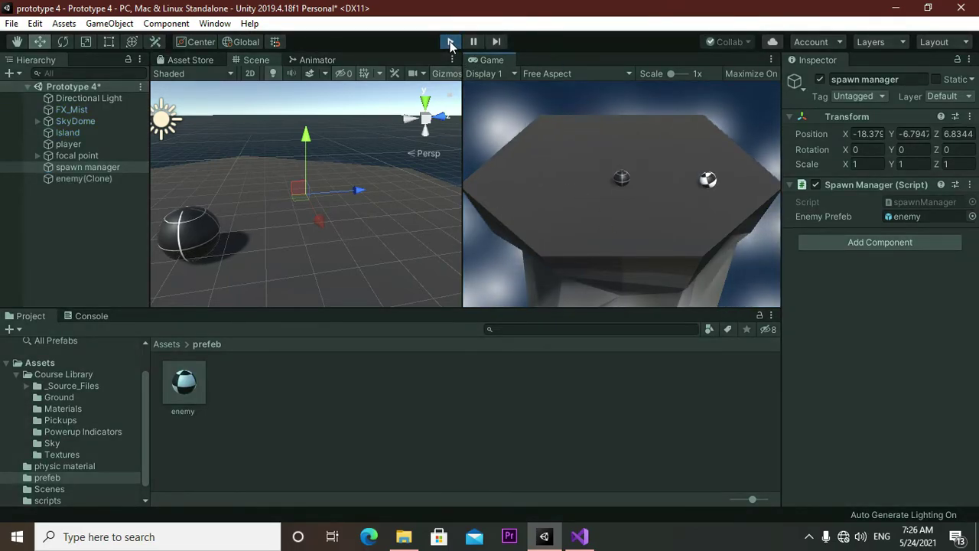
pyautogui.click(450, 43)
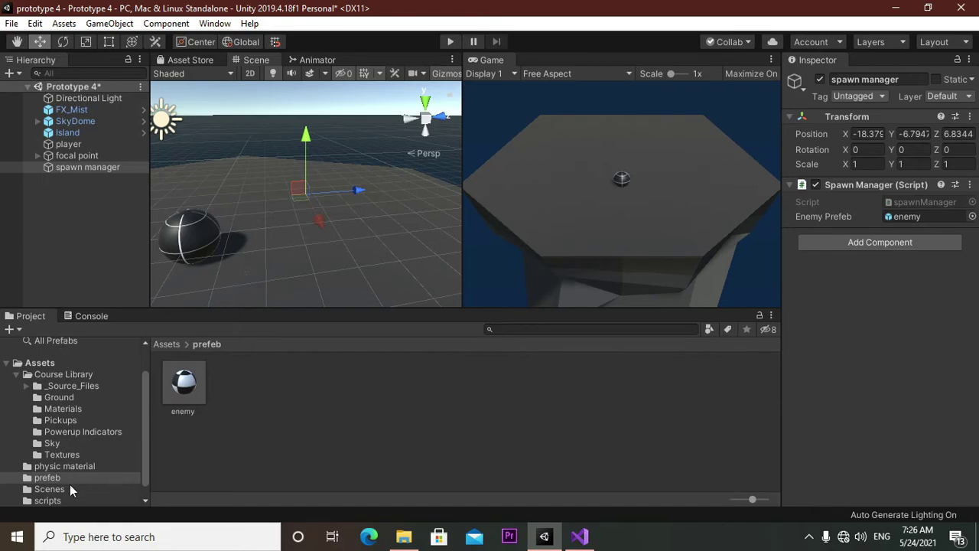
# Open the scripts folder, switch to Visual Studio and add a blank line below Update()
pyautogui.click(38, 363)
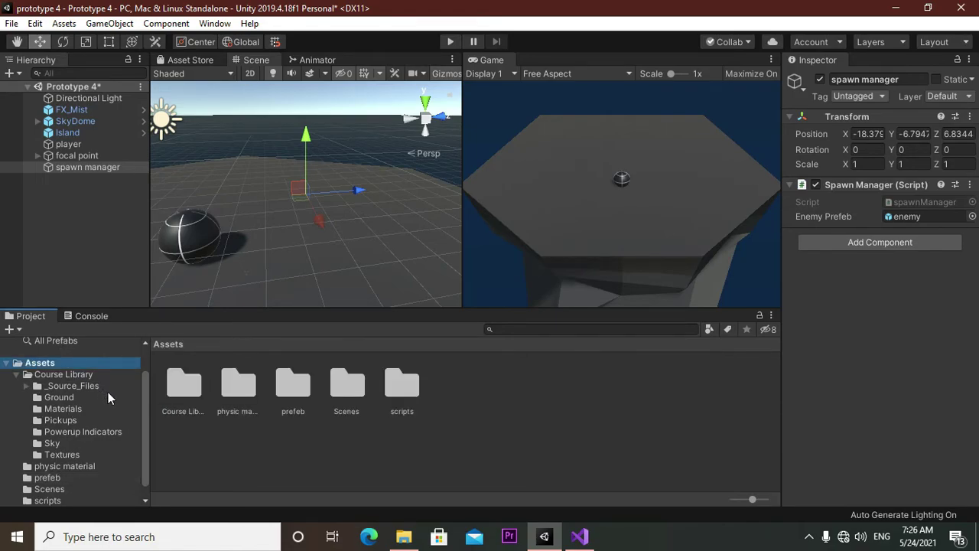
pyautogui.doubleClick(397, 409)
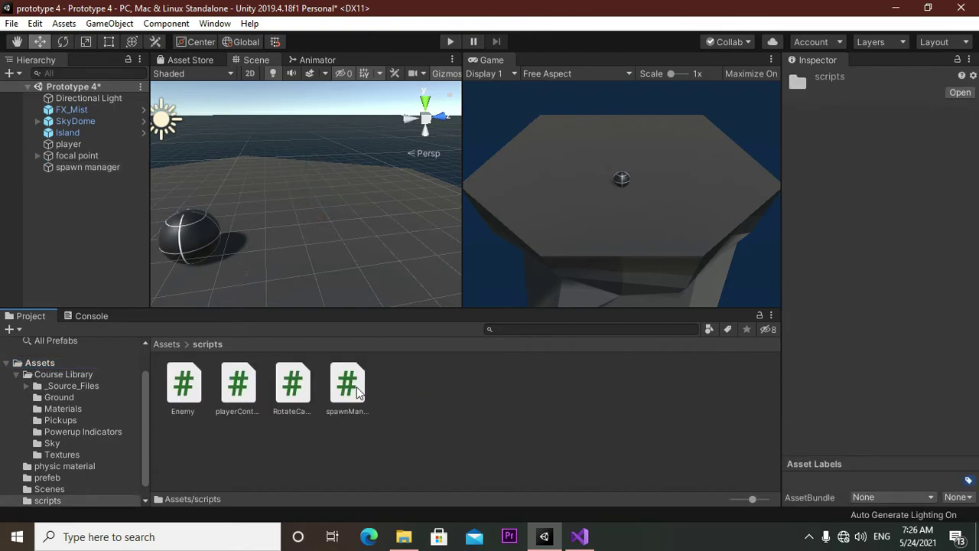
pyautogui.click(584, 534)
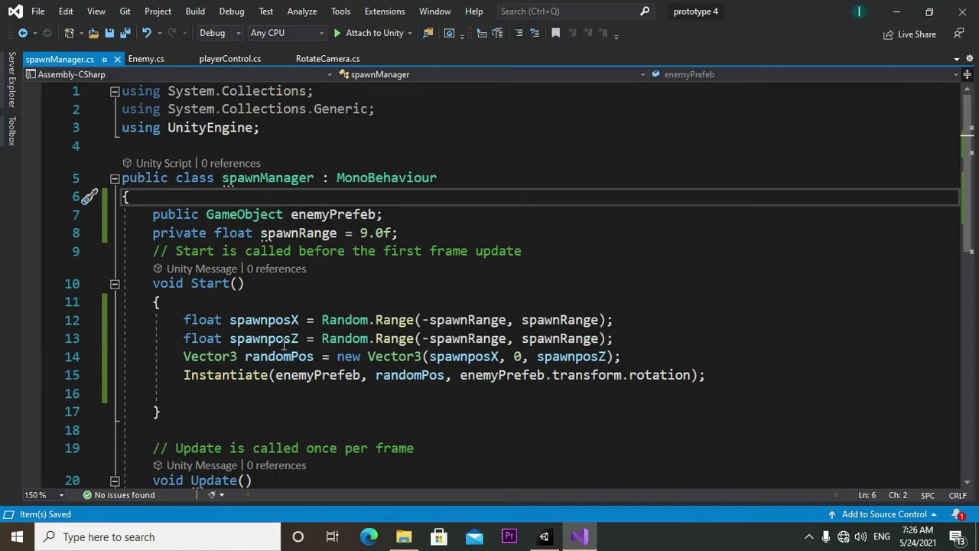
pyautogui.scroll(-4, 253, 277)
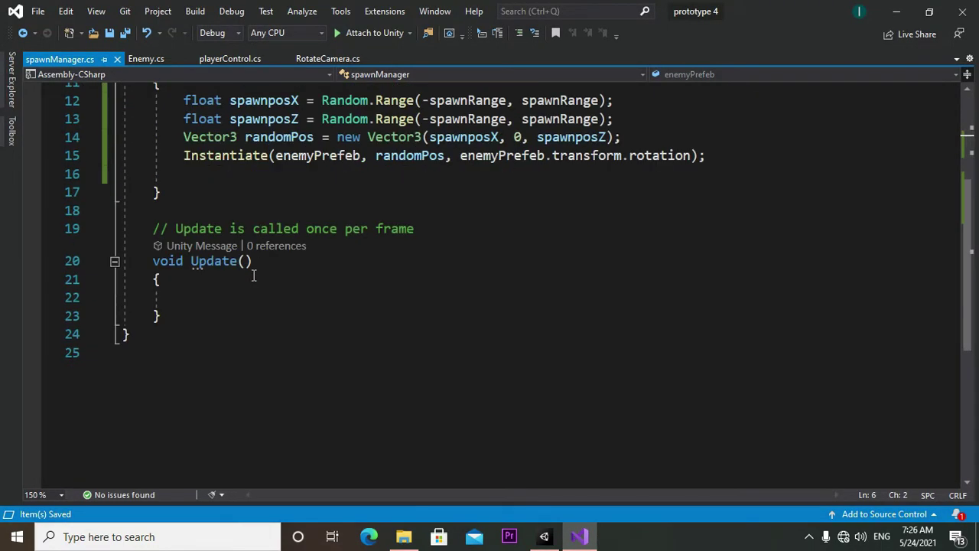
pyautogui.click(196, 336)
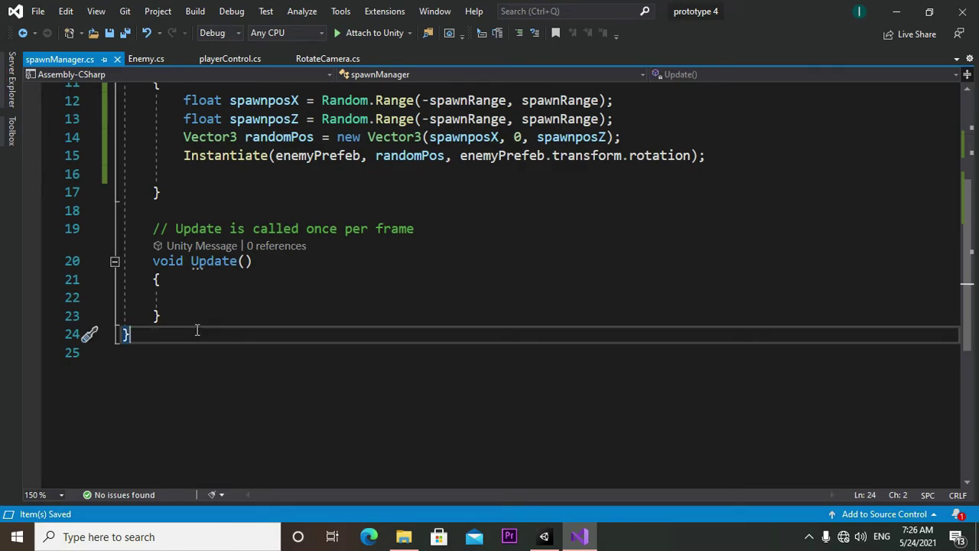
pyautogui.press('Up')
pyautogui.press('End')
pyautogui.press('Return')
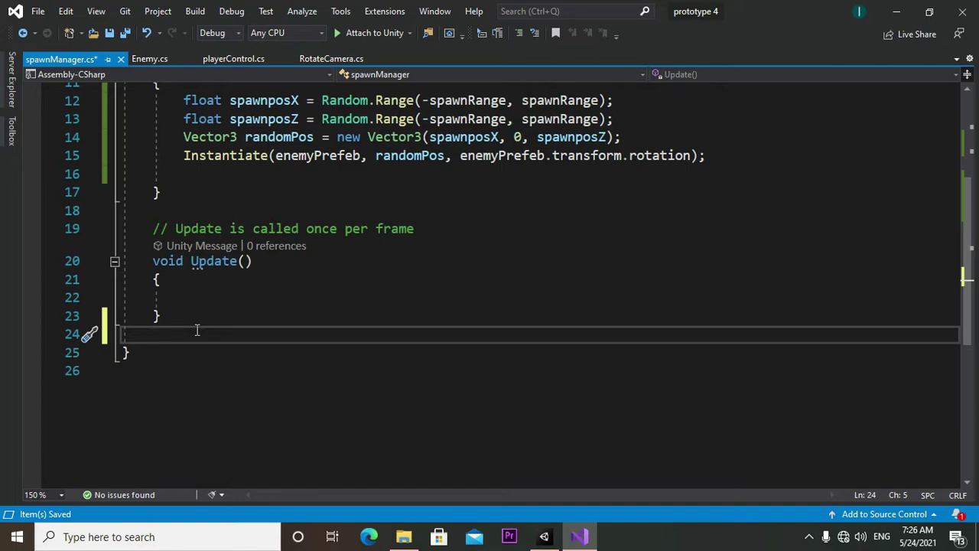
# Type 'private Vector3 GenerateSpawnPosition() {', correcting the name's typo, and open an empty method body
pyautogui.write('pri')
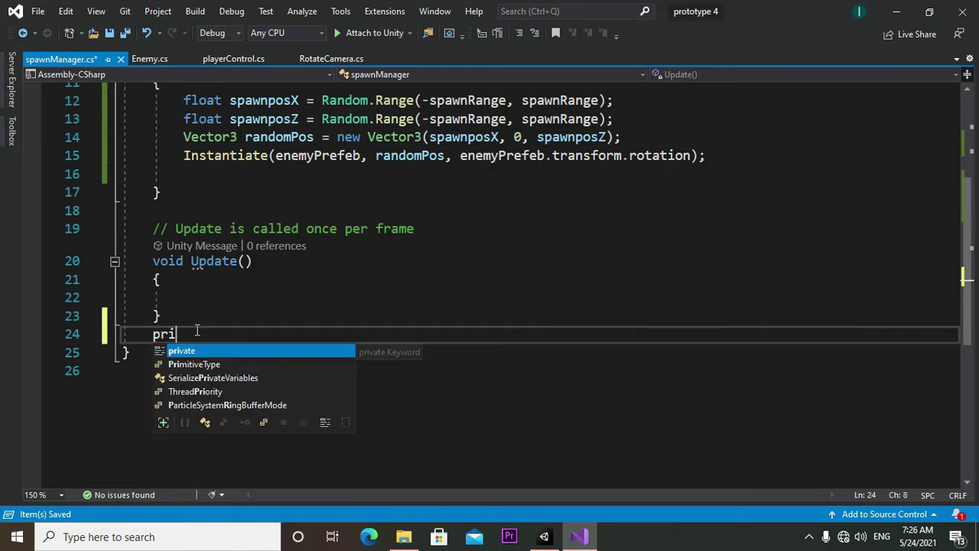
pyautogui.write('vate ')
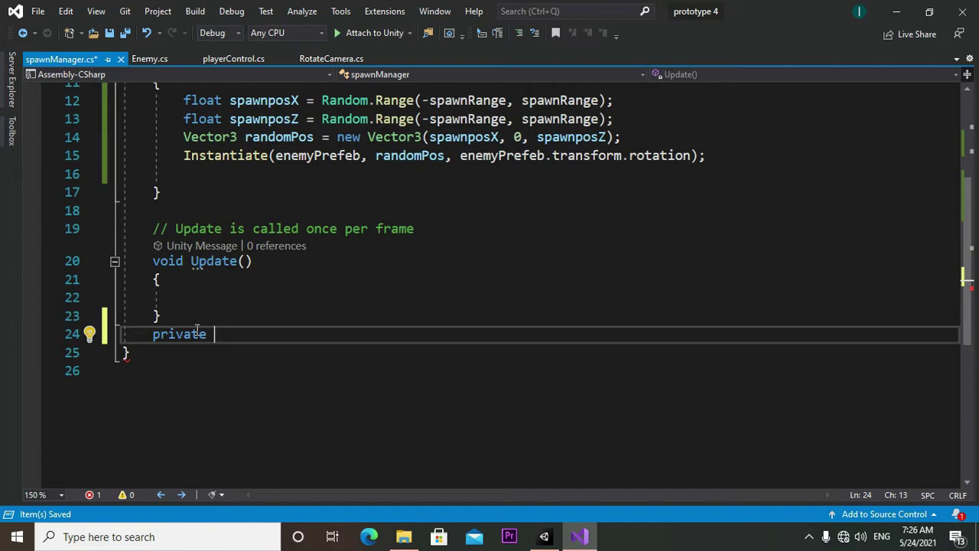
pyautogui.write('V')
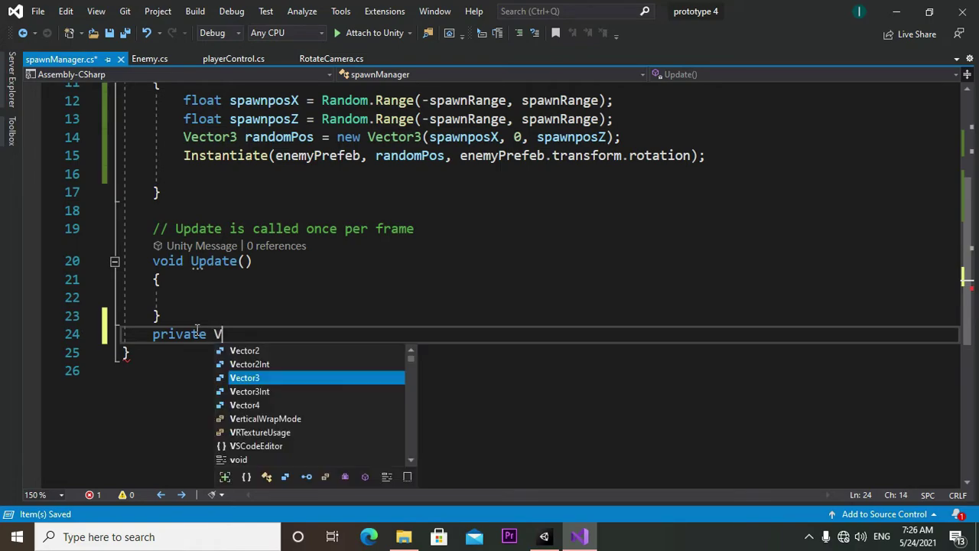
pyautogui.write('ec')
pyautogui.press('Tab')
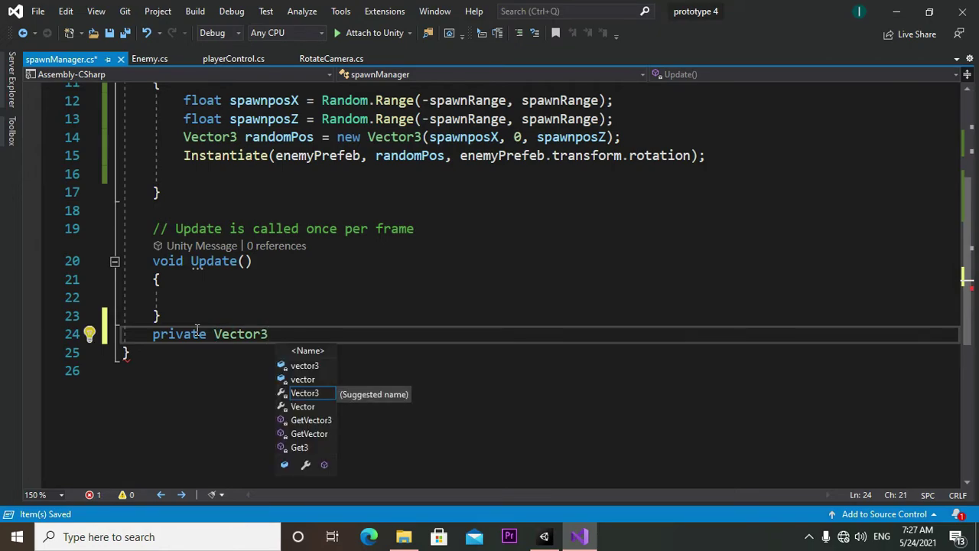
pyautogui.write('G')
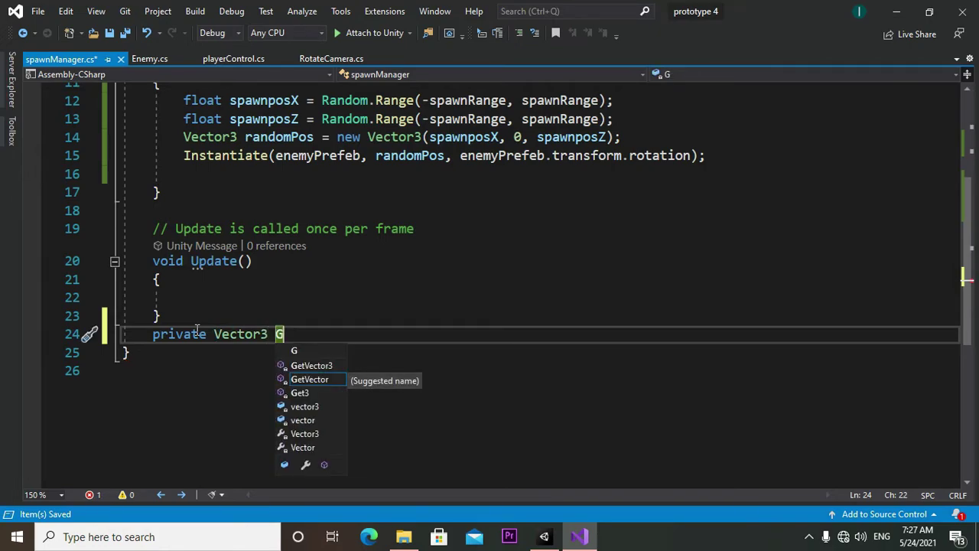
pyautogui.write('ene')
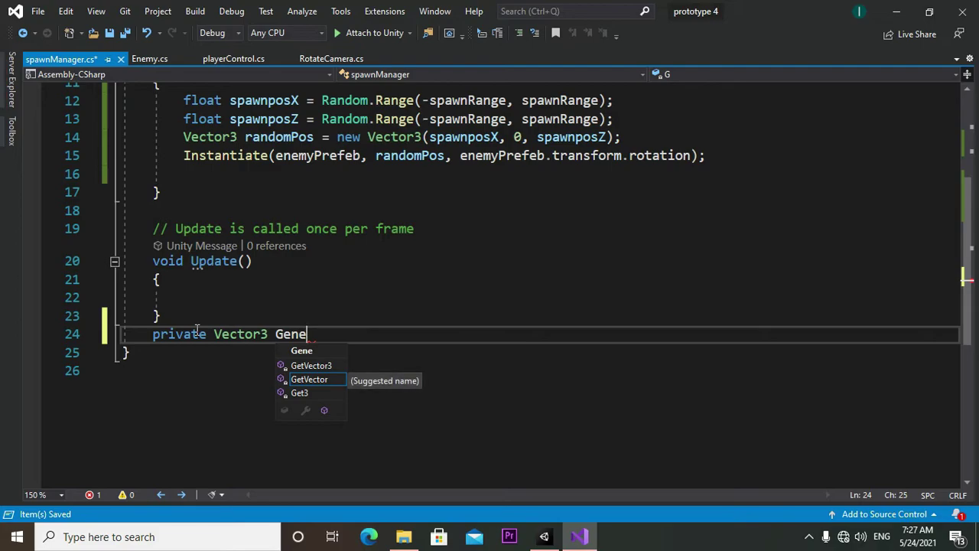
pyautogui.write('rate')
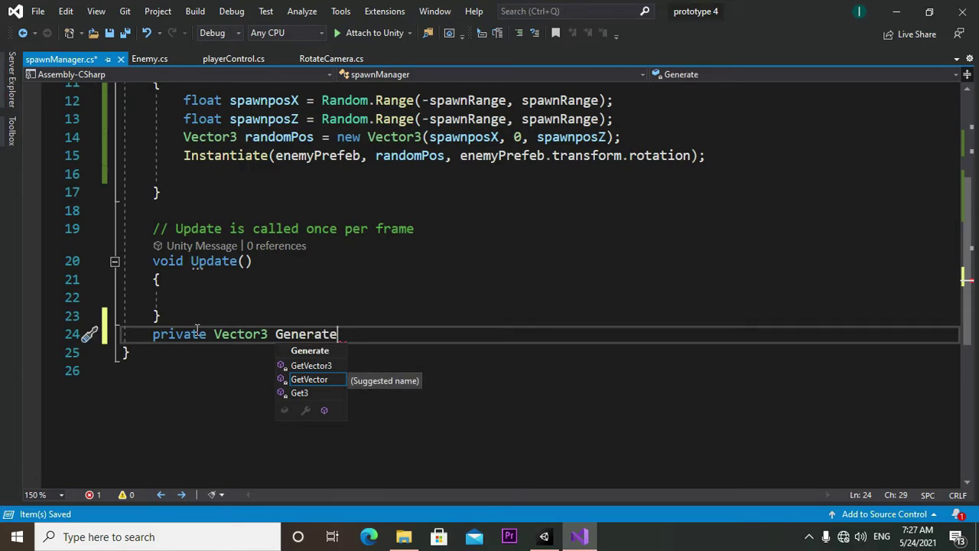
pyautogui.write('Spa')
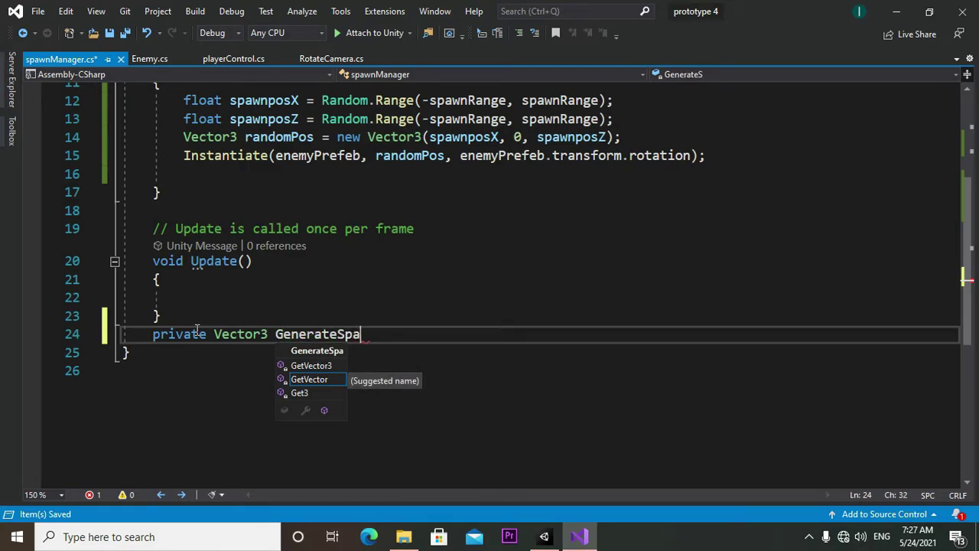
pyautogui.write('wn')
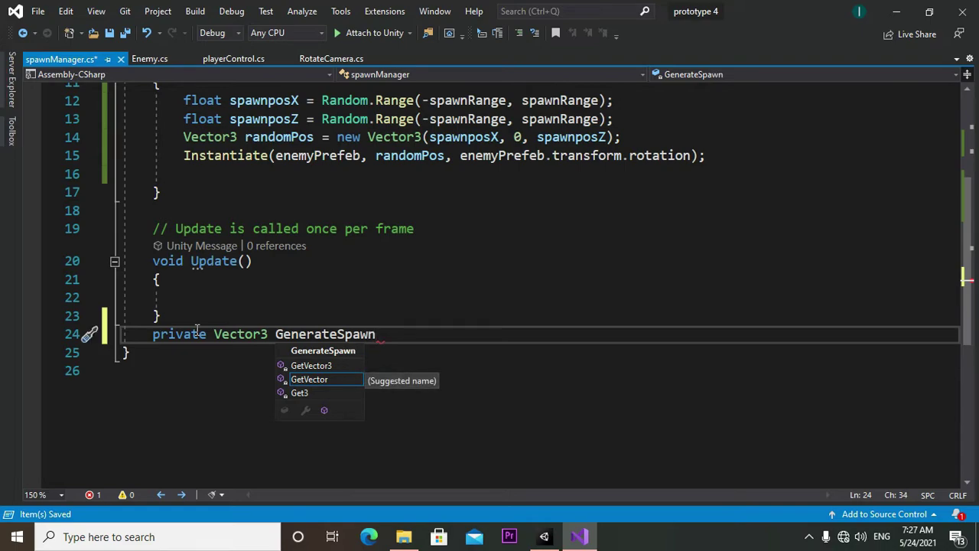
pyautogui.write('P')
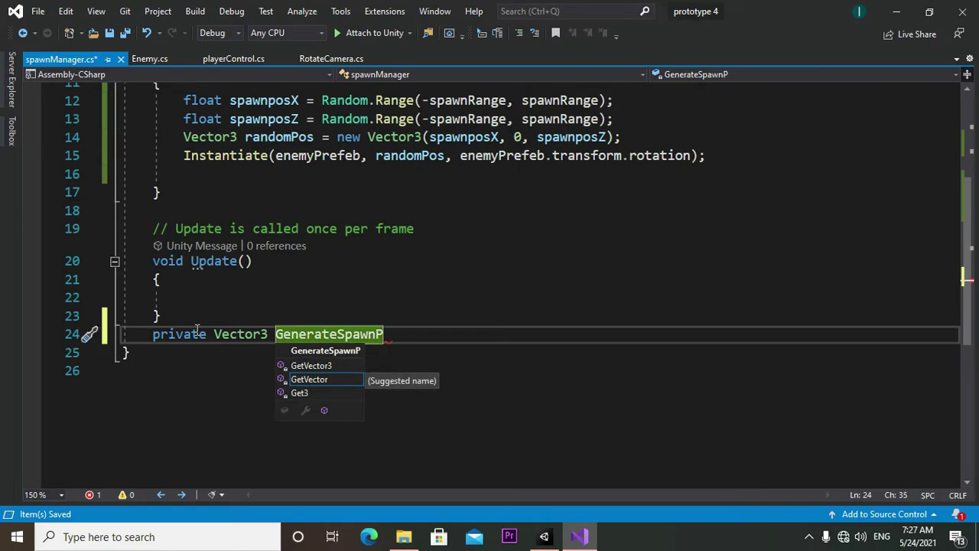
pyautogui.write('osiri')
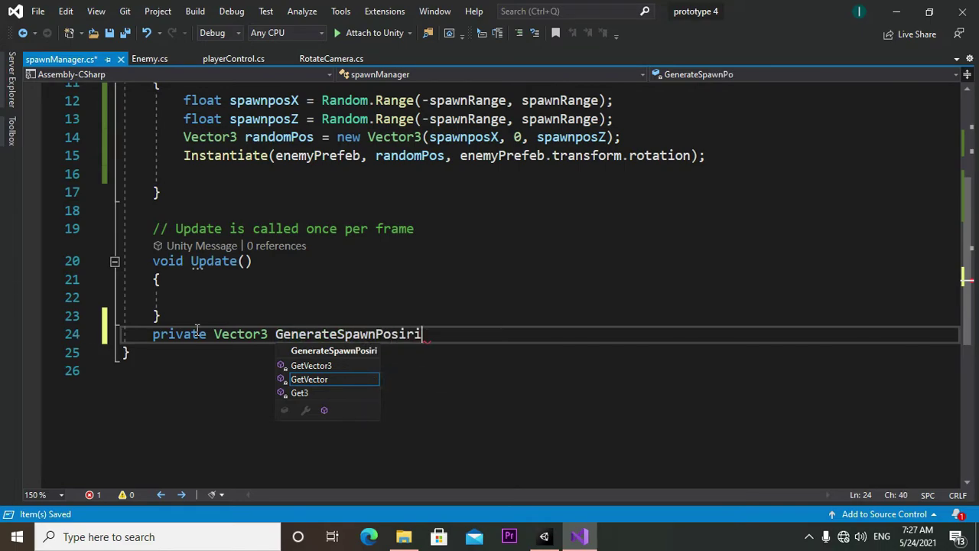
pyautogui.write('on')
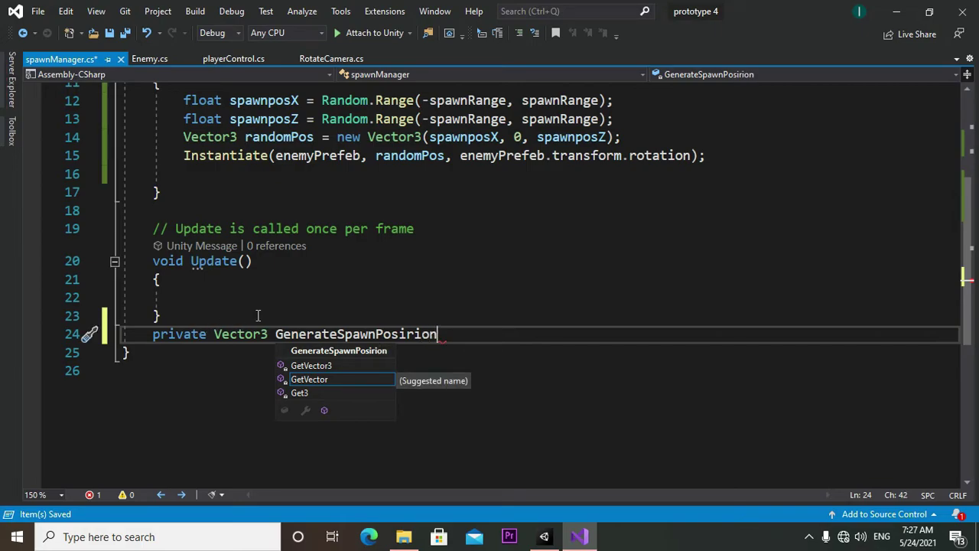
pyautogui.click(414, 334)
pyautogui.press('BackSpace')
pyautogui.write('t')
pyautogui.click(437, 335)
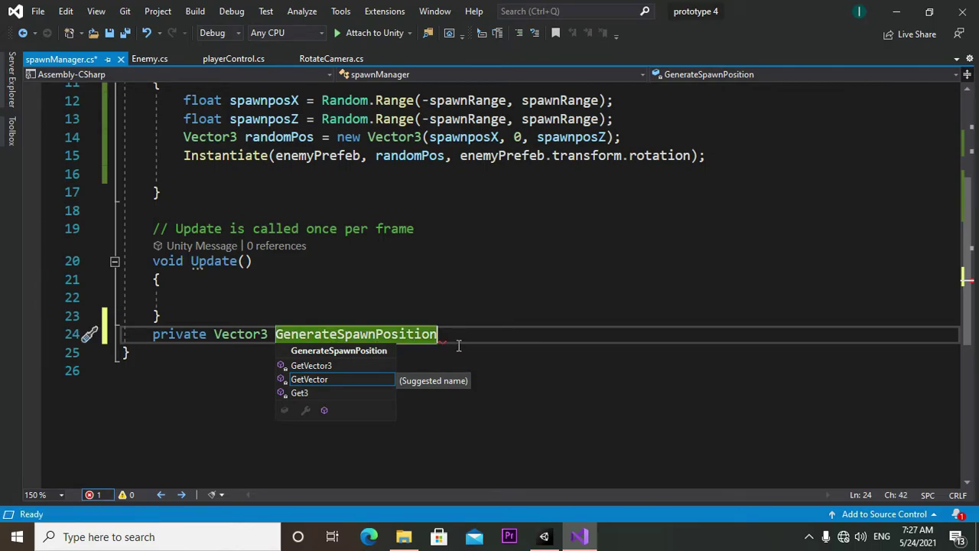
pyautogui.write('() {')
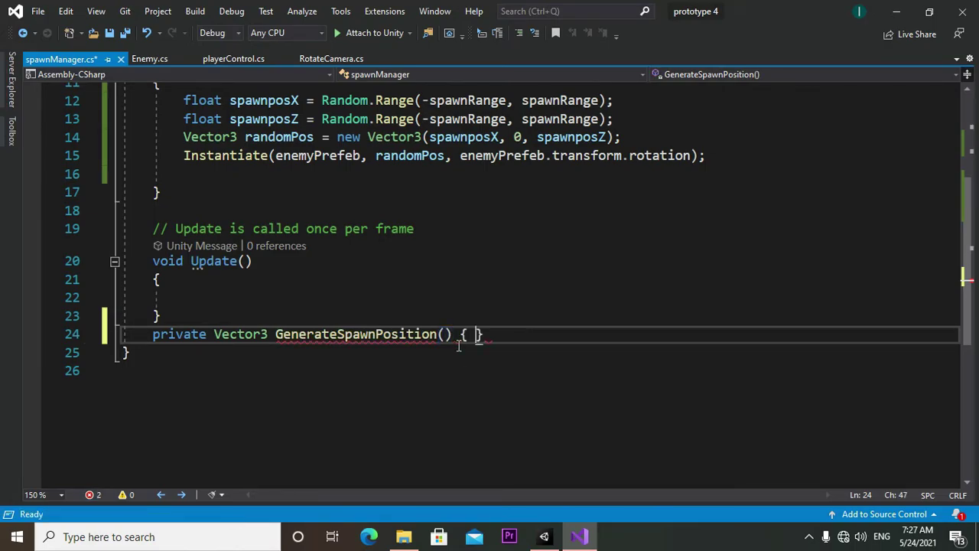
pyautogui.press('Return')
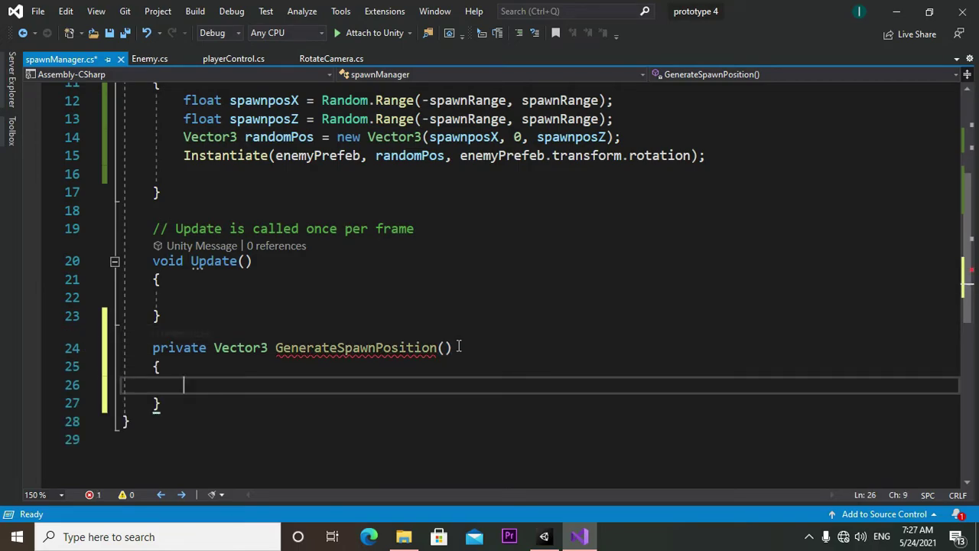
pyautogui.moveTo(426, 357)
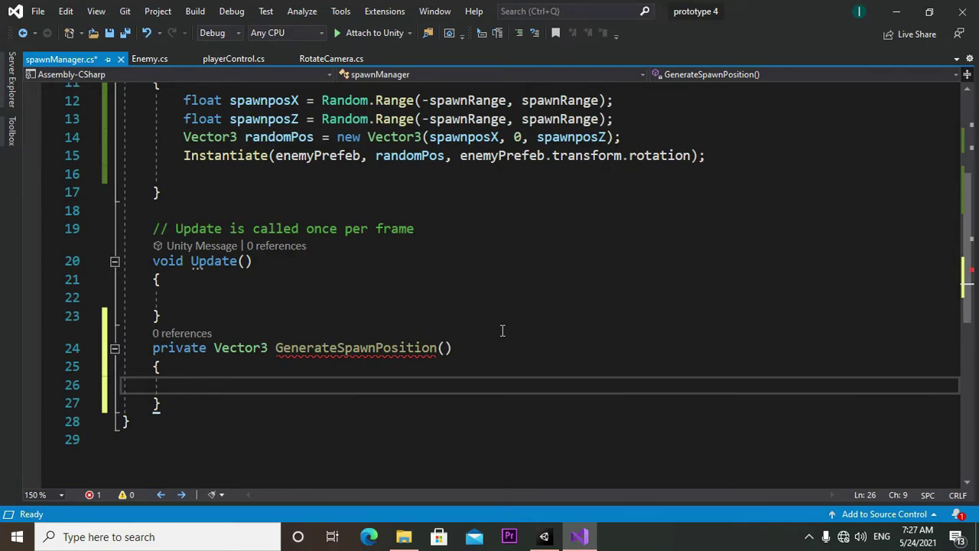
pyautogui.scroll(1, 502, 330)
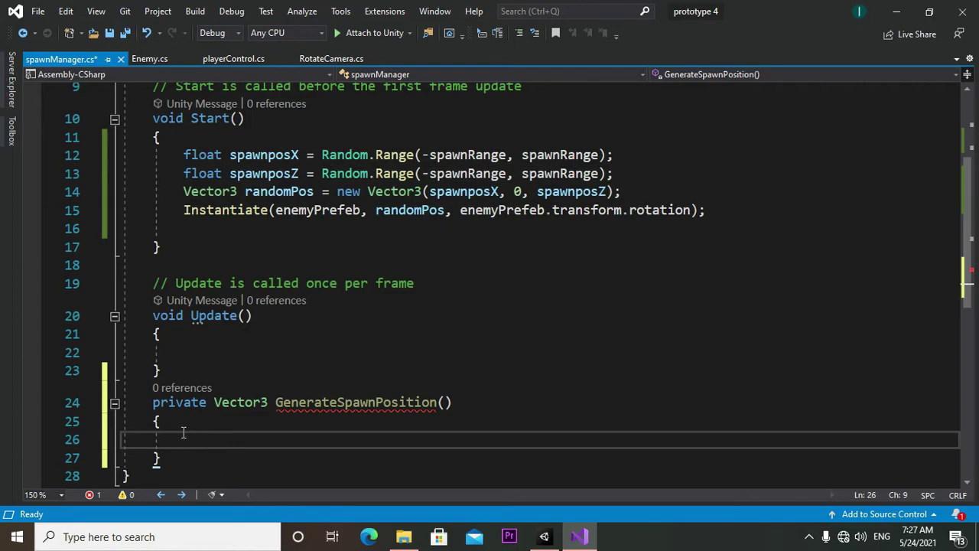
# Move the spawnposX, spawnposZ and randomPos lines from Start into GenerateSpawnPosition
pyautogui.moveTo(190, 145); pyautogui.dragTo(482, 197)
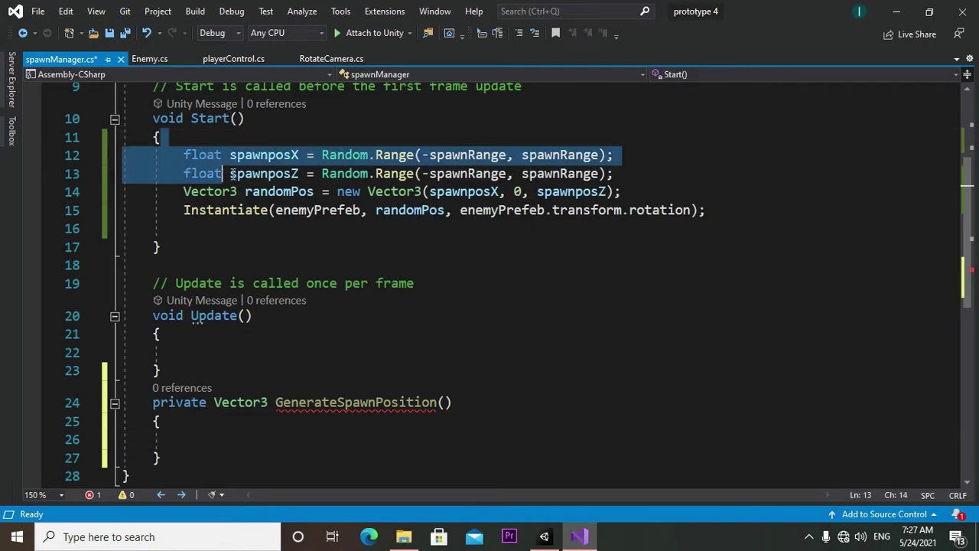
pyautogui.click(290, 246)
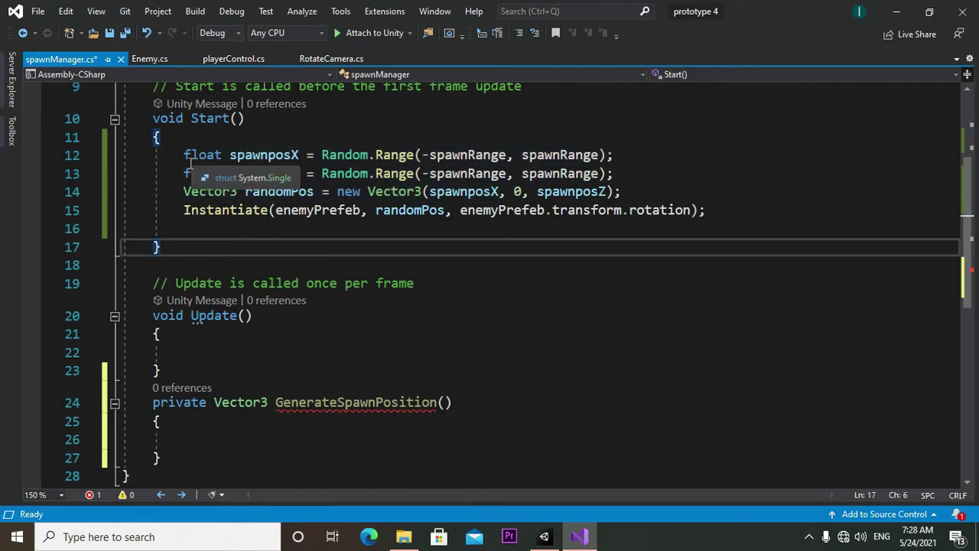
pyautogui.moveTo(187, 156); pyautogui.dragTo(626, 199)
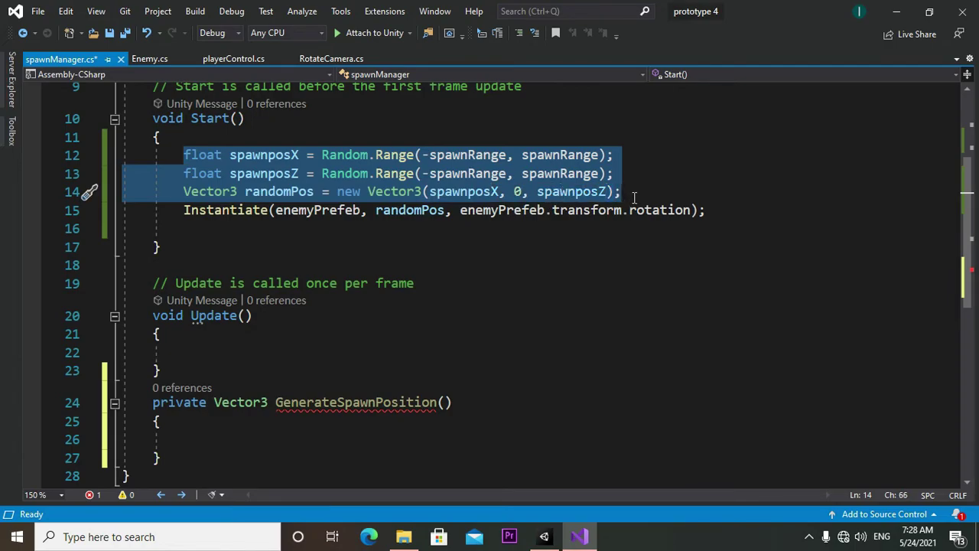
pyautogui.hotkey('ctrl', 'x')
pyautogui.click(195, 406)
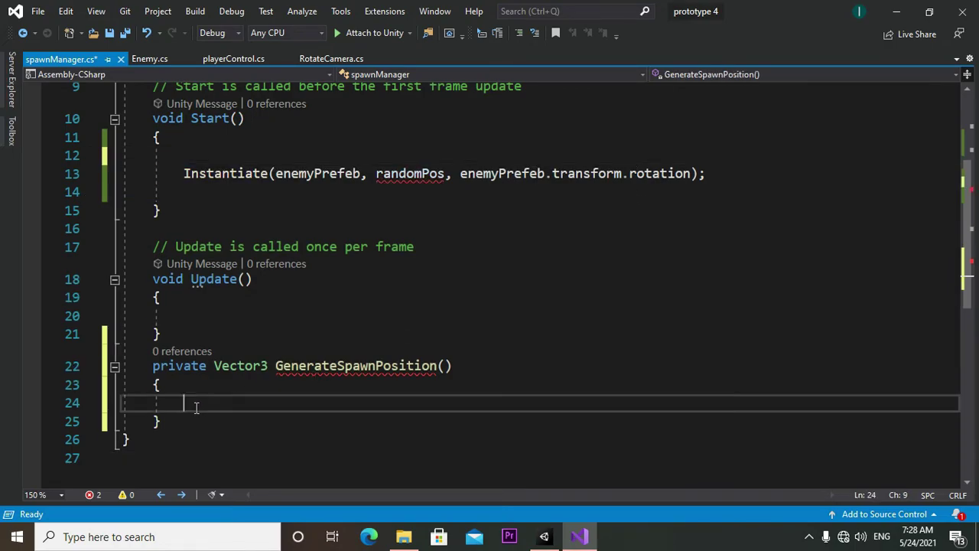
pyautogui.hotkey('ctrl', 'v')
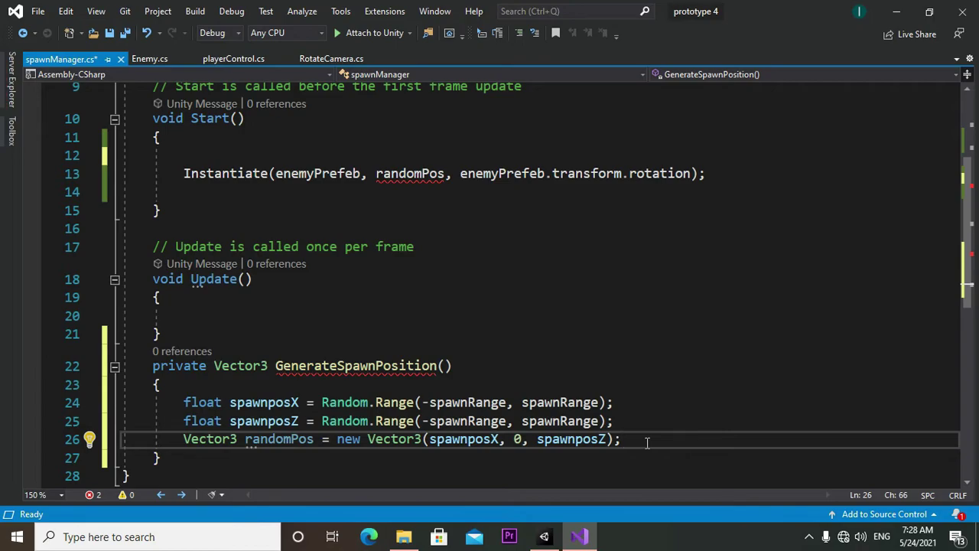
# Add 'return randomPos;' at the end of GenerateSpawnPosition
pyautogui.press('Return')
pyautogui.write('re')
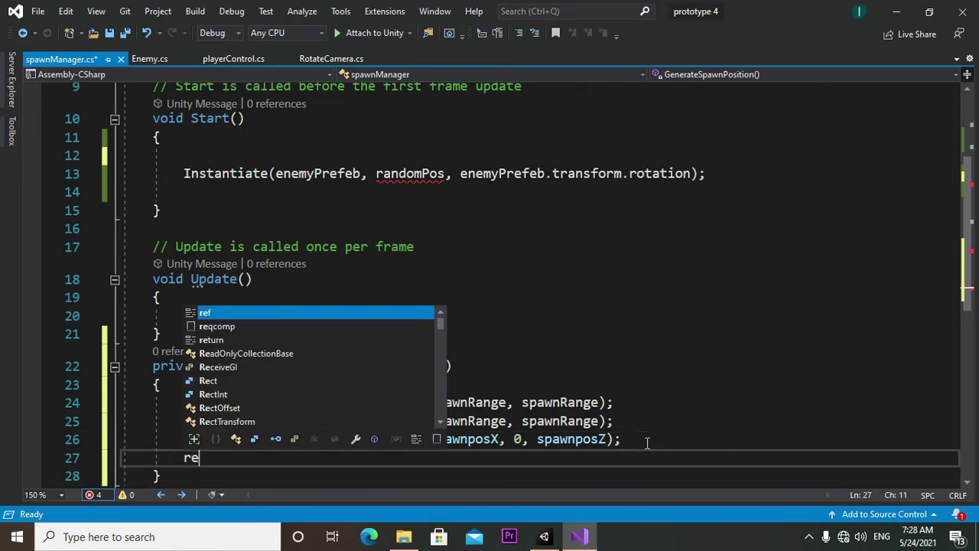
pyautogui.press('Down')
pyautogui.press('Down')
pyautogui.press('Tab')
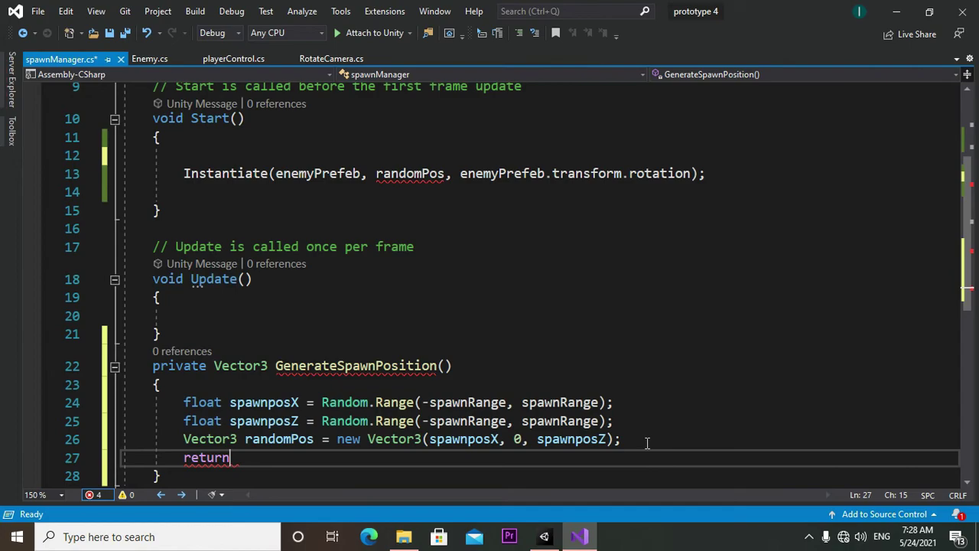
pyautogui.write(' ran')
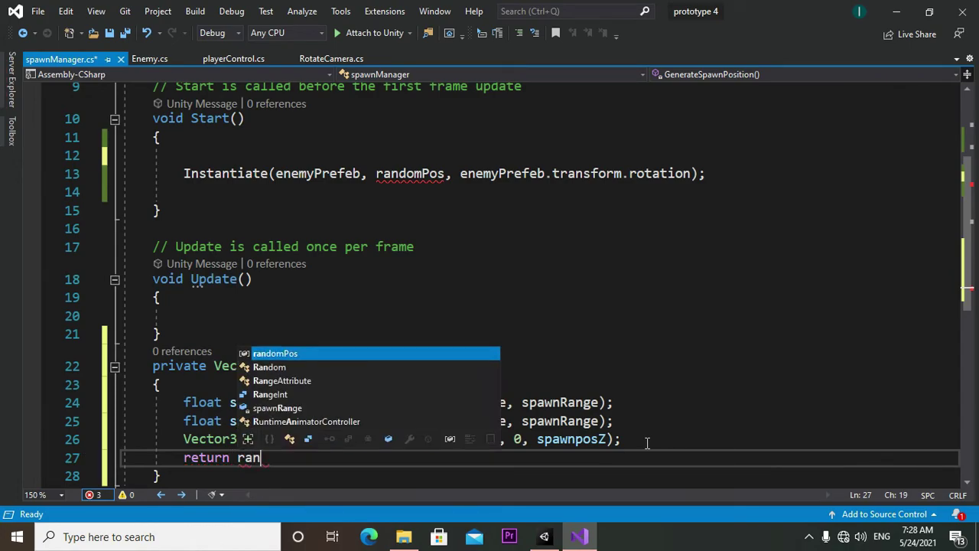
pyautogui.press('Tab')
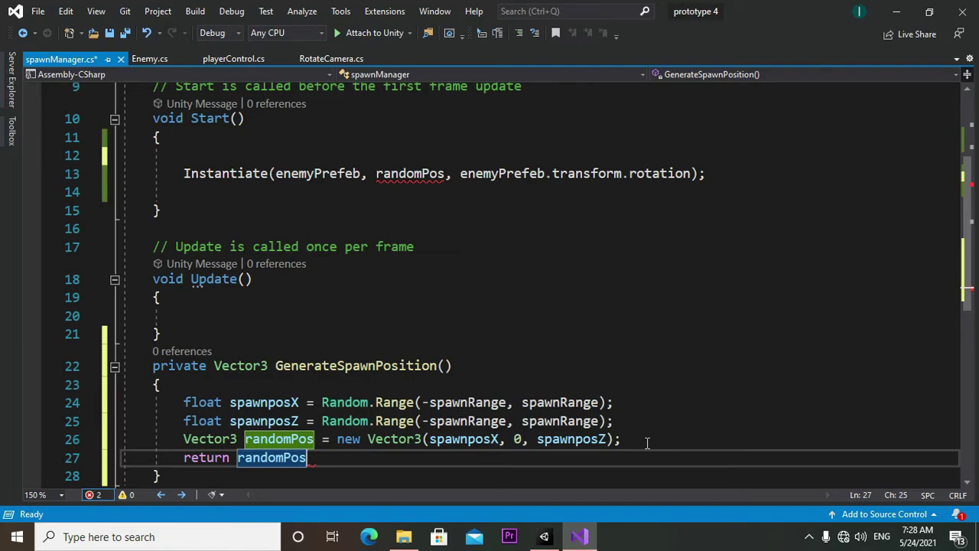
pyautogui.write(';')
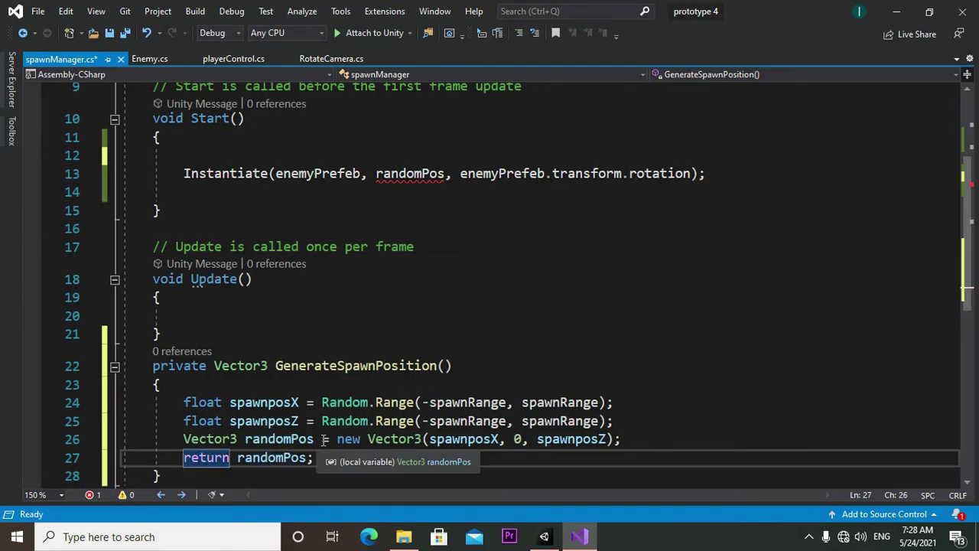
# Replace randomPos in line 13's Instantiate call with a copied GenerateSpawnPosition() call
pyautogui.click(391, 173)
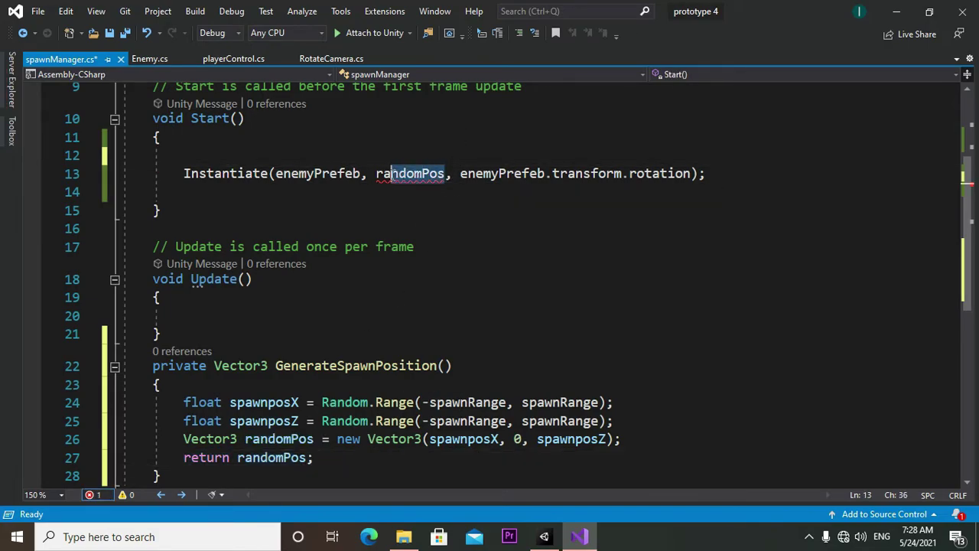
pyautogui.doubleClick(390, 173)
pyautogui.press('BackSpace')
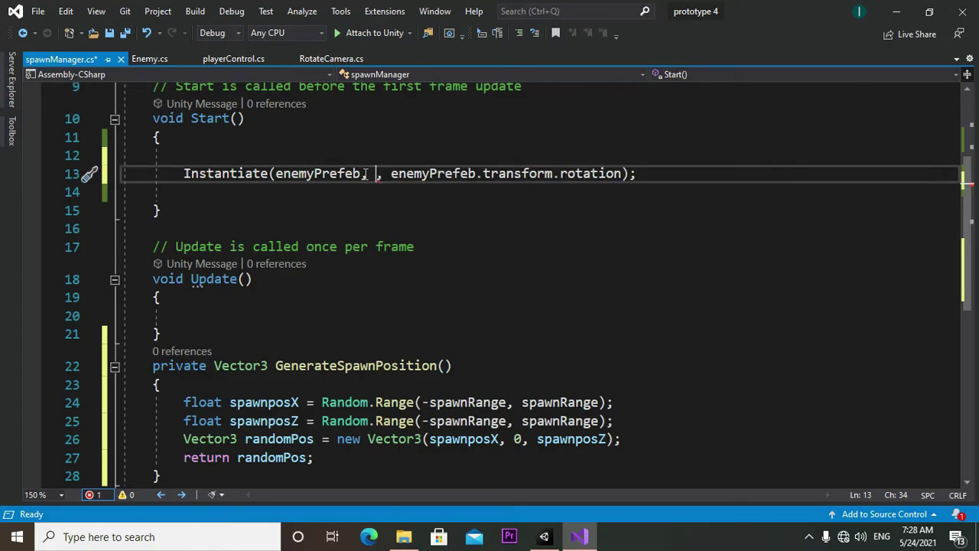
pyautogui.moveTo(453, 366); pyautogui.dragTo(285, 366)
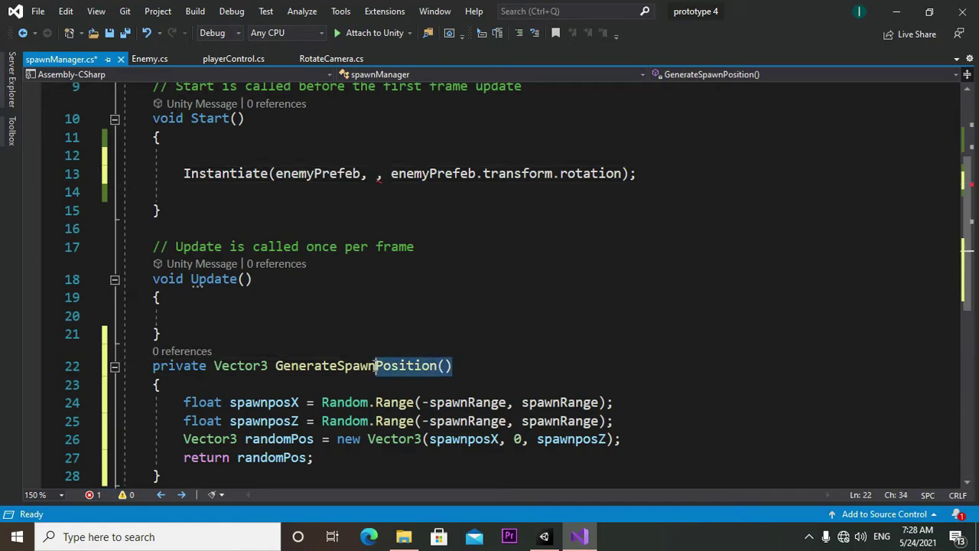
pyautogui.doubleClick(284, 366)
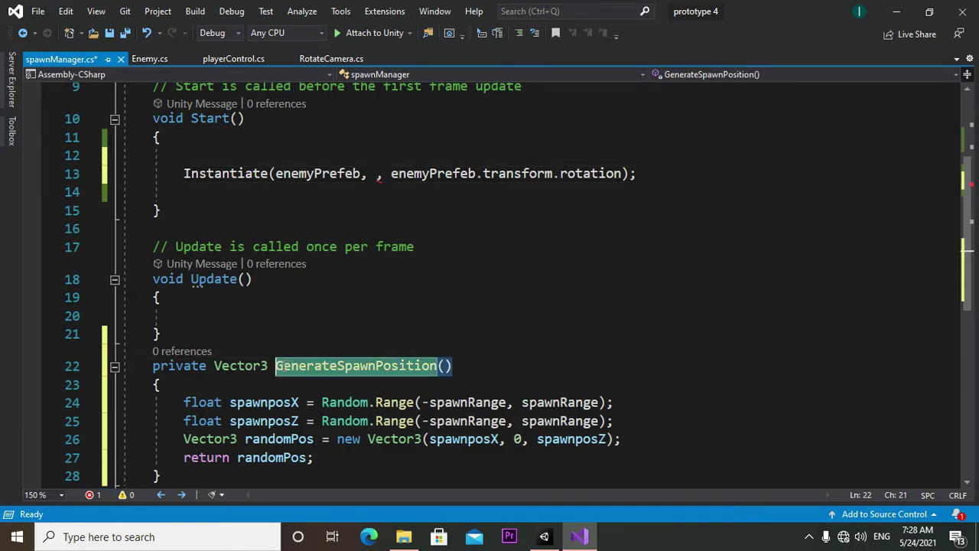
pyautogui.rightClick(380, 366)
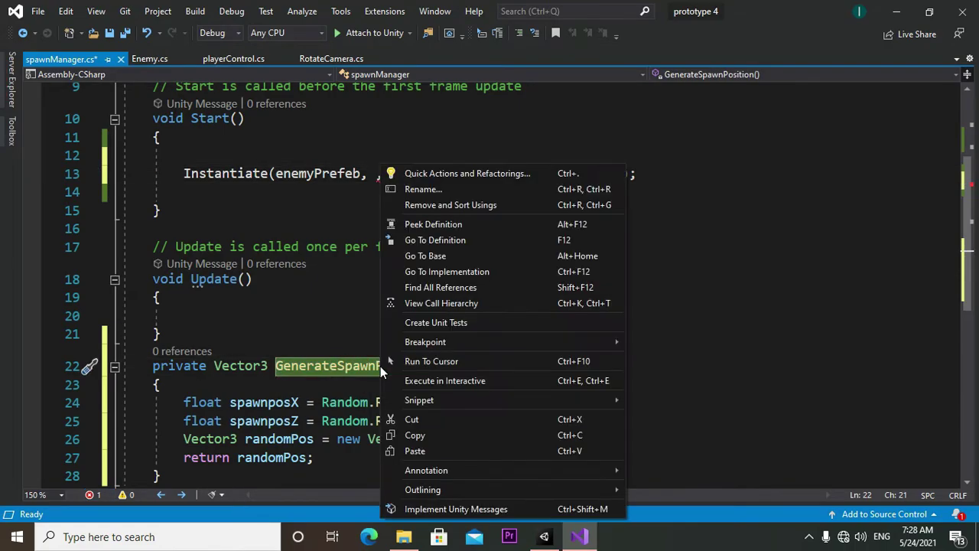
pyautogui.click(427, 439)
pyautogui.click(371, 174)
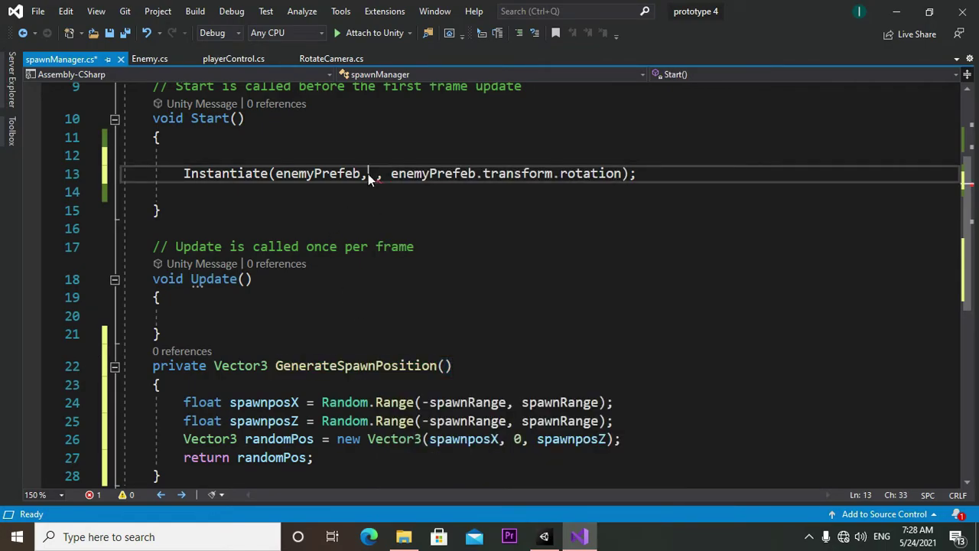
pyautogui.rightClick(370, 173)
pyautogui.click(441, 449)
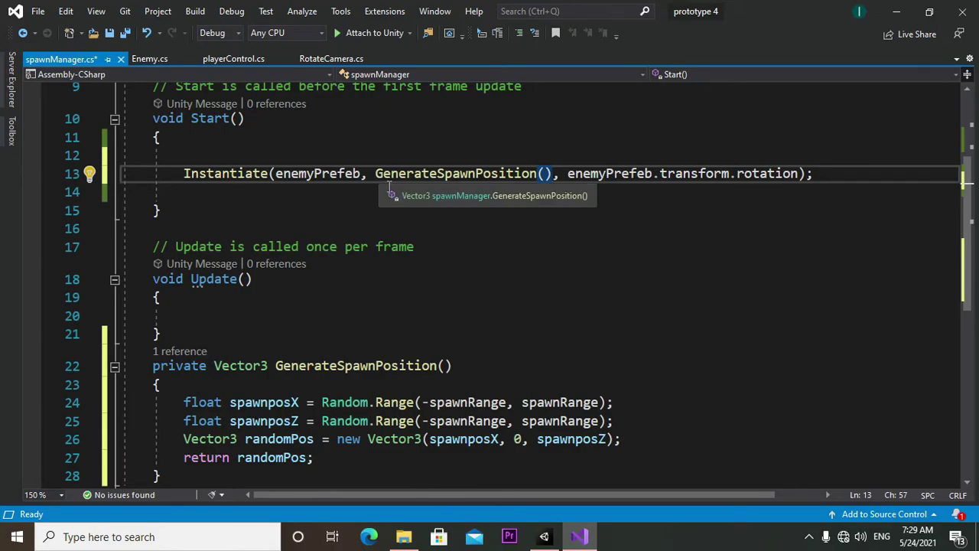
pyautogui.scroll(-1, 253, 388)
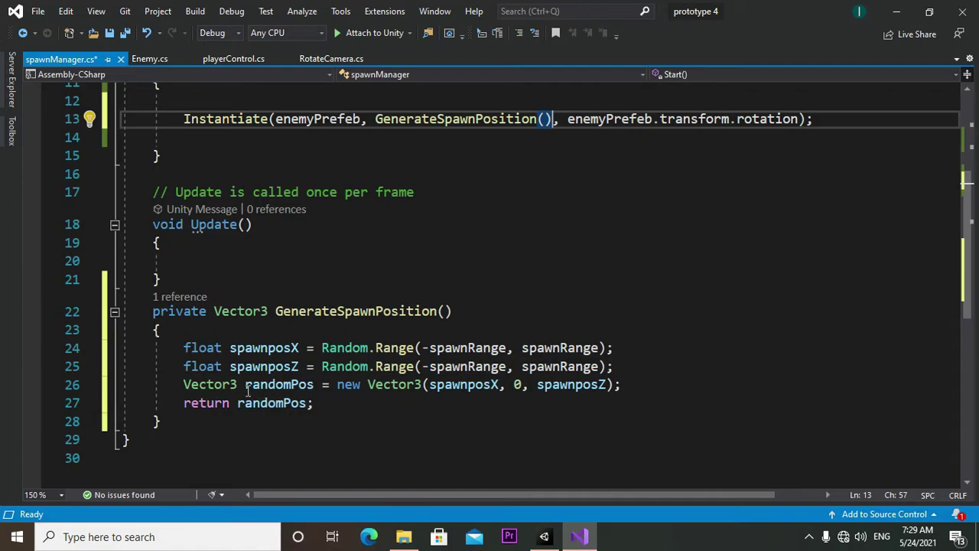
# Check randomPos in GenerateSpawnPosition's return and the call on line 13, then save spawnManager.cs
pyautogui.click(314, 387)
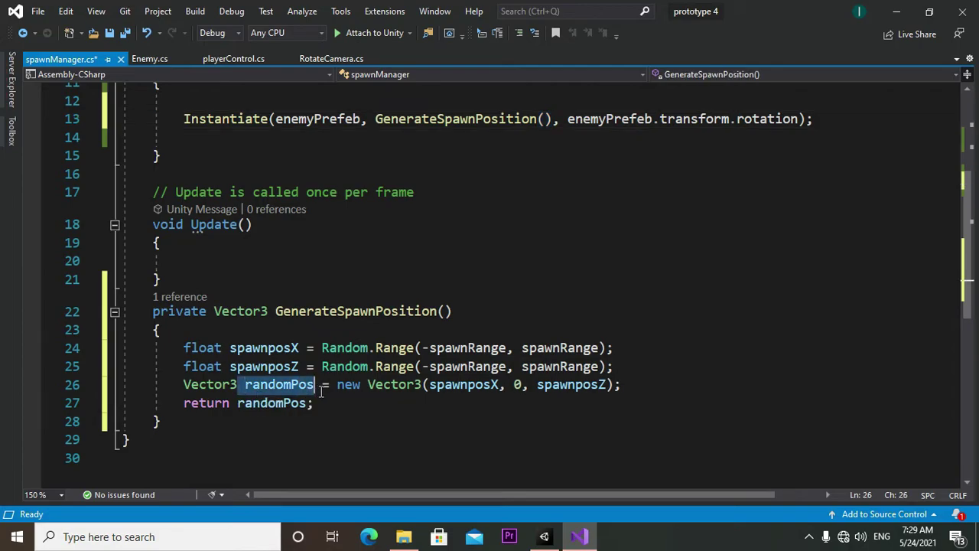
pyautogui.click(355, 442)
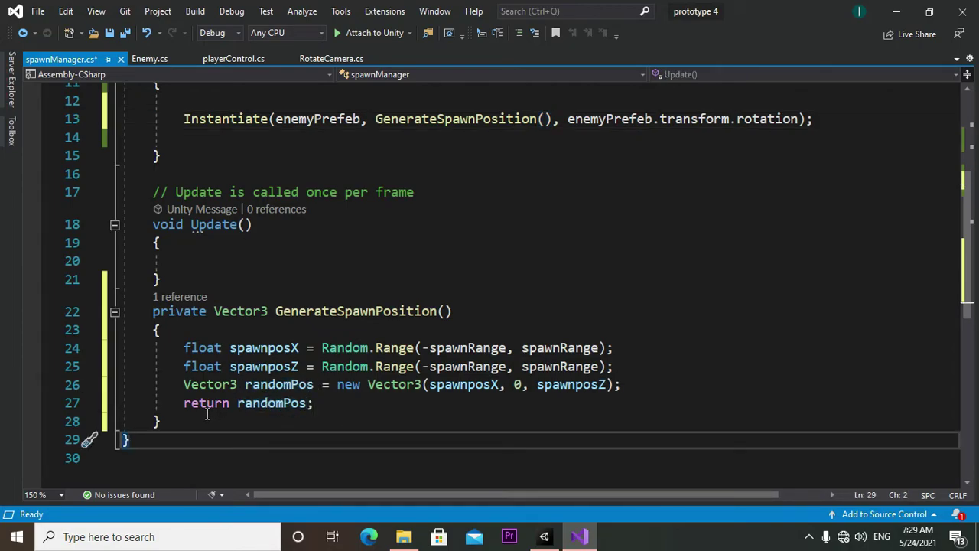
pyautogui.moveTo(239, 405); pyautogui.dragTo(309, 405)
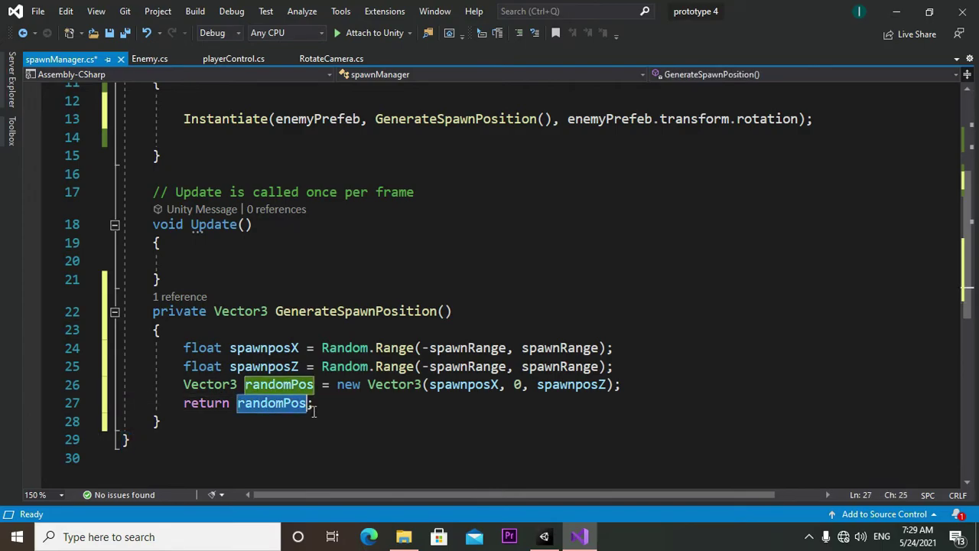
pyautogui.moveTo(418, 130)
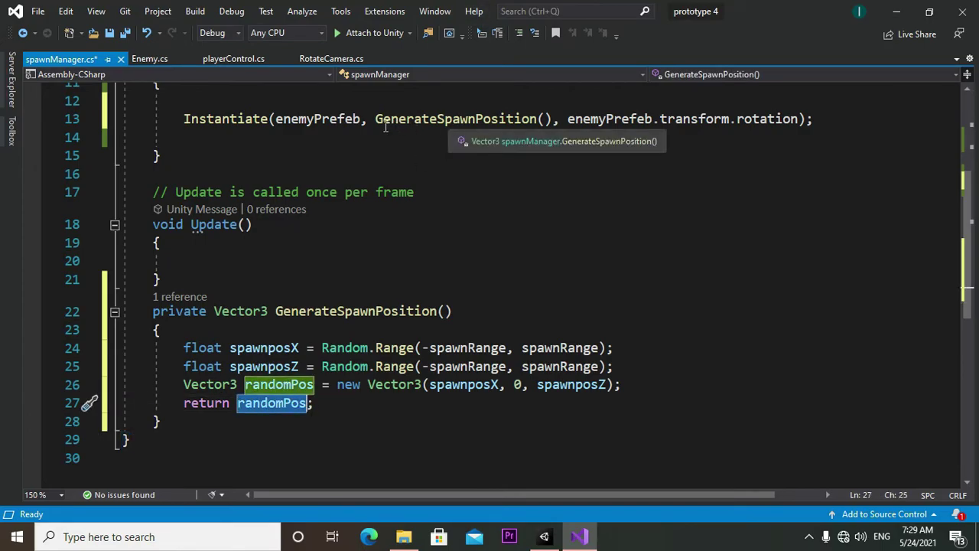
pyautogui.moveTo(376, 127); pyautogui.dragTo(554, 132)
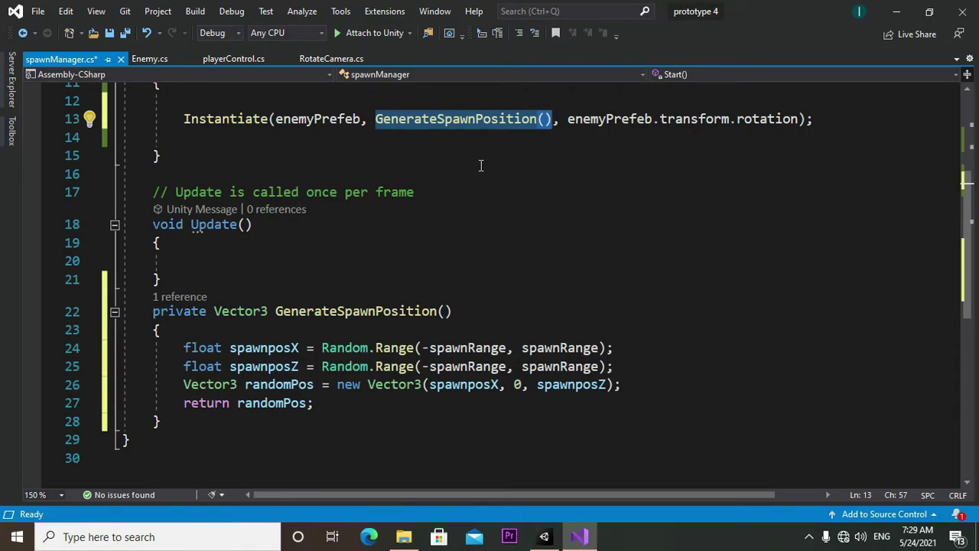
pyautogui.click(111, 36)
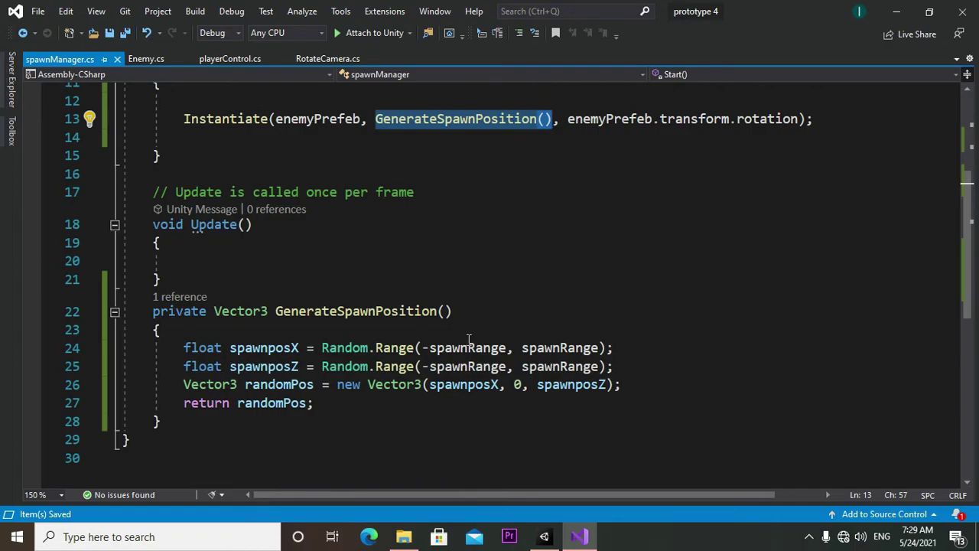
pyautogui.scroll(4, 469, 338)
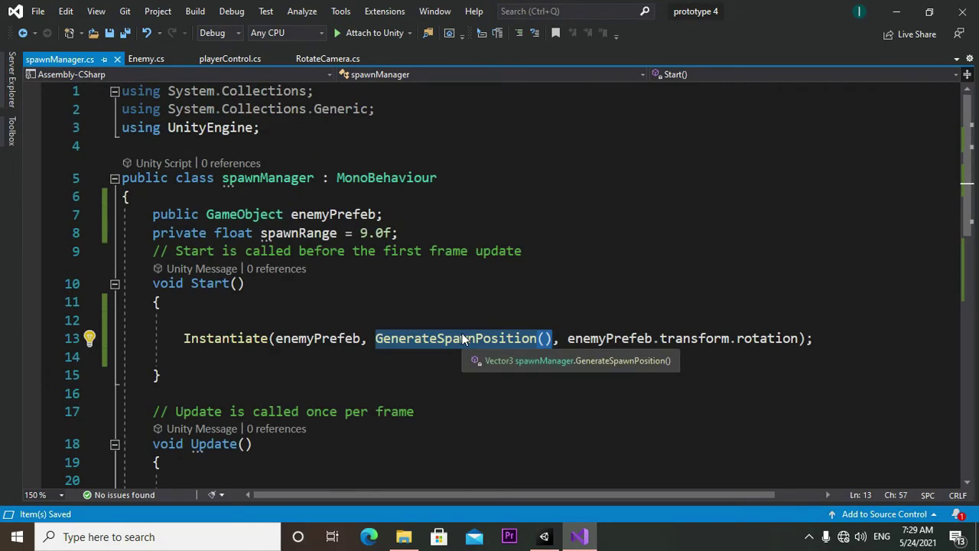
pyautogui.scroll(-4, 466, 339)
pyautogui.scroll(-1, 469, 338)
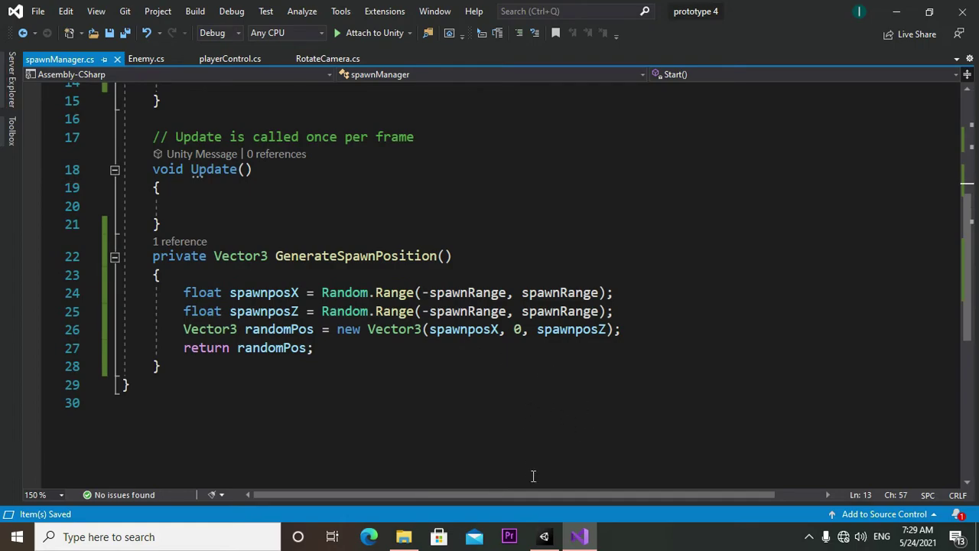
# In Unity, play the scene, rotate the camera around the island, then stop and replay
pyautogui.click(558, 541)
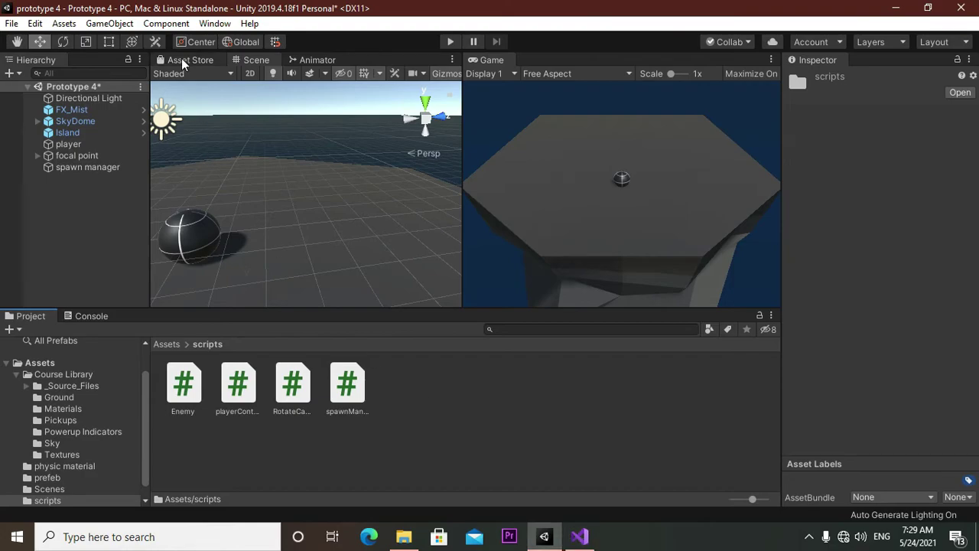
pyautogui.click(450, 41)
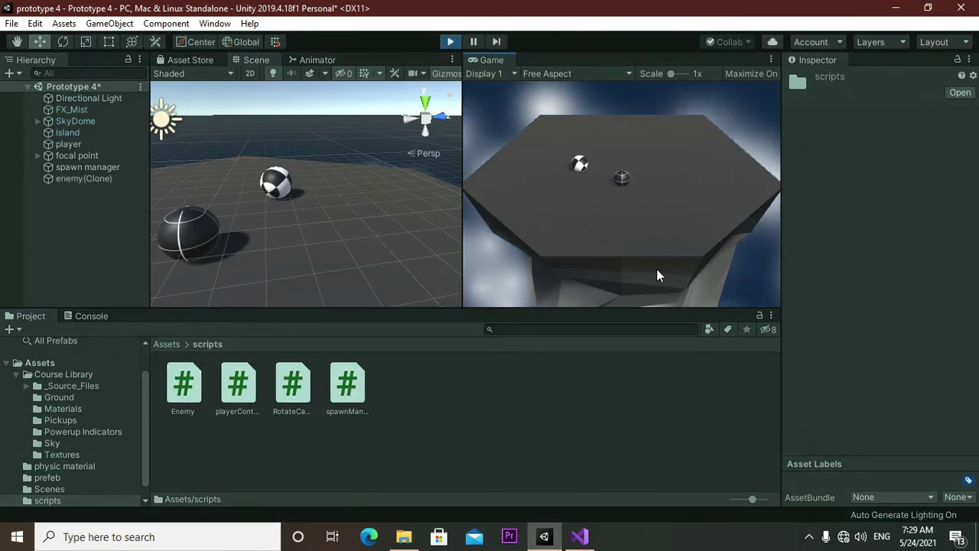
pyautogui.press('Left')
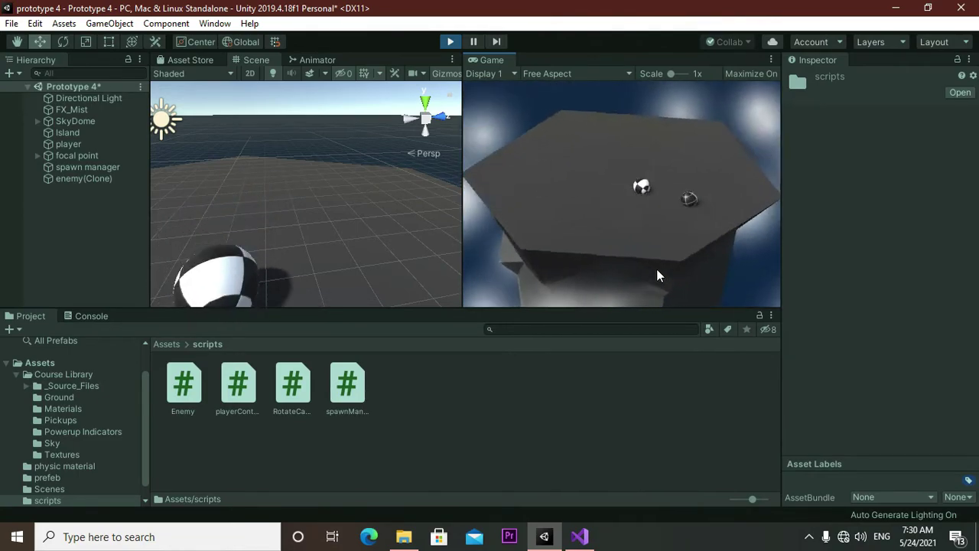
pyautogui.press('Left')
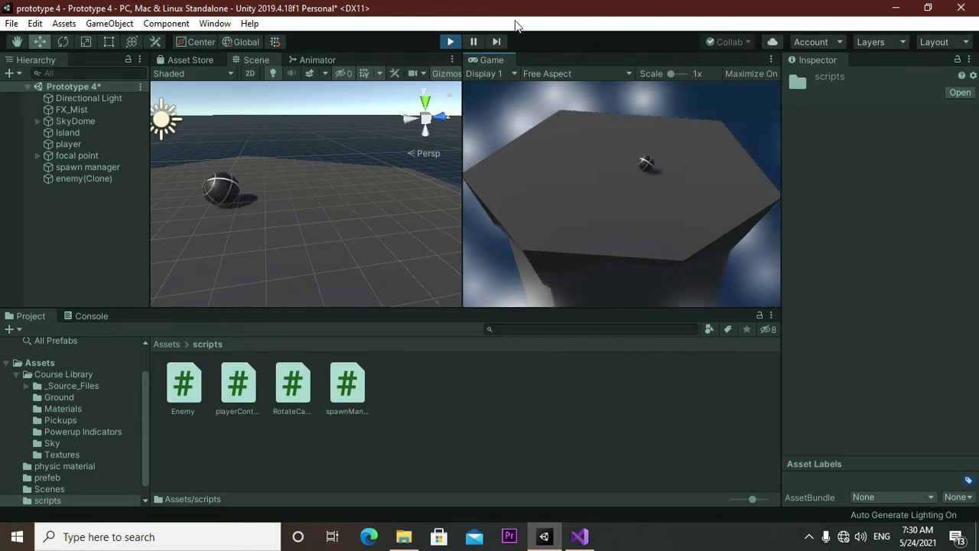
pyautogui.click(450, 48)
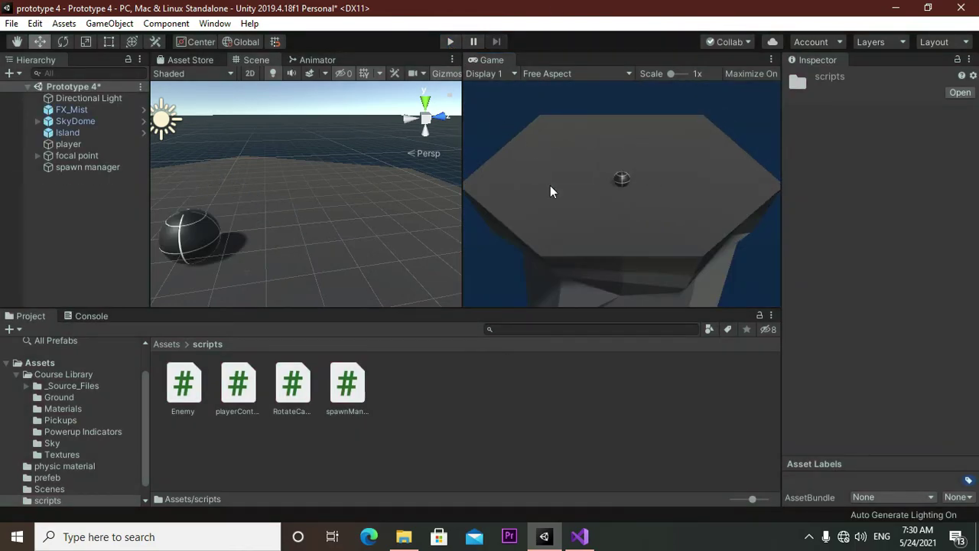
pyautogui.click(450, 43)
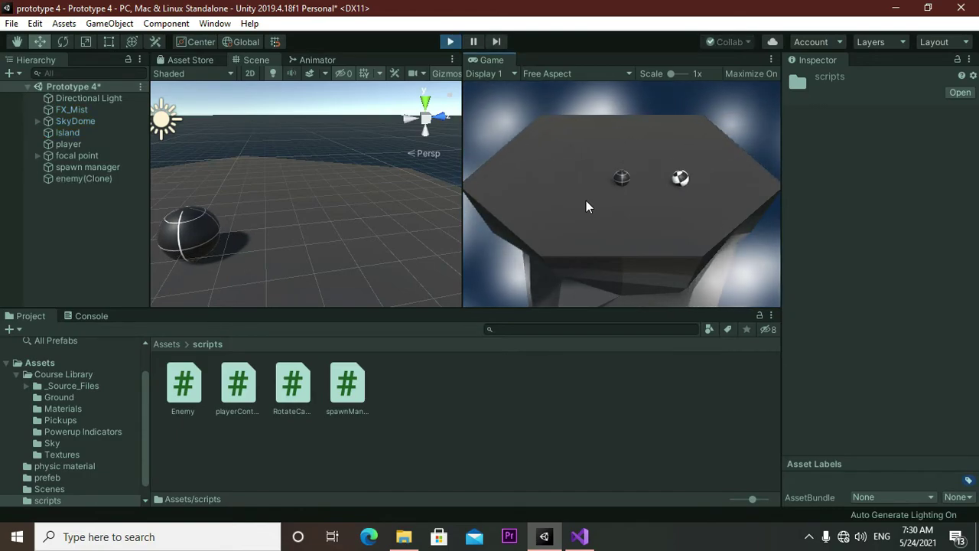
# Stop the second play test and switch the Scene view to orbit navigation
pyautogui.click(450, 42)
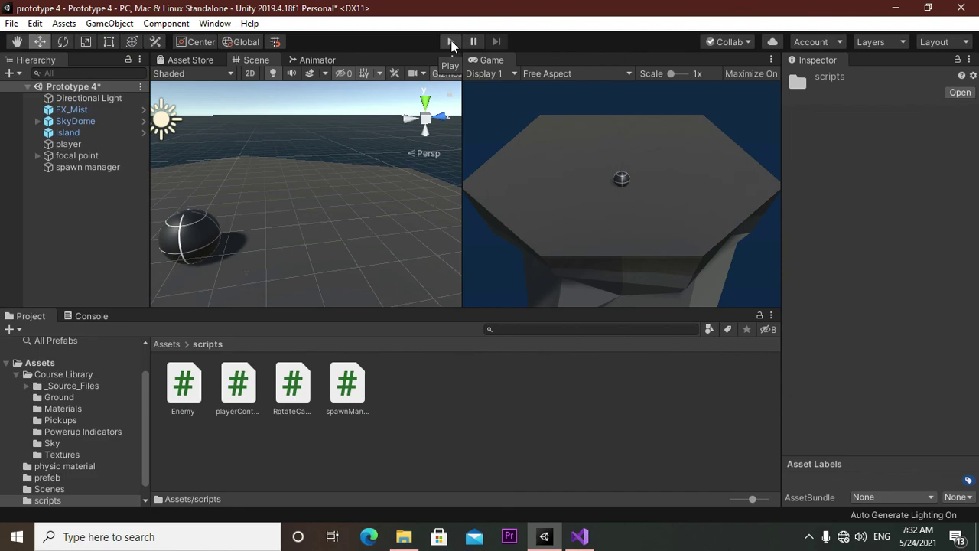
pyautogui.press('alt')
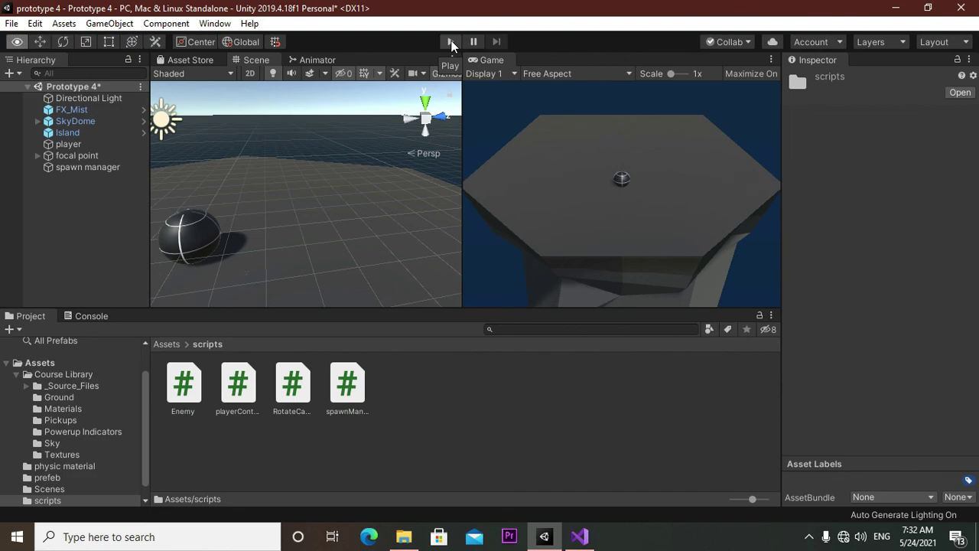